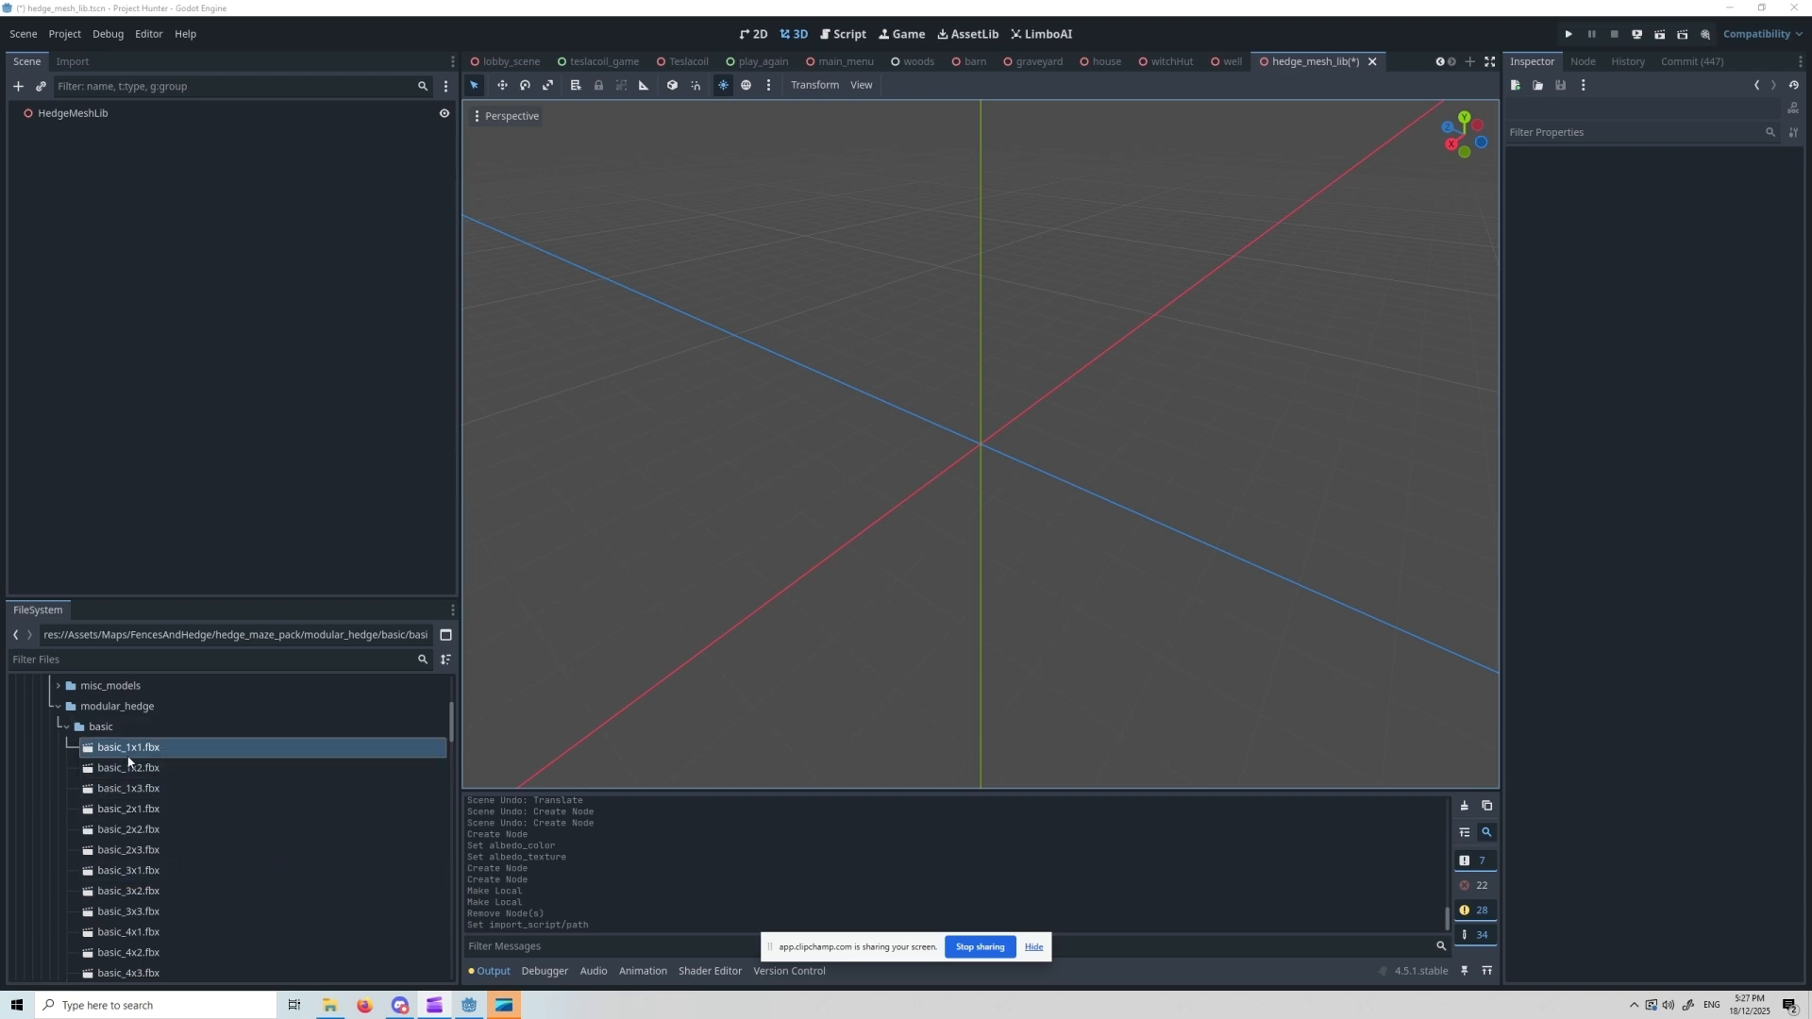
- Place the basic_1x1.fbx model from modular_hedge/basic near the origin of the HedgeMeshLib scene
scroll(113, 760, down, 10)
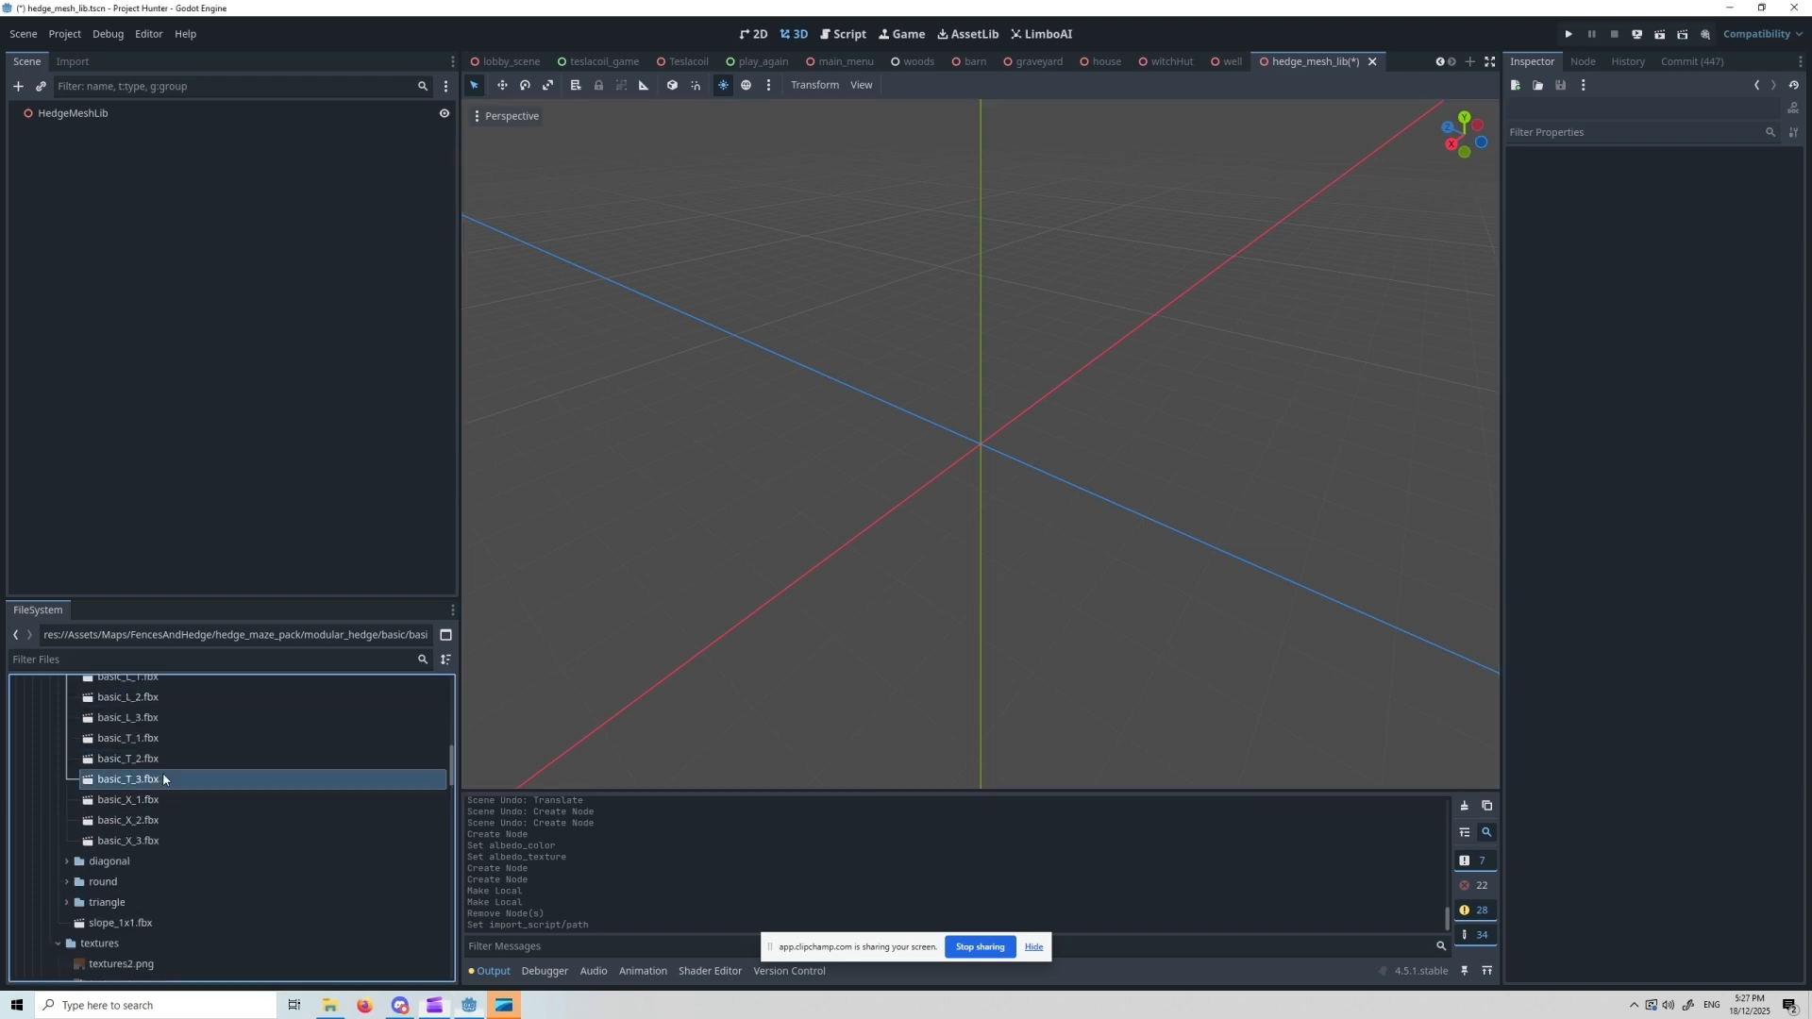
scroll(182, 743, up, 3)
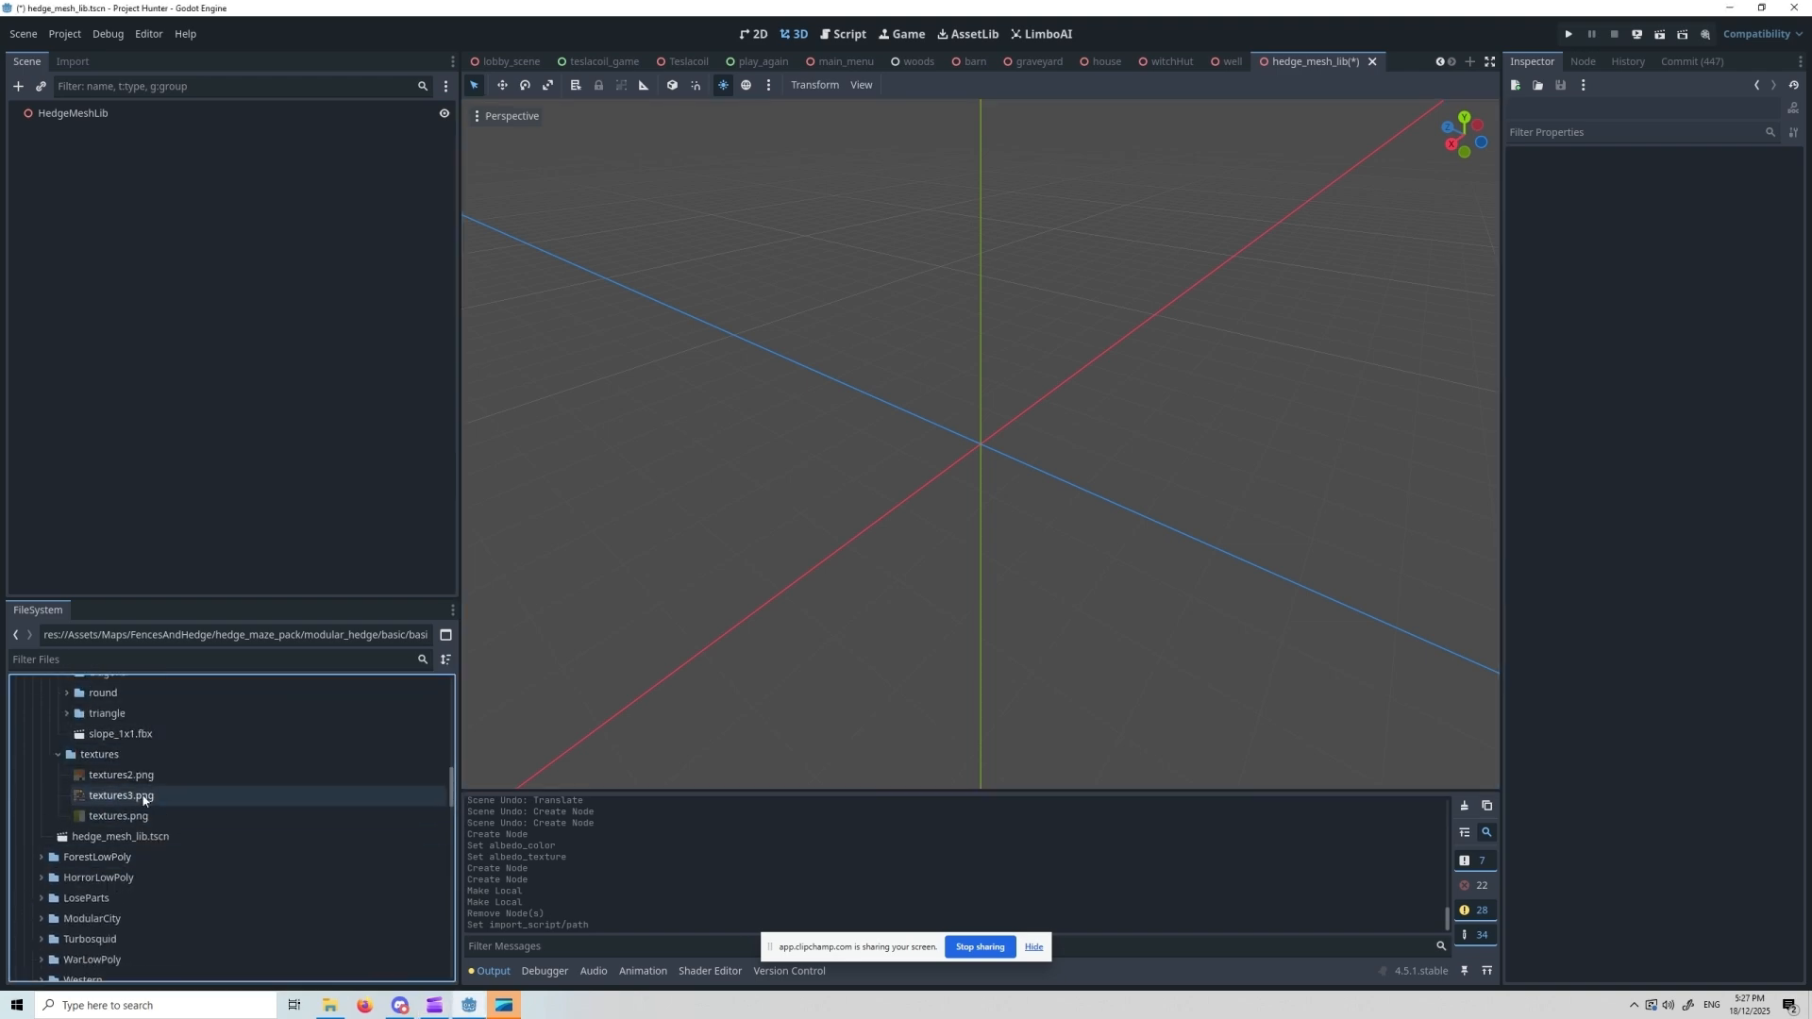
mouse_move(143, 799)
scroll(143, 799, up, 6)
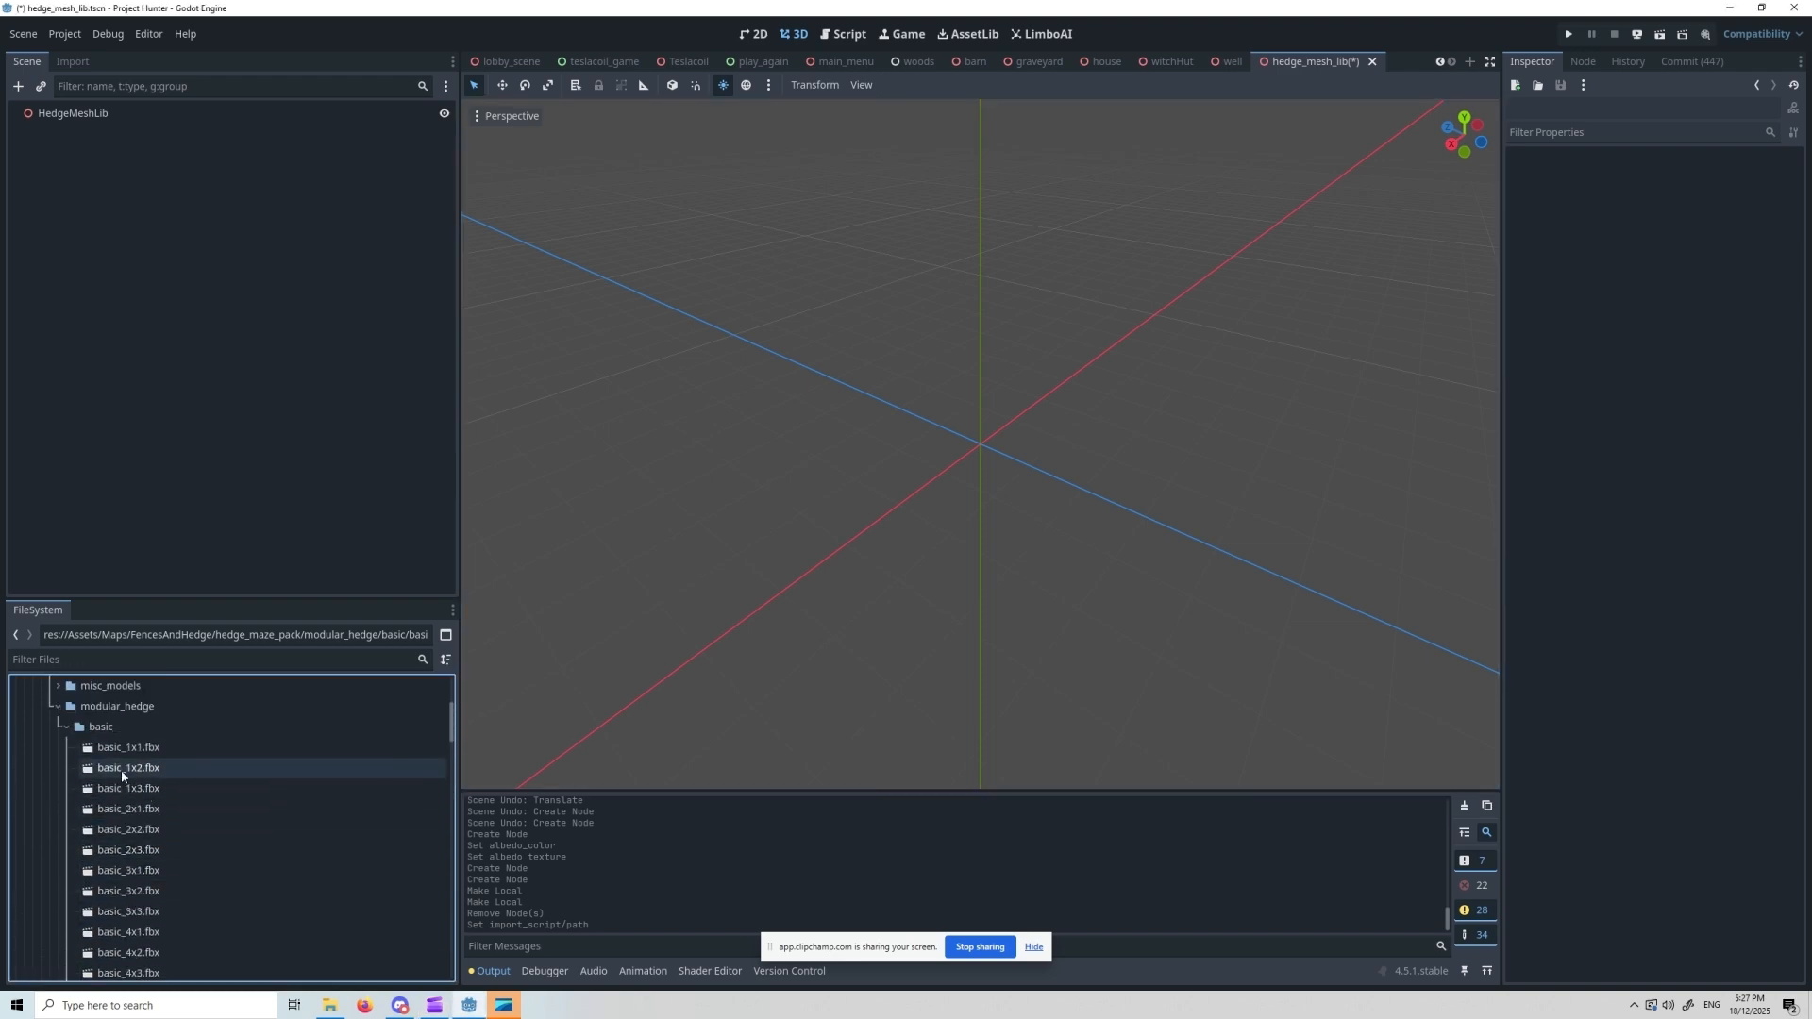
drag(123, 768, 975, 460)
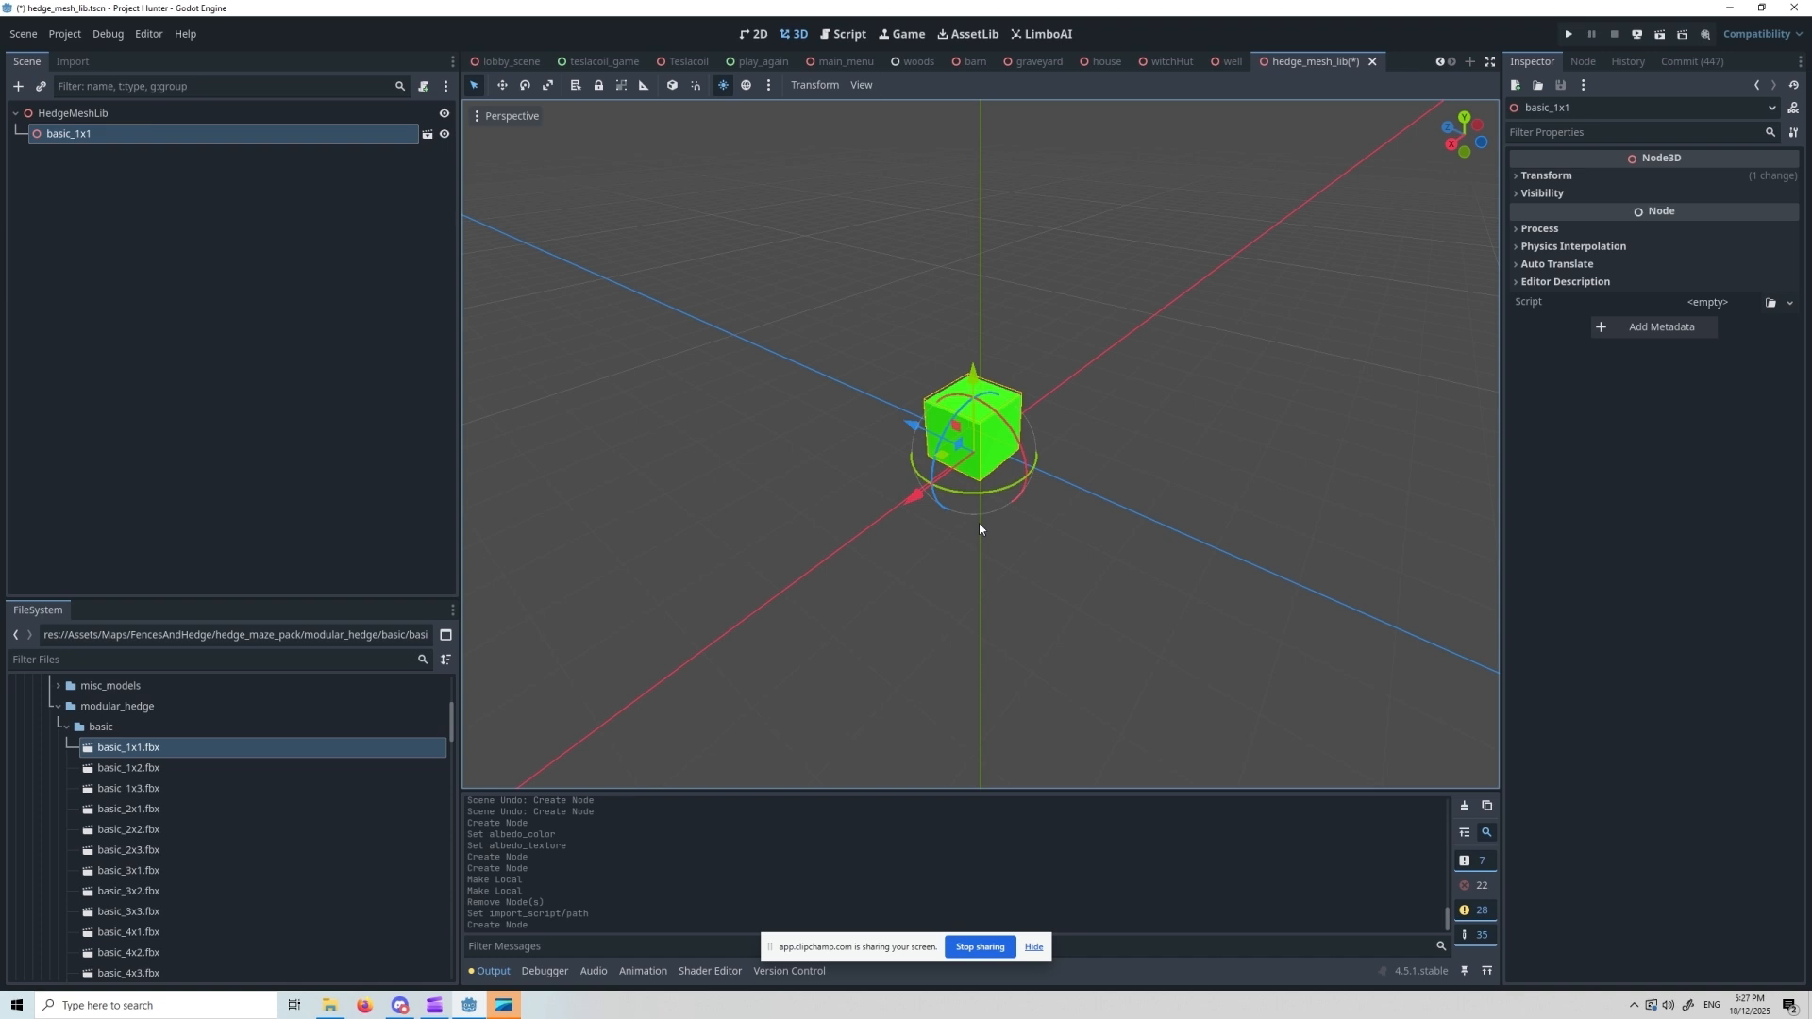
scroll(986, 521, up, 5)
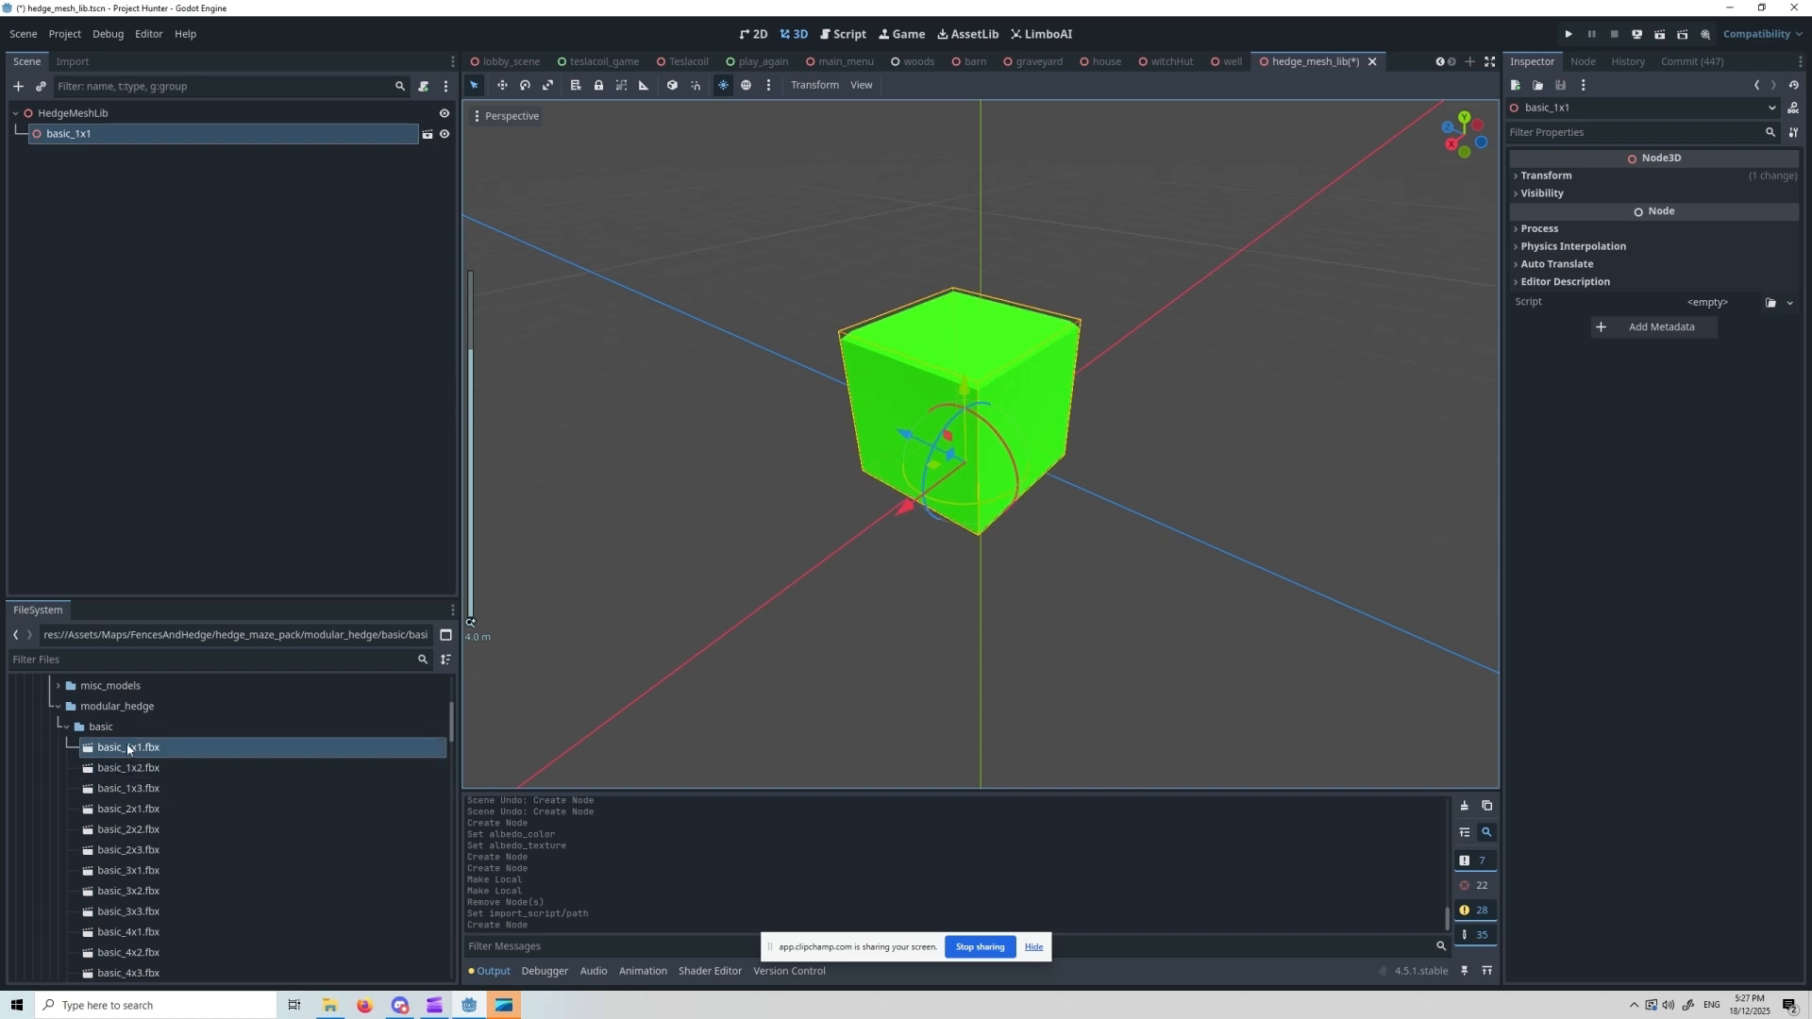
- Check the external settings of the textures material in the advanced import settings of basic_1x1.fbx
double_click(130, 748)
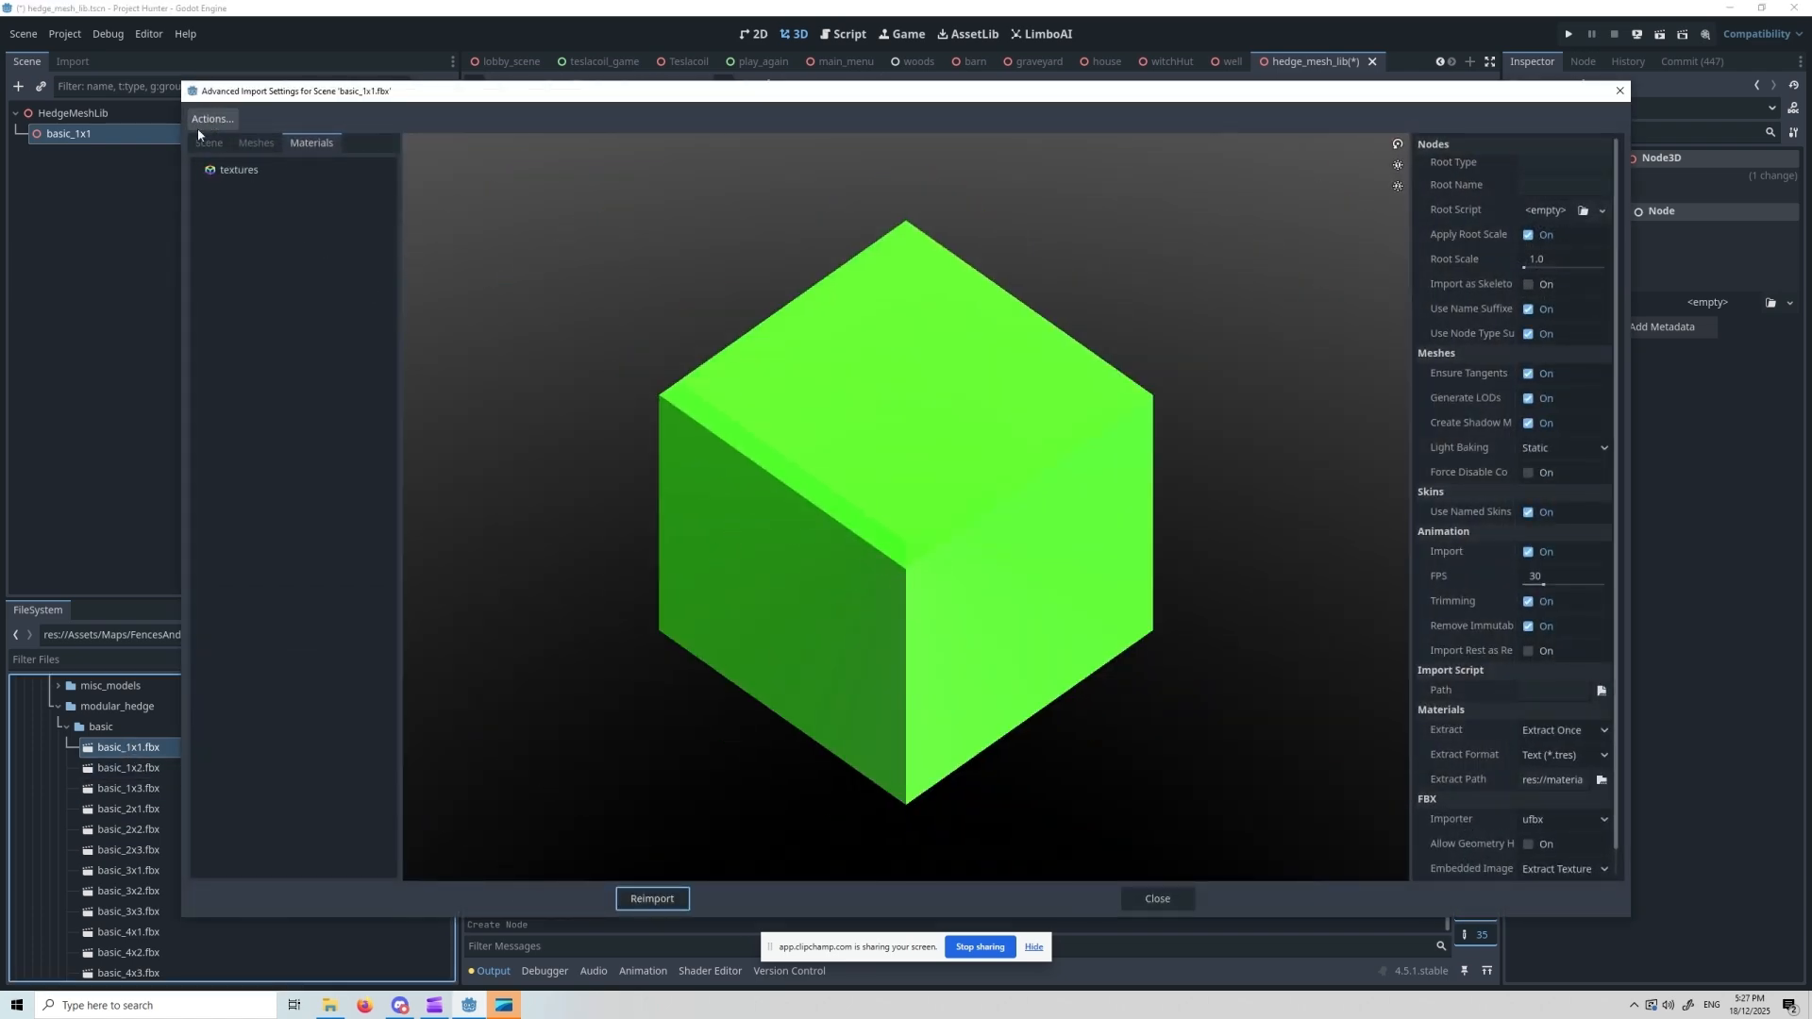
click(311, 142)
click(239, 170)
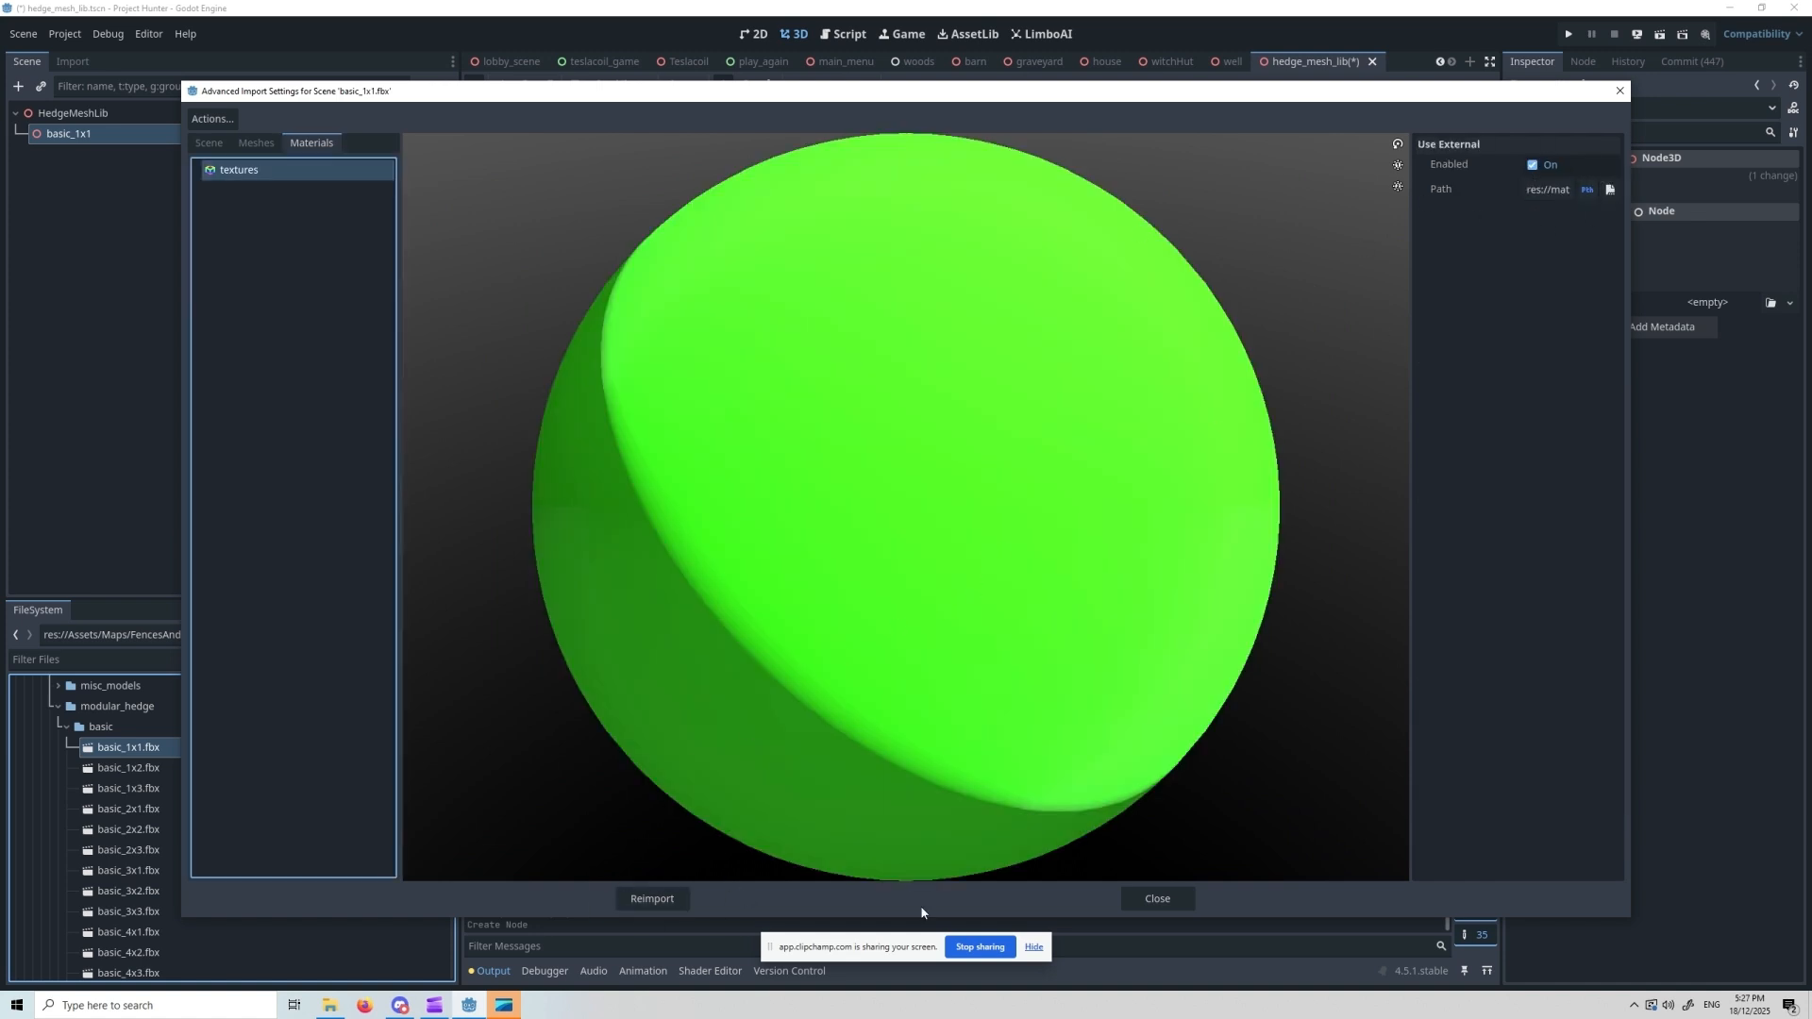
click(1163, 909)
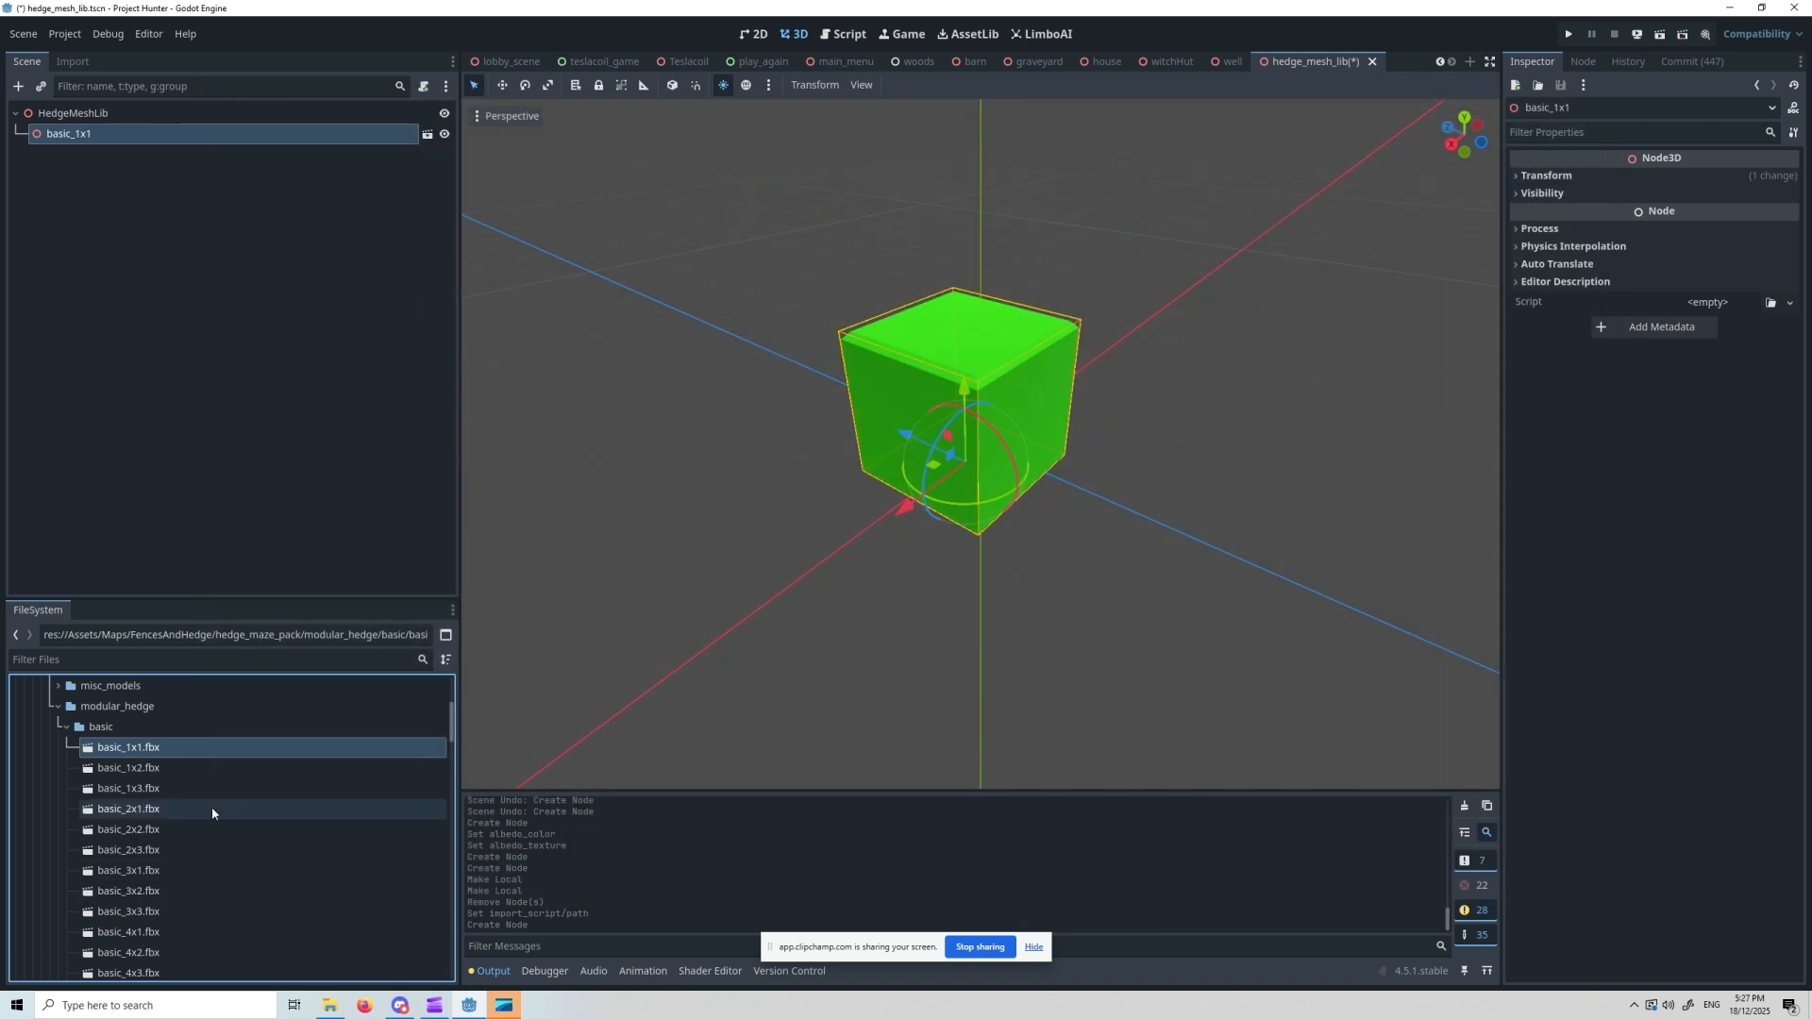
- Expand the diagonal and round folders of modular_hedge and look through their FBX models
scroll(217, 805, down, 2)
scroll(223, 812, down, 5)
scroll(223, 812, up, 2)
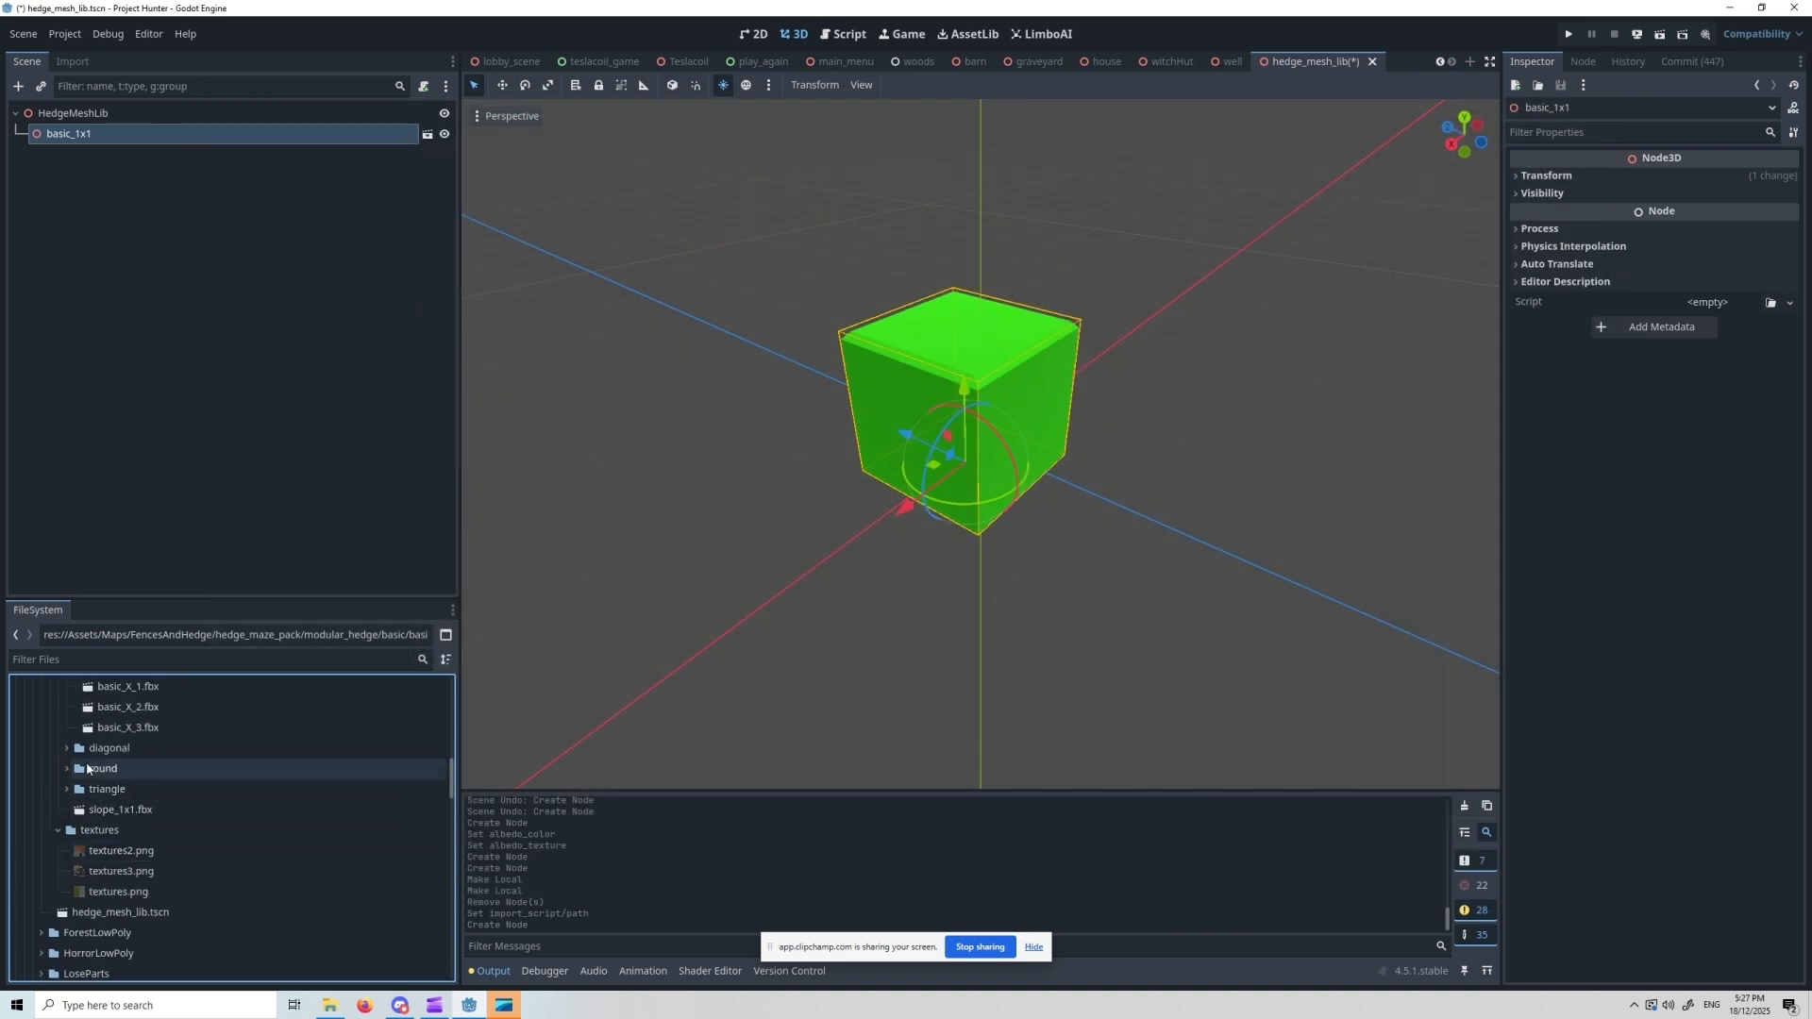
click(69, 750)
scroll(80, 799, down, 11)
click(66, 885)
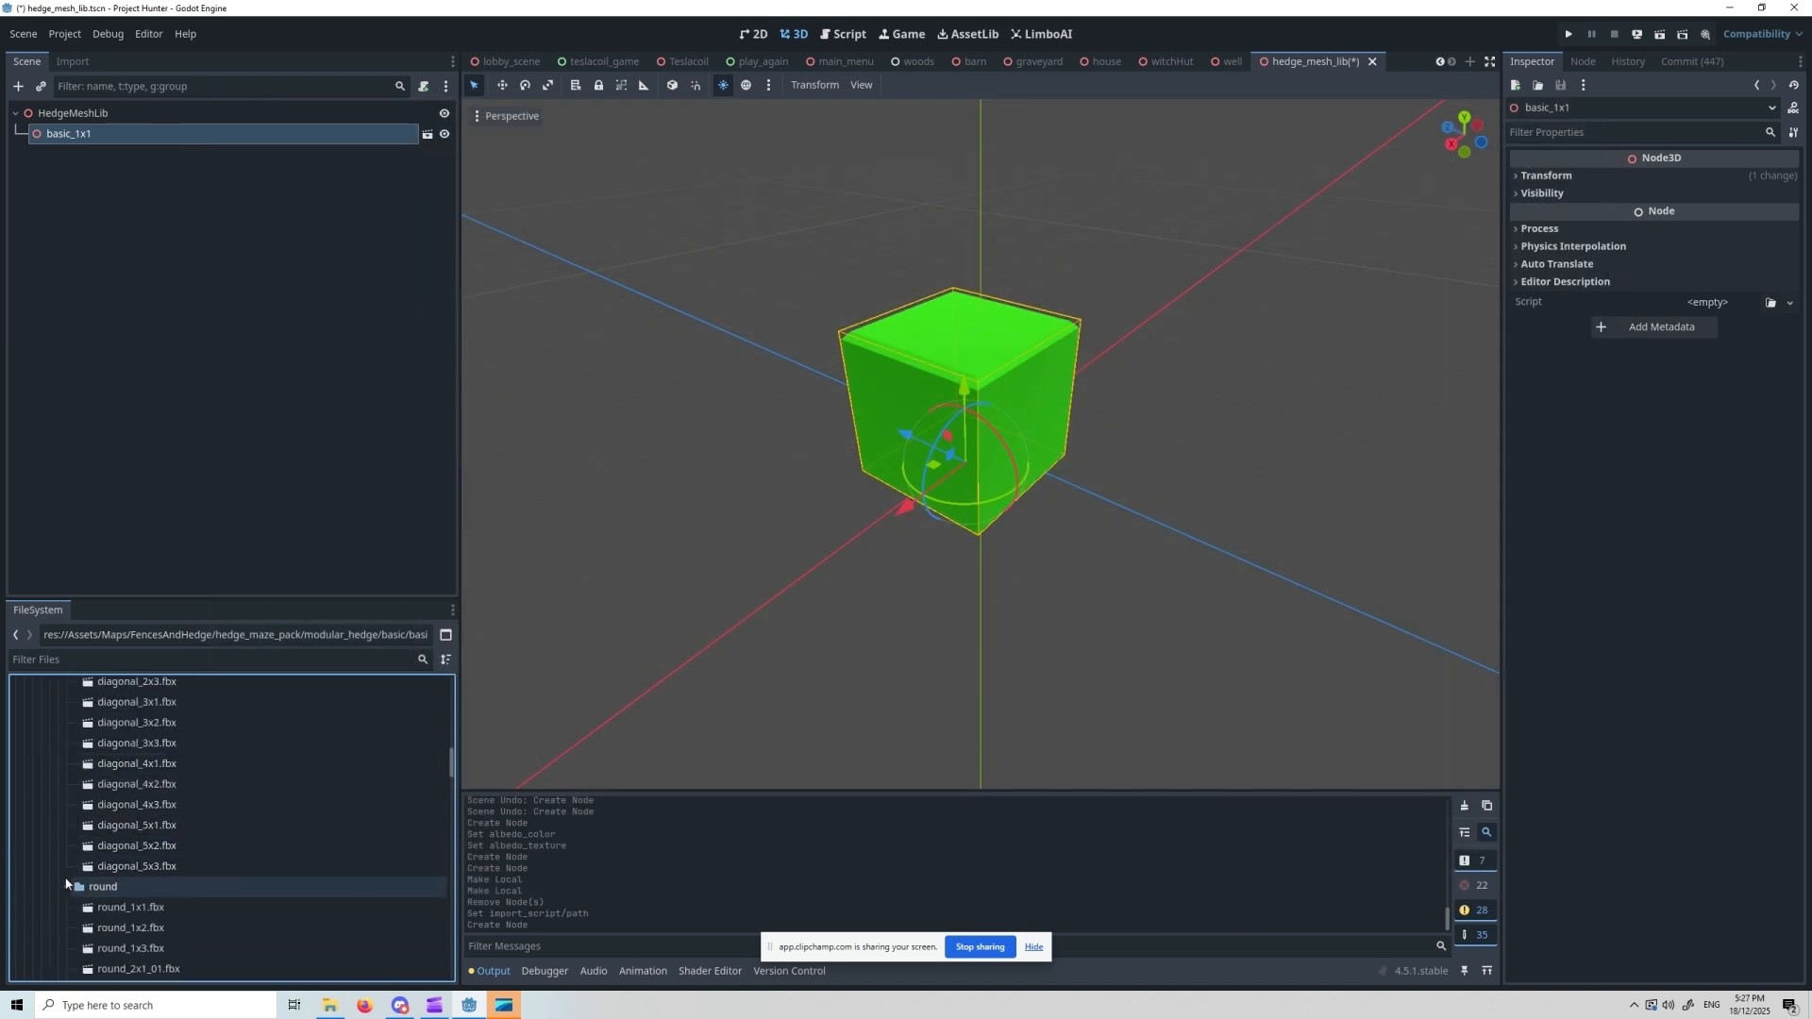
scroll(85, 878, down, 12)
scroll(185, 844, down, 5)
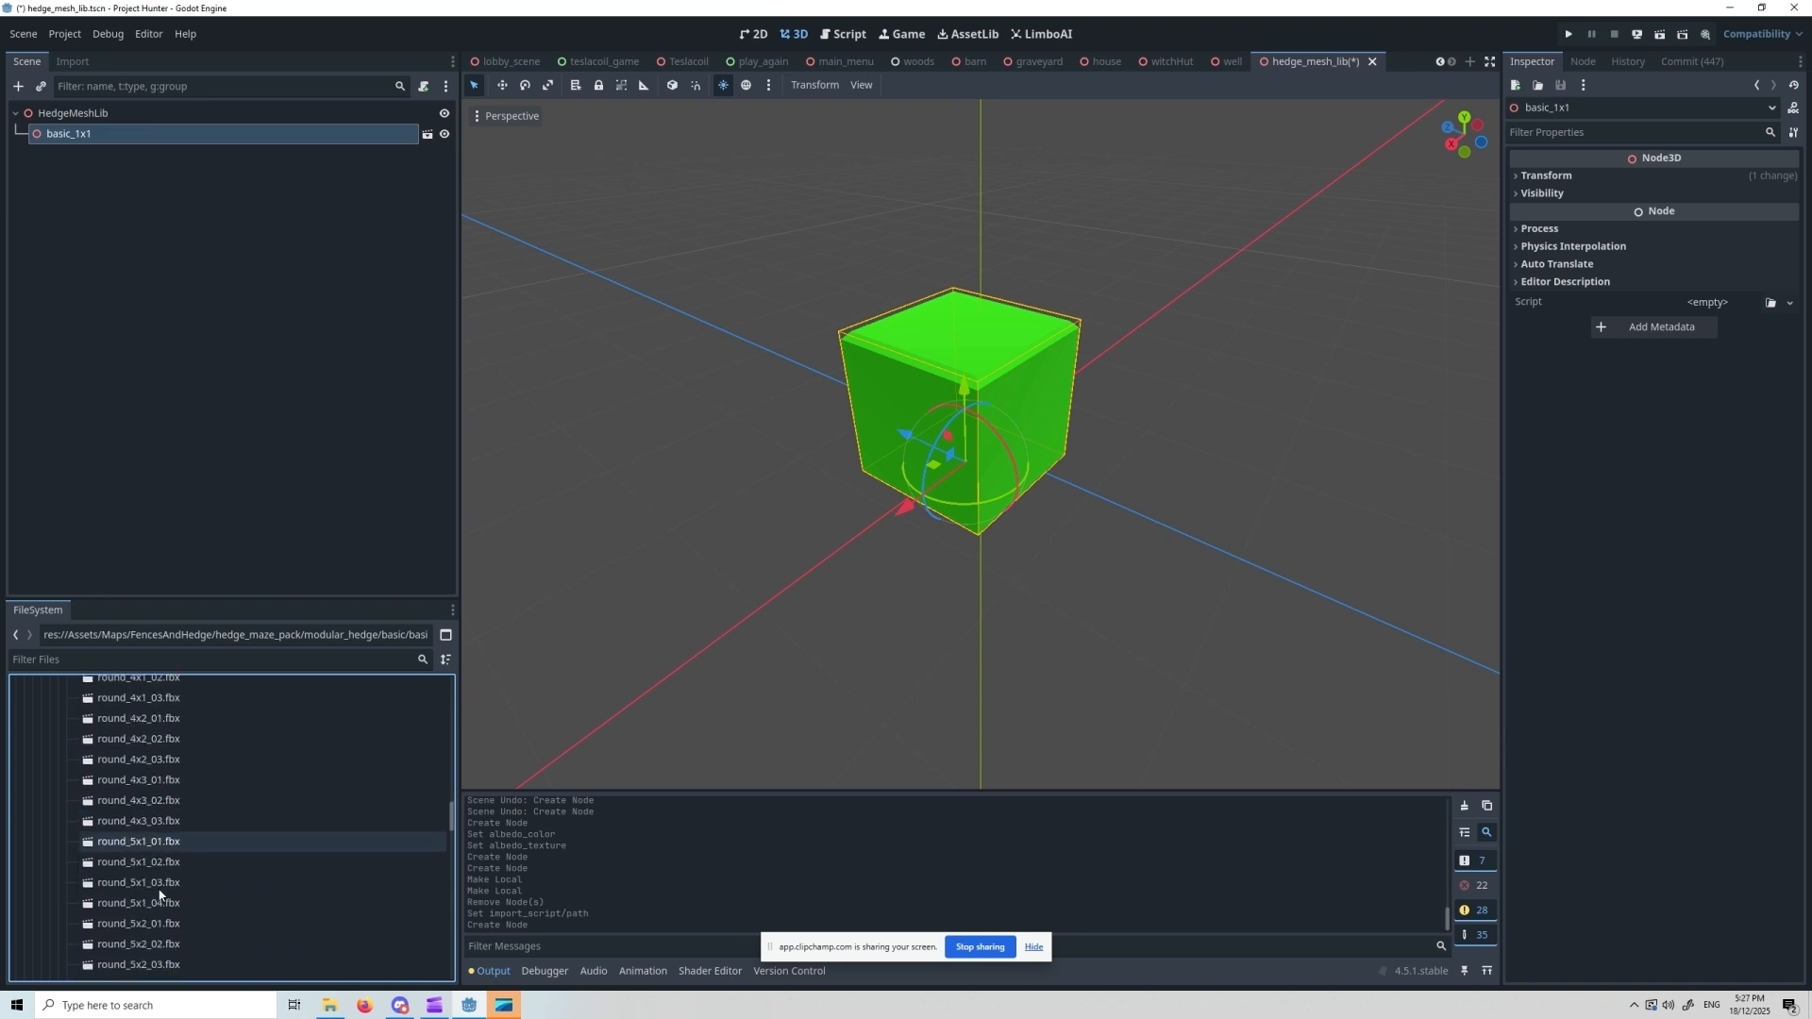
scroll(210, 812, up, 20)
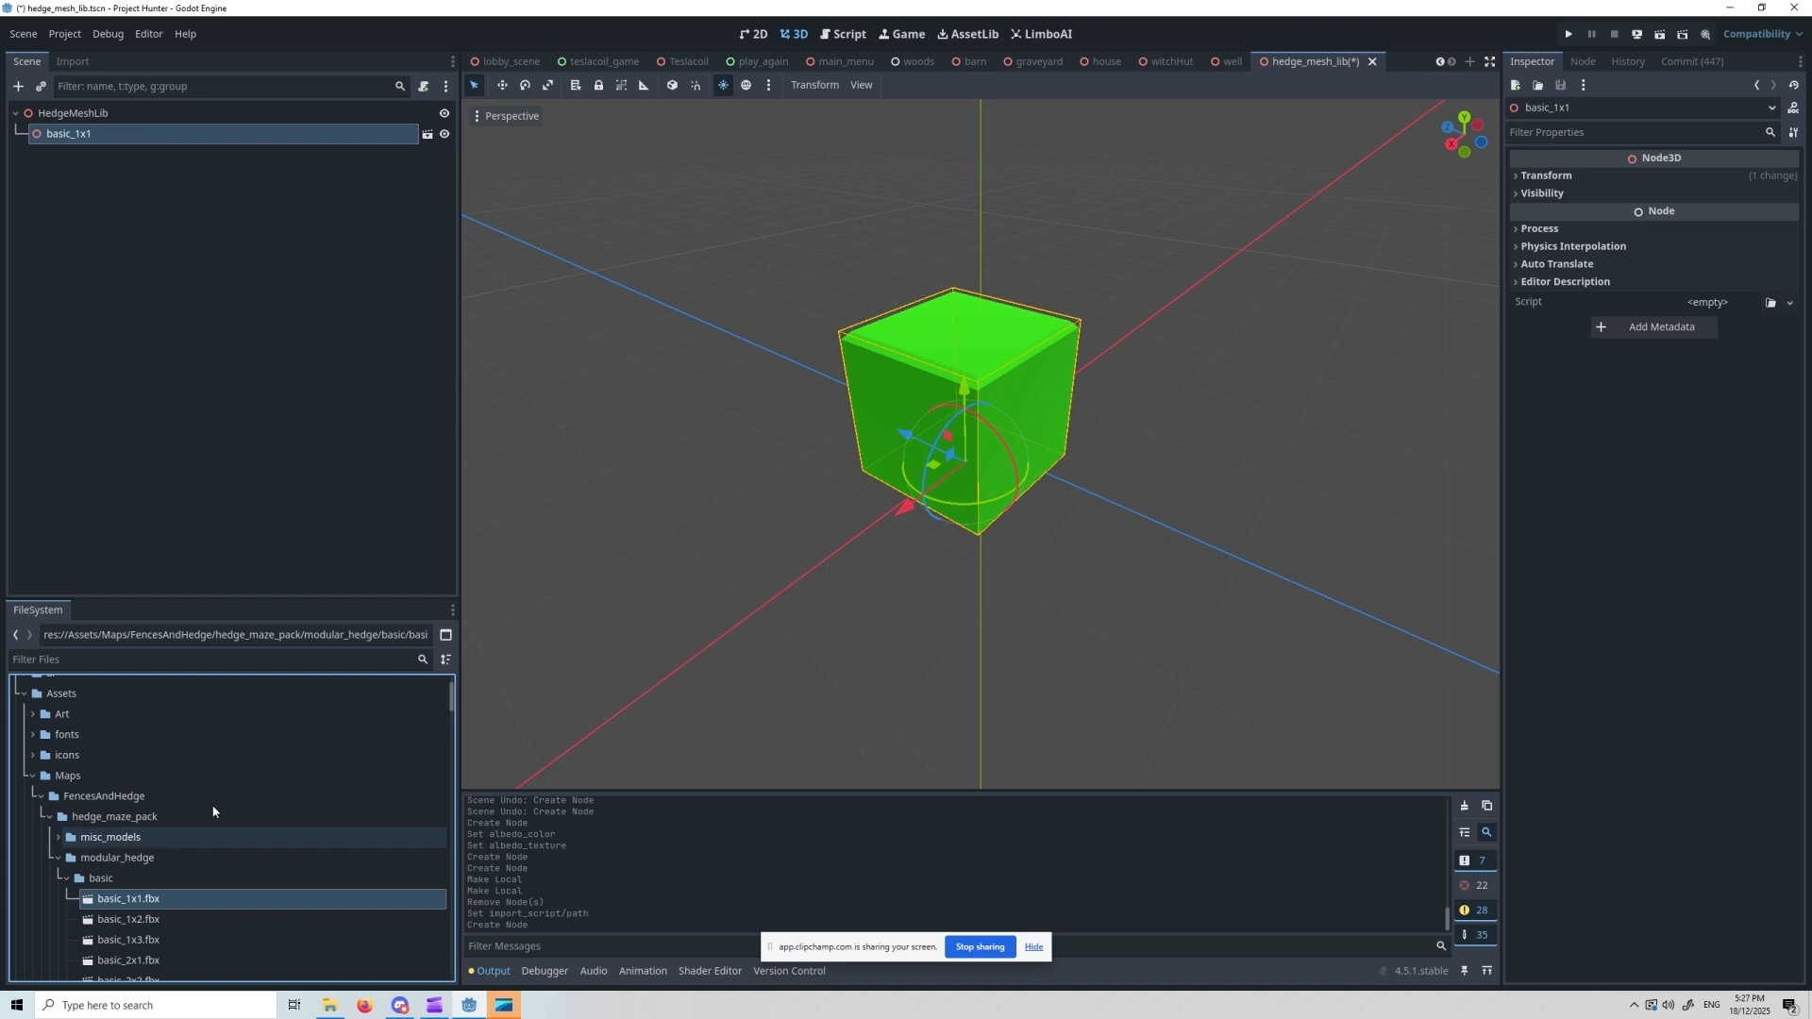
- Reimport all models from basic_1x1.fbx to basic_X_3.fbx with materials set to Extract Once into res://materials
scroll(210, 813, down, 3)
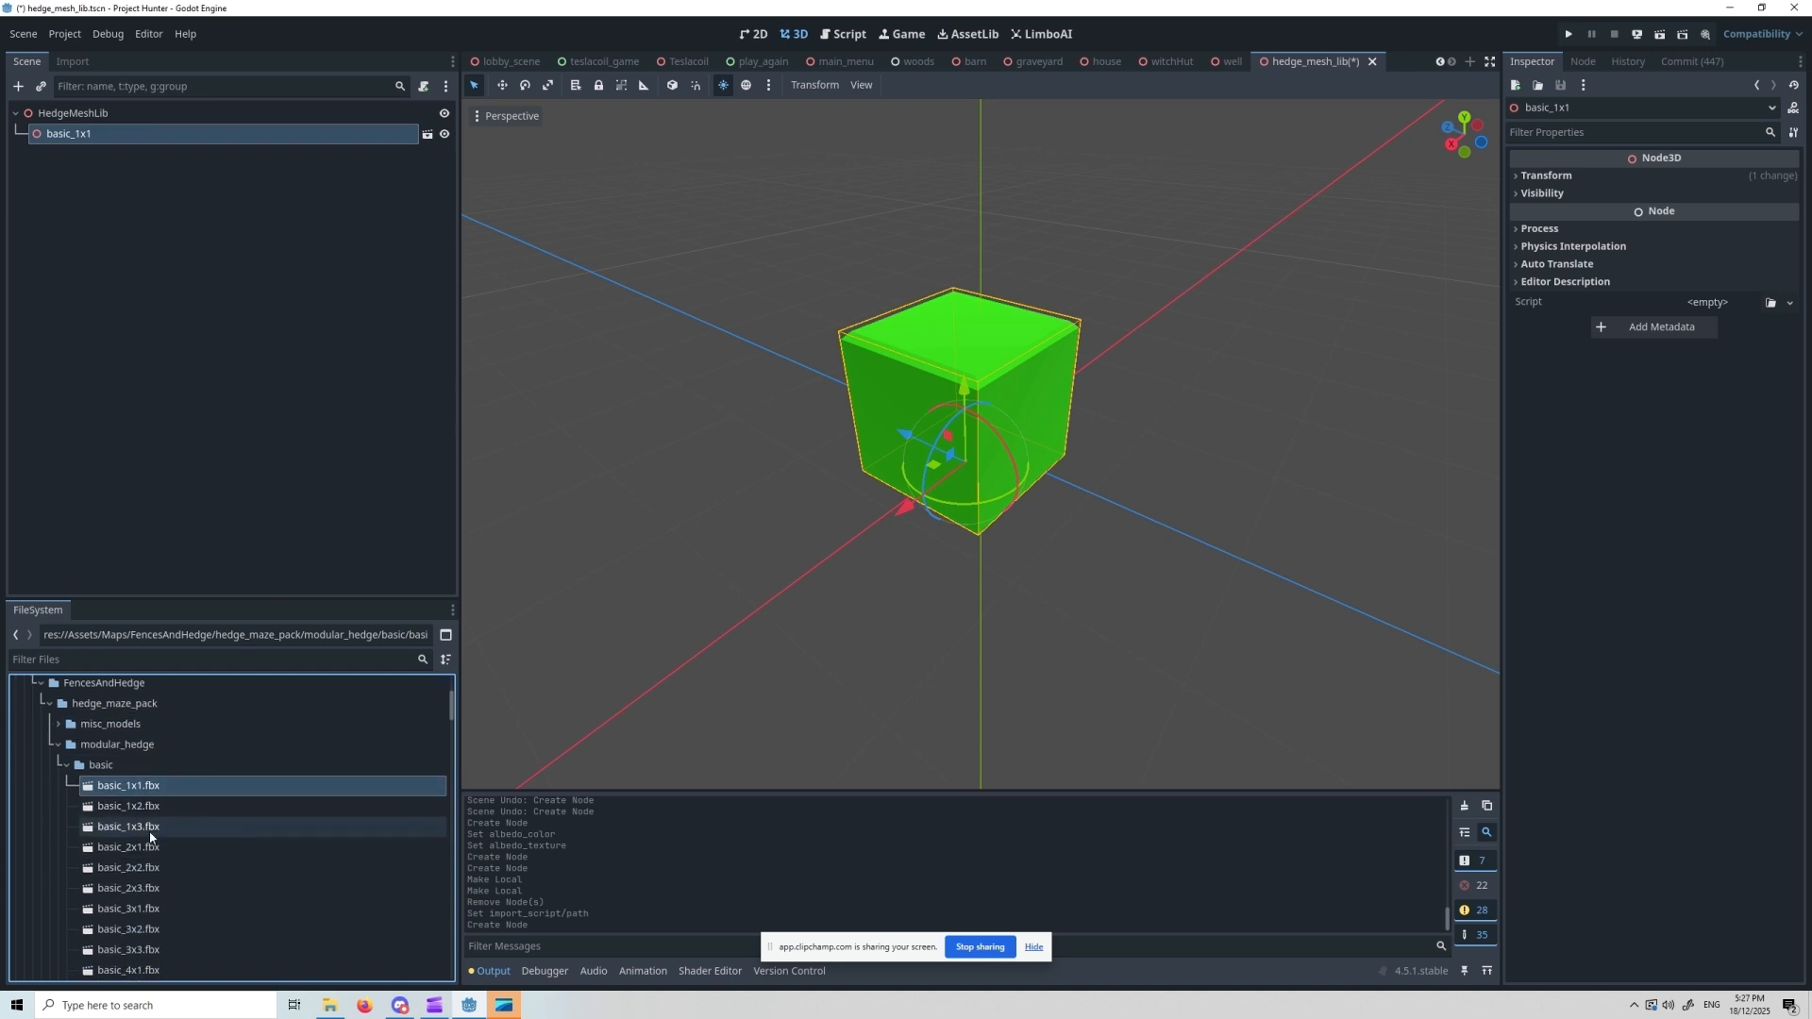
scroll(202, 820, down, 2)
scroll(201, 817, down, 10)
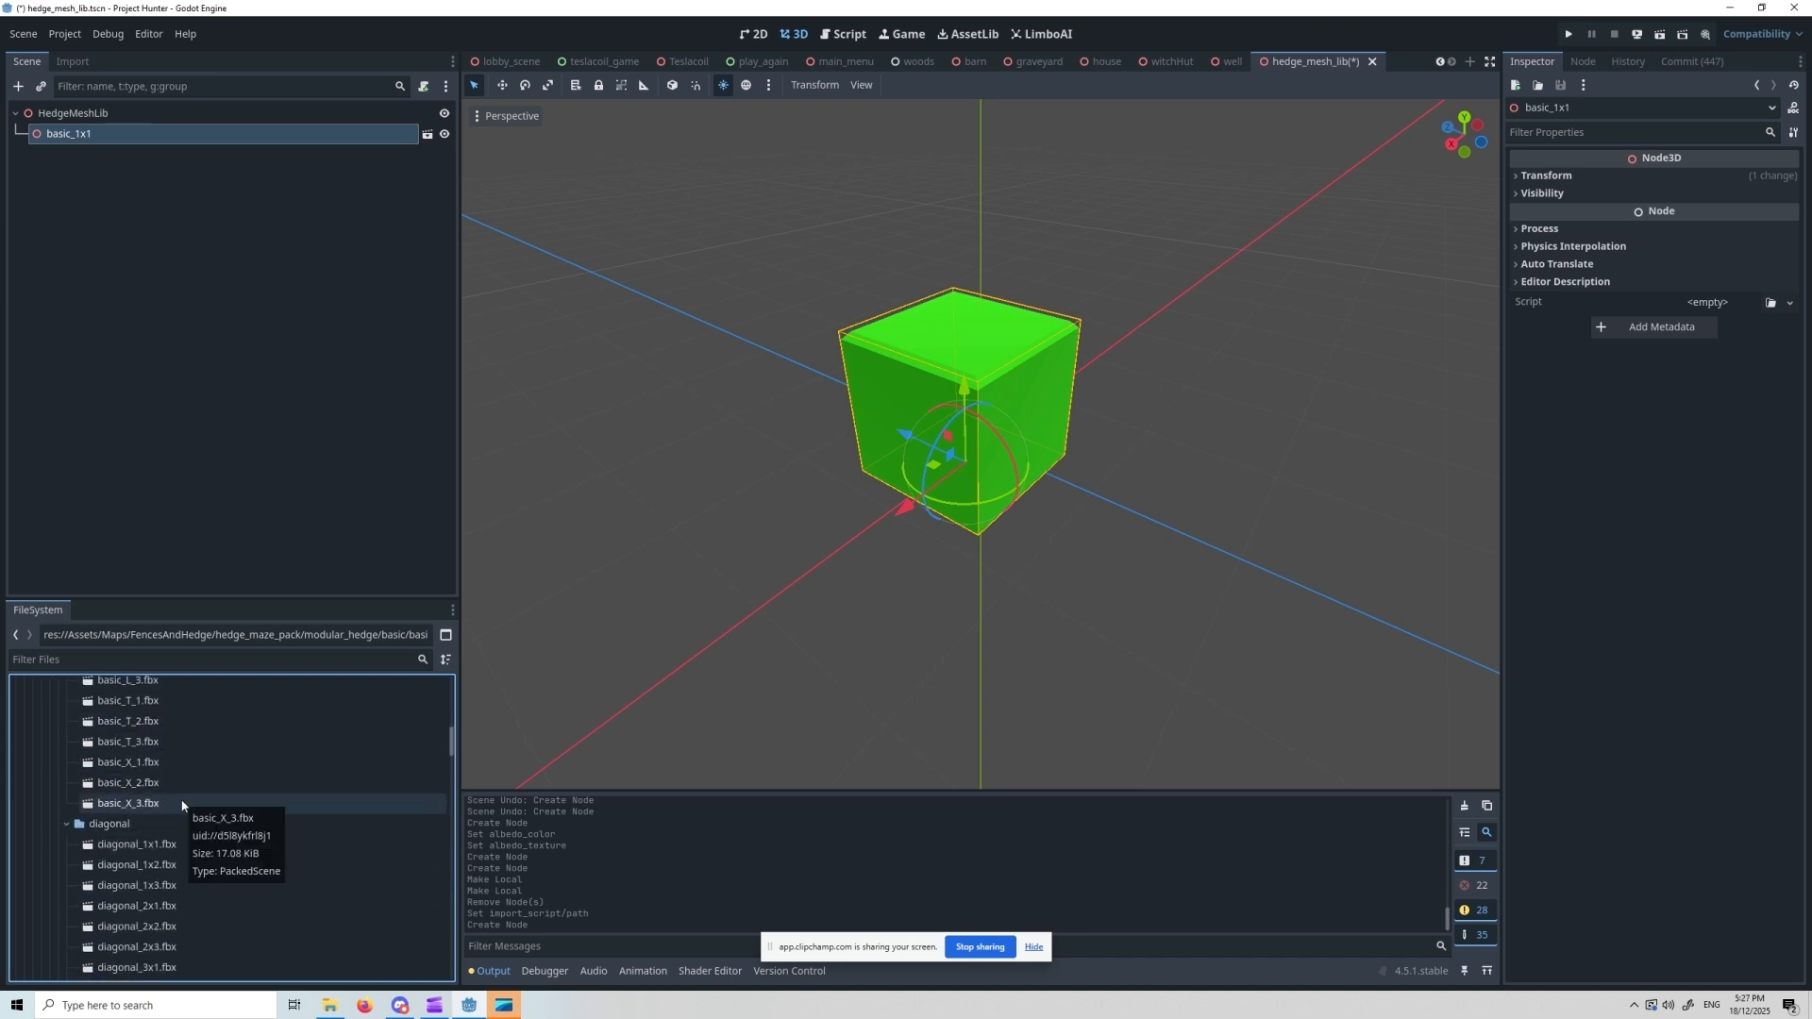
shift+click(182, 803)
scroll(229, 740, up, 12)
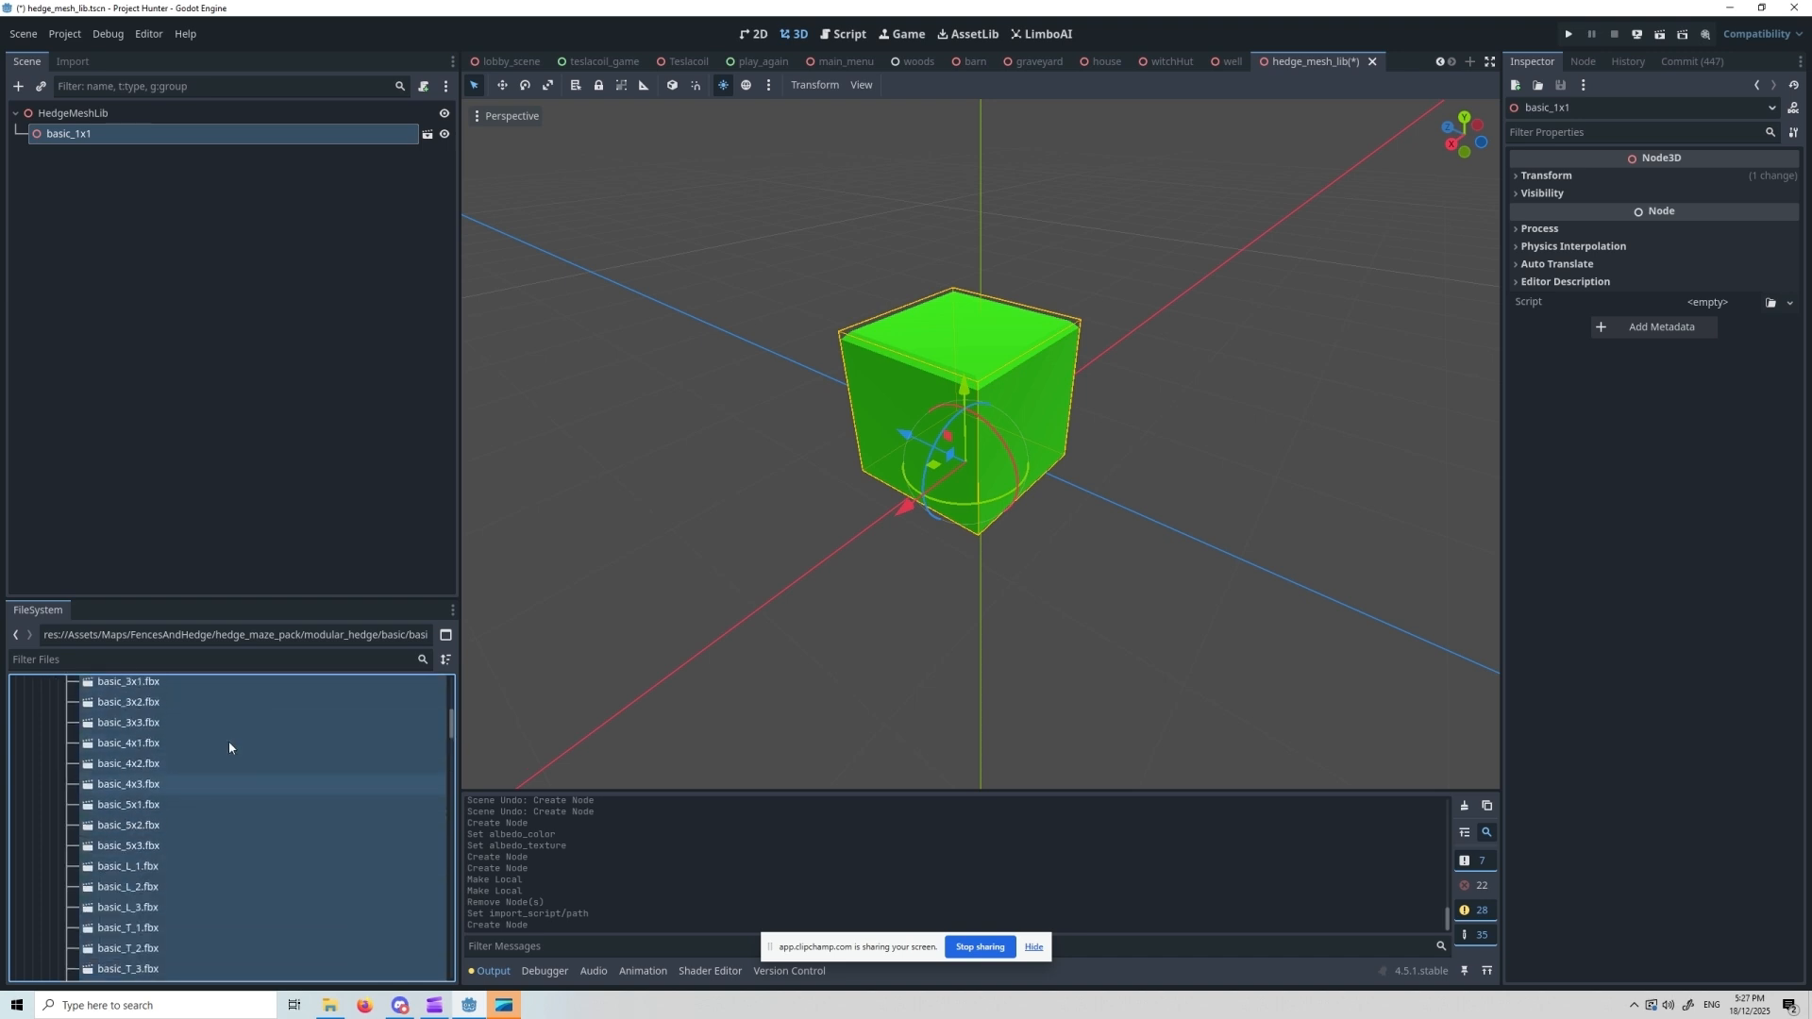
click(73, 62)
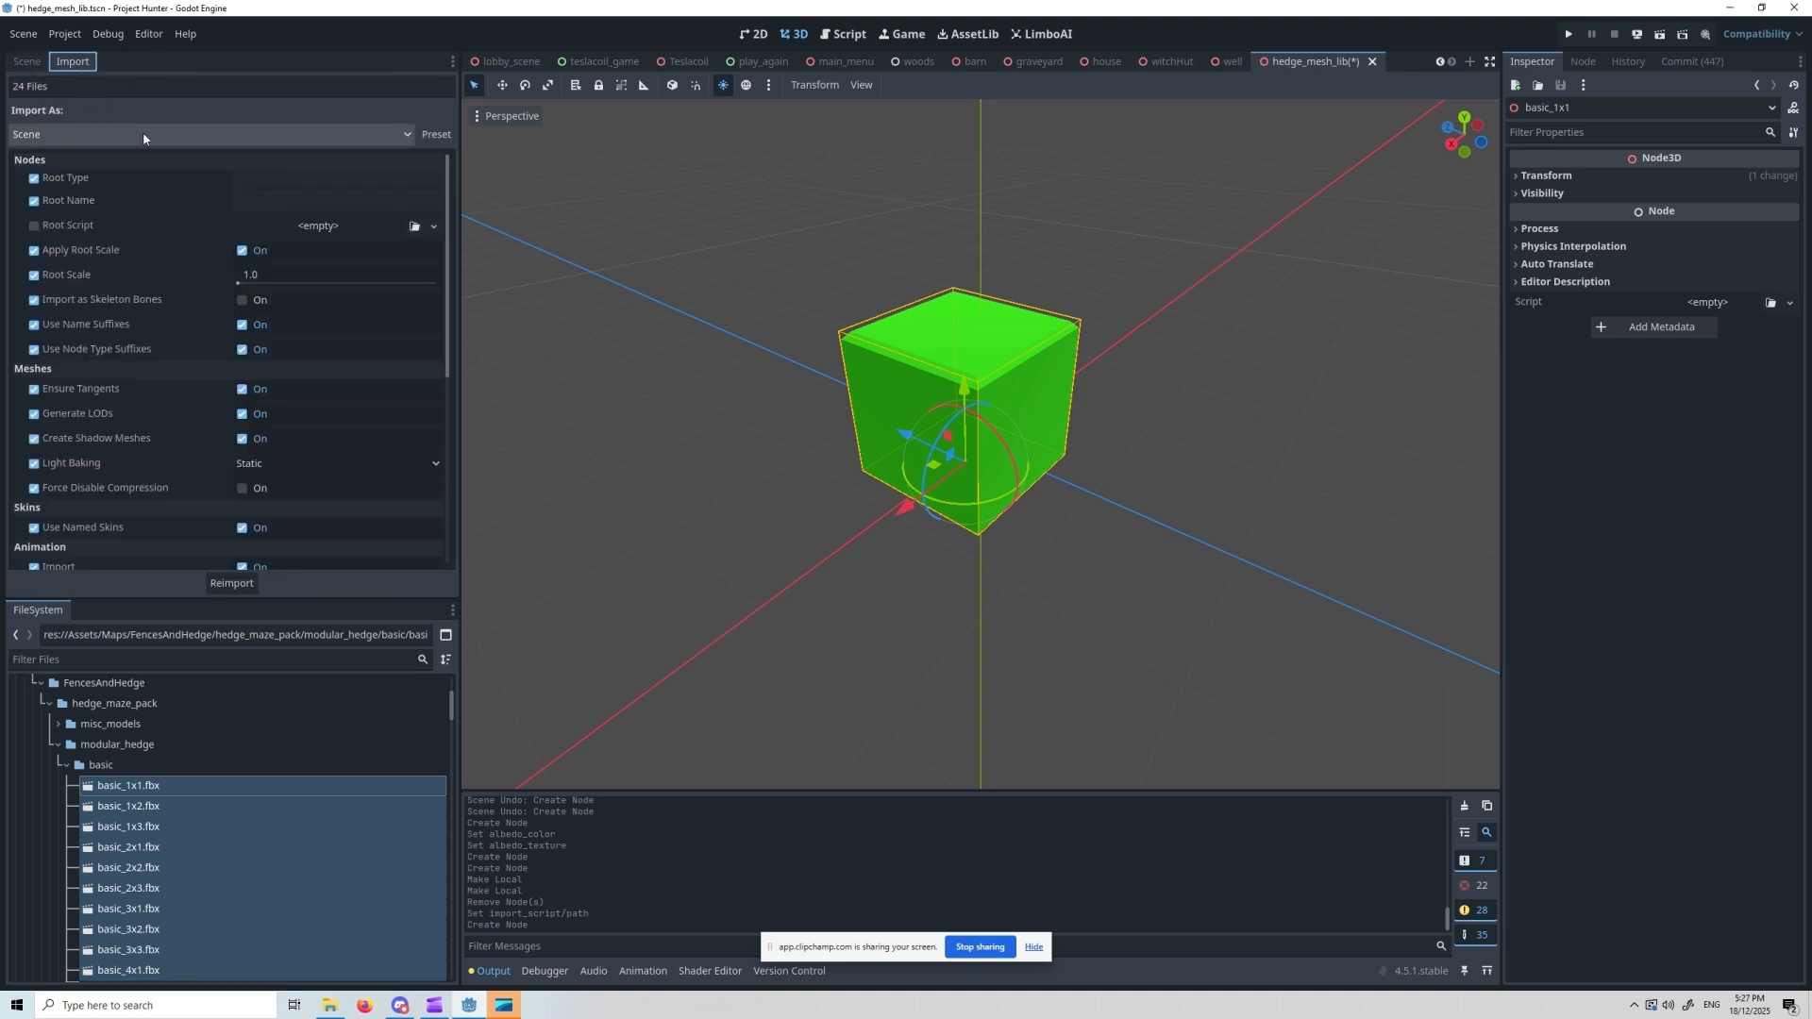
scroll(169, 459, down, 8)
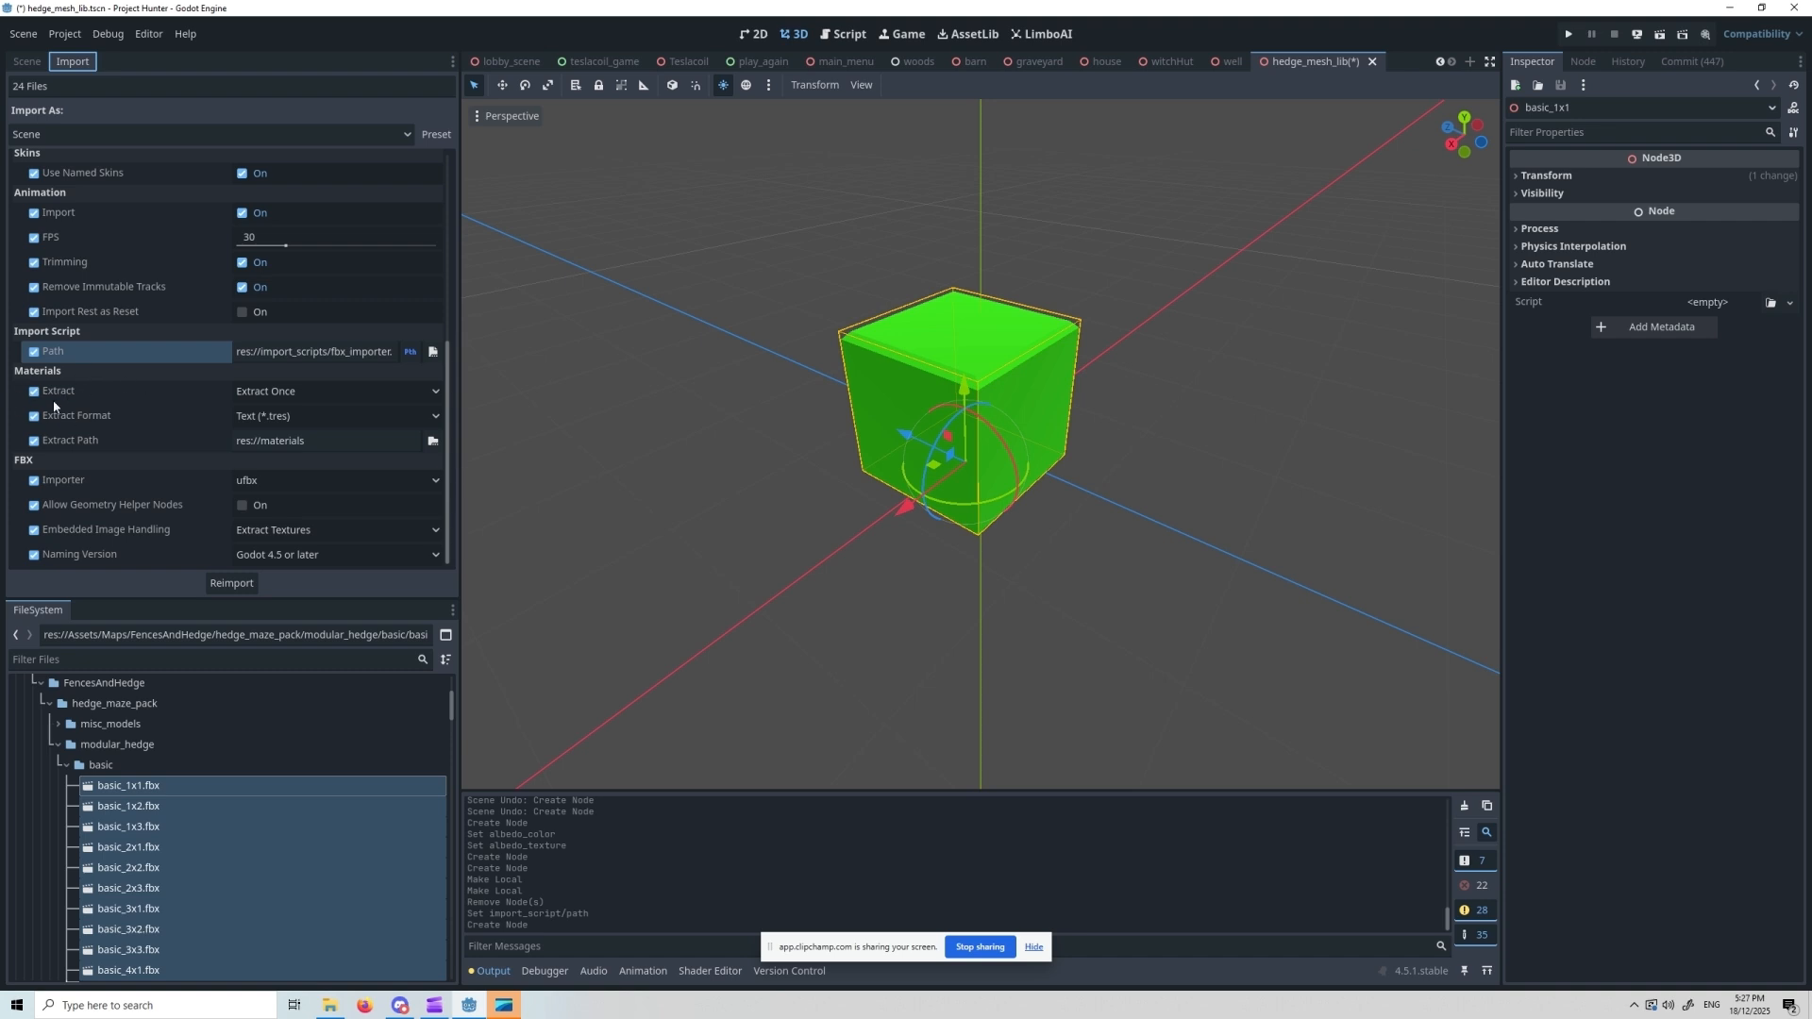
click(325, 393)
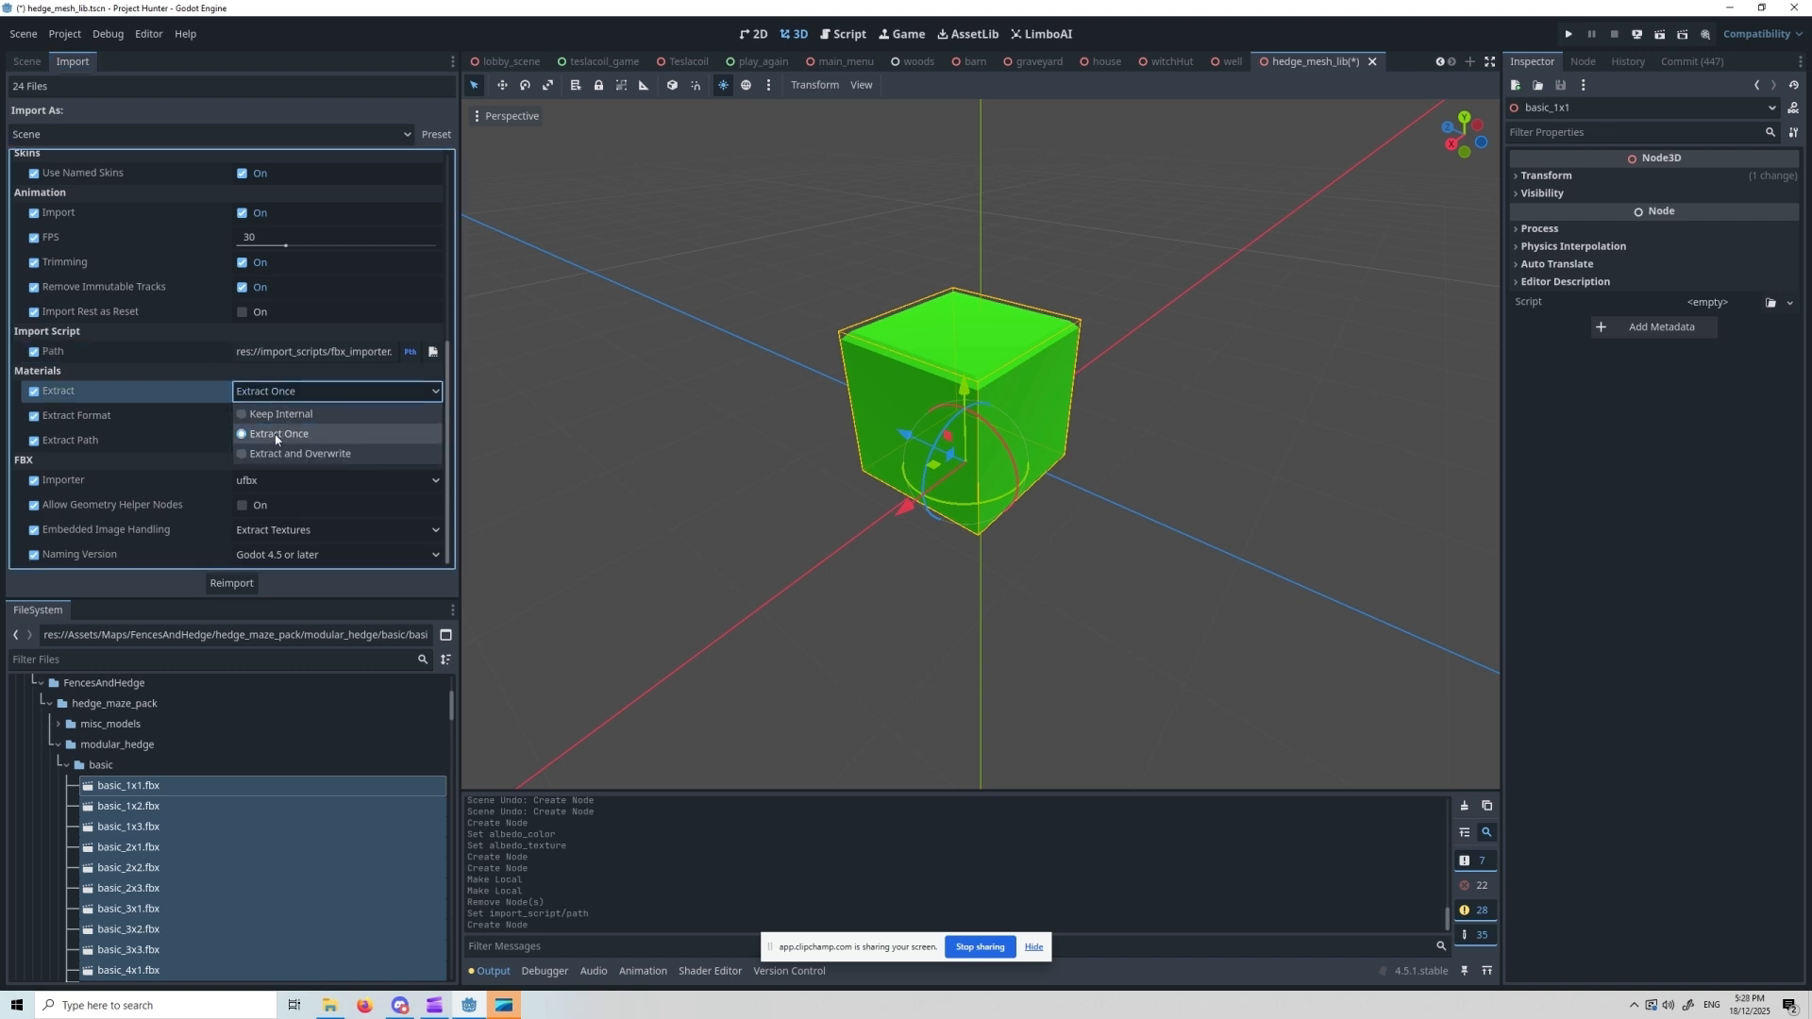
click(277, 435)
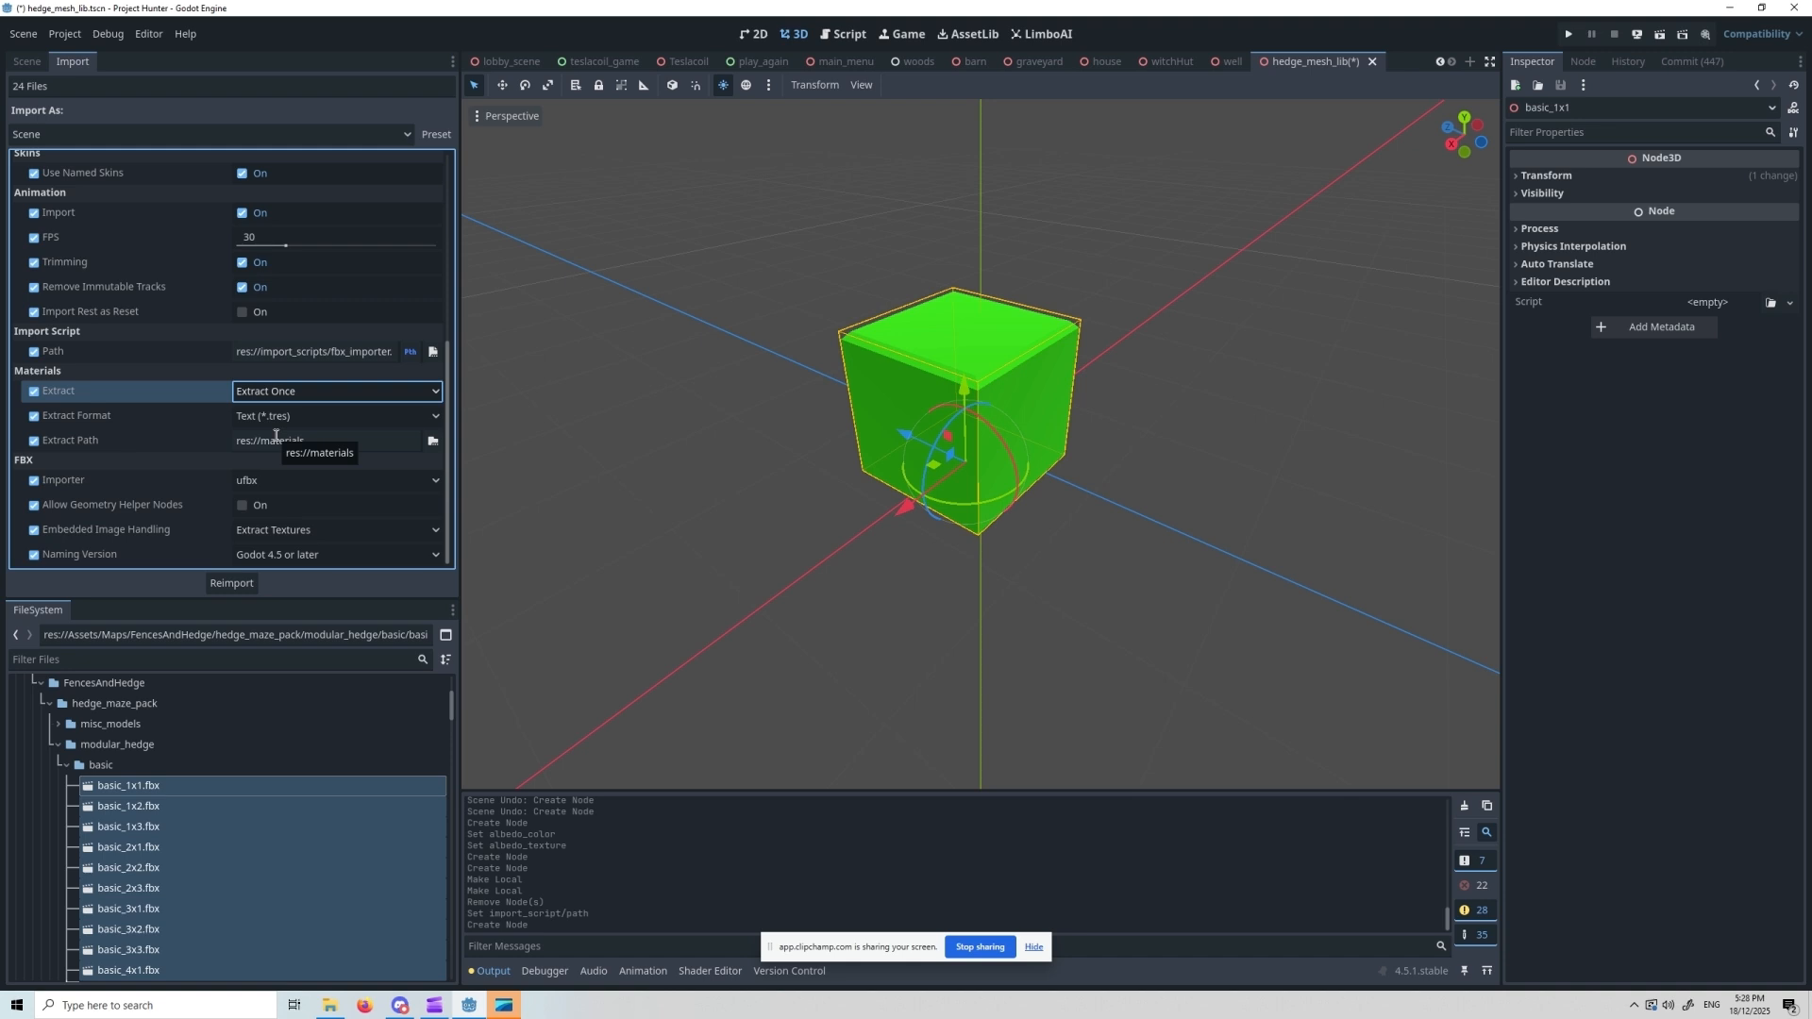
drag(339, 439, 219, 424)
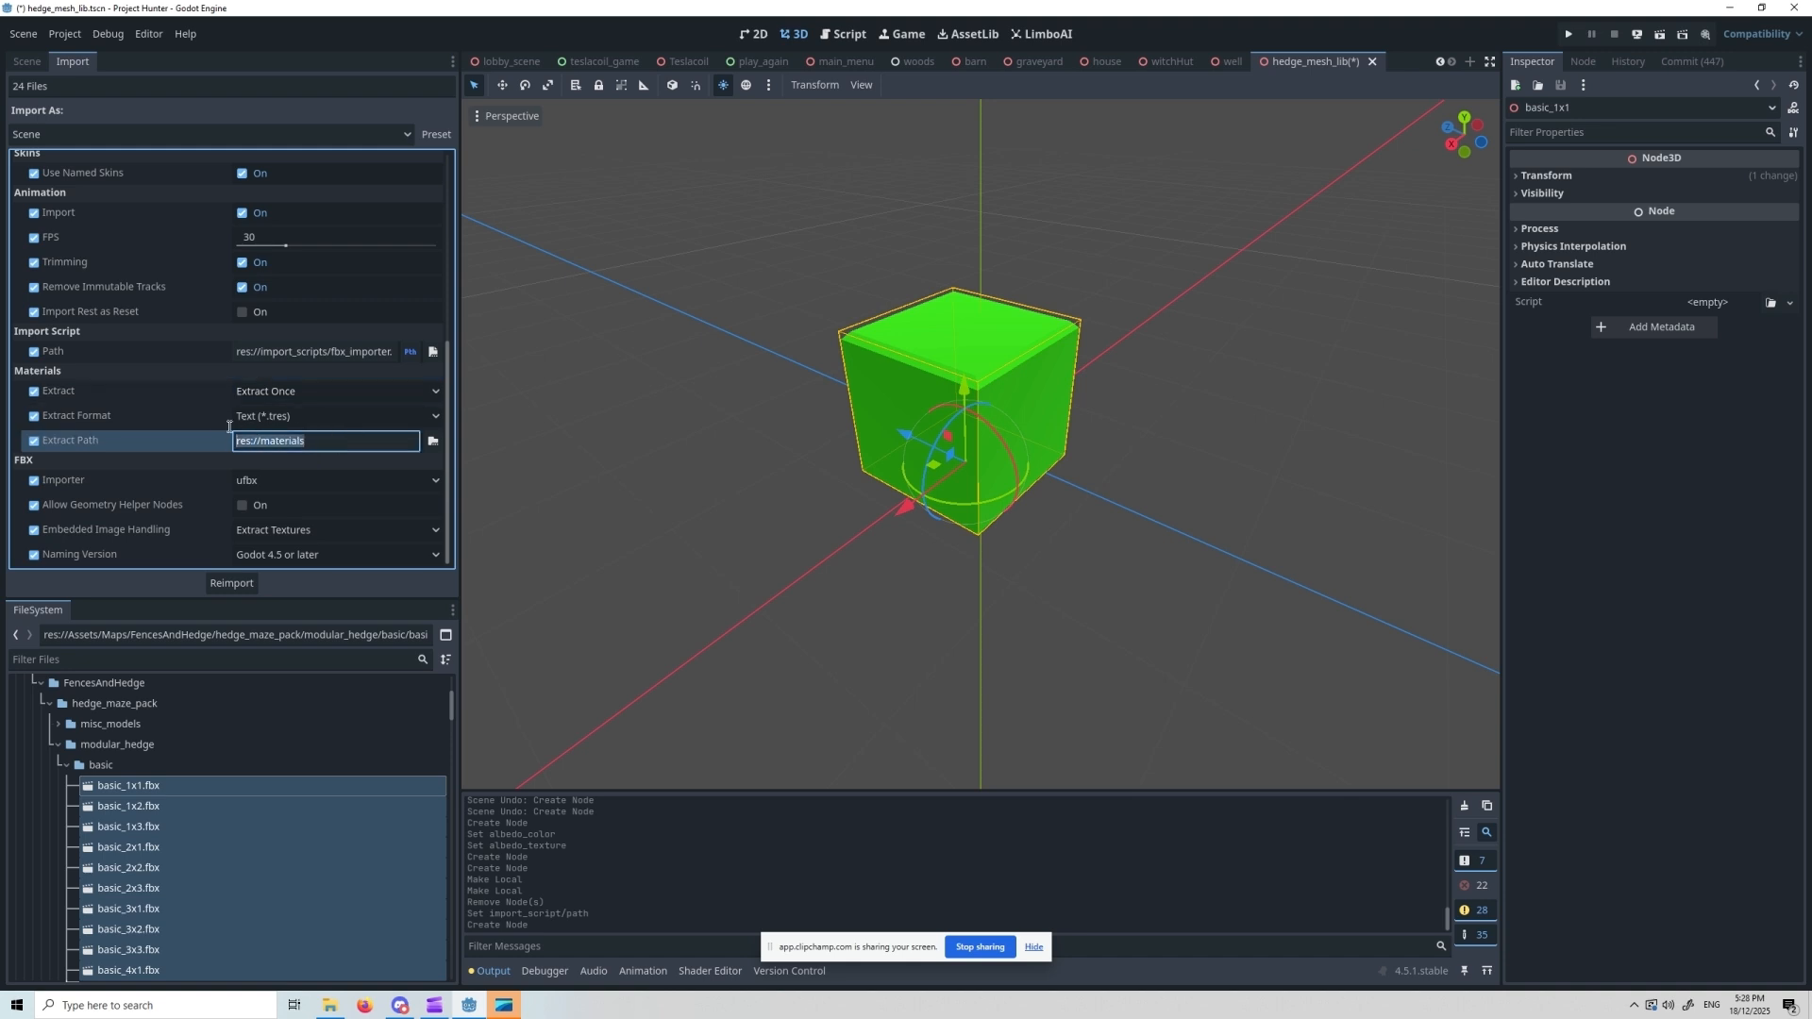
click(236, 583)
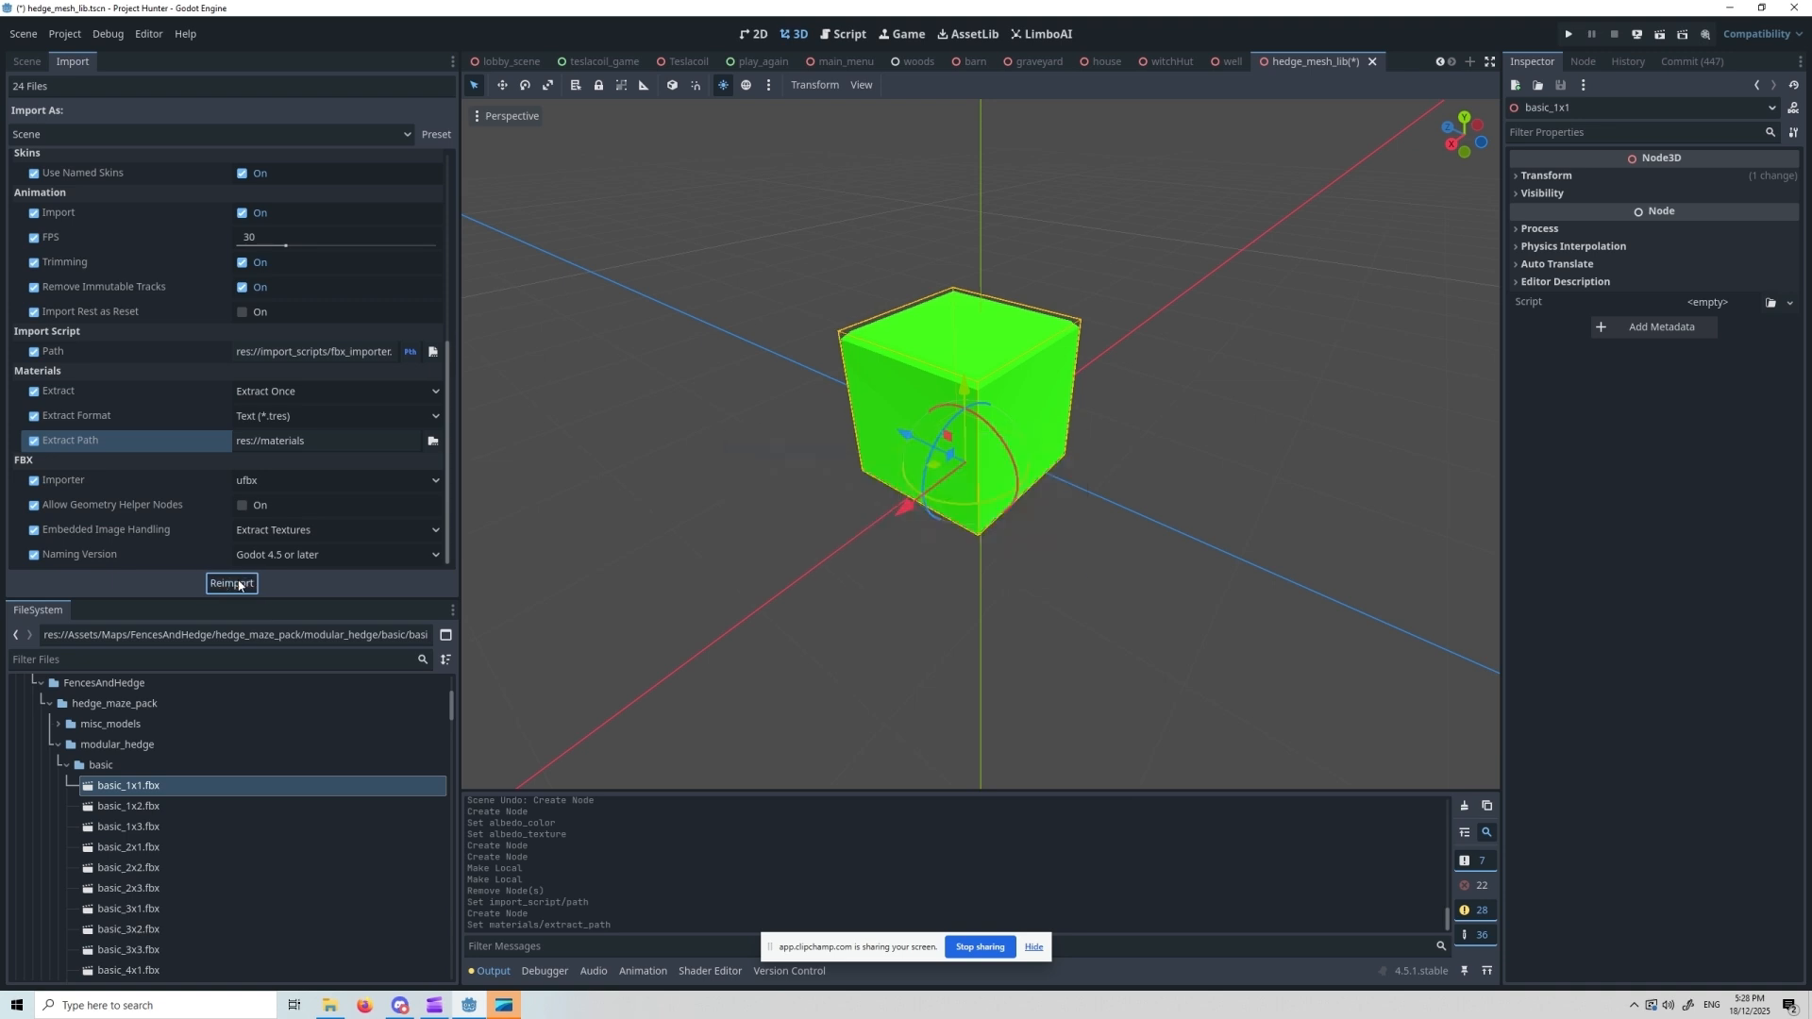
- Reset the albedo color of materials/textures.tres to white and assign textures.png as its albedo texture
scroll(202, 810, down, 10)
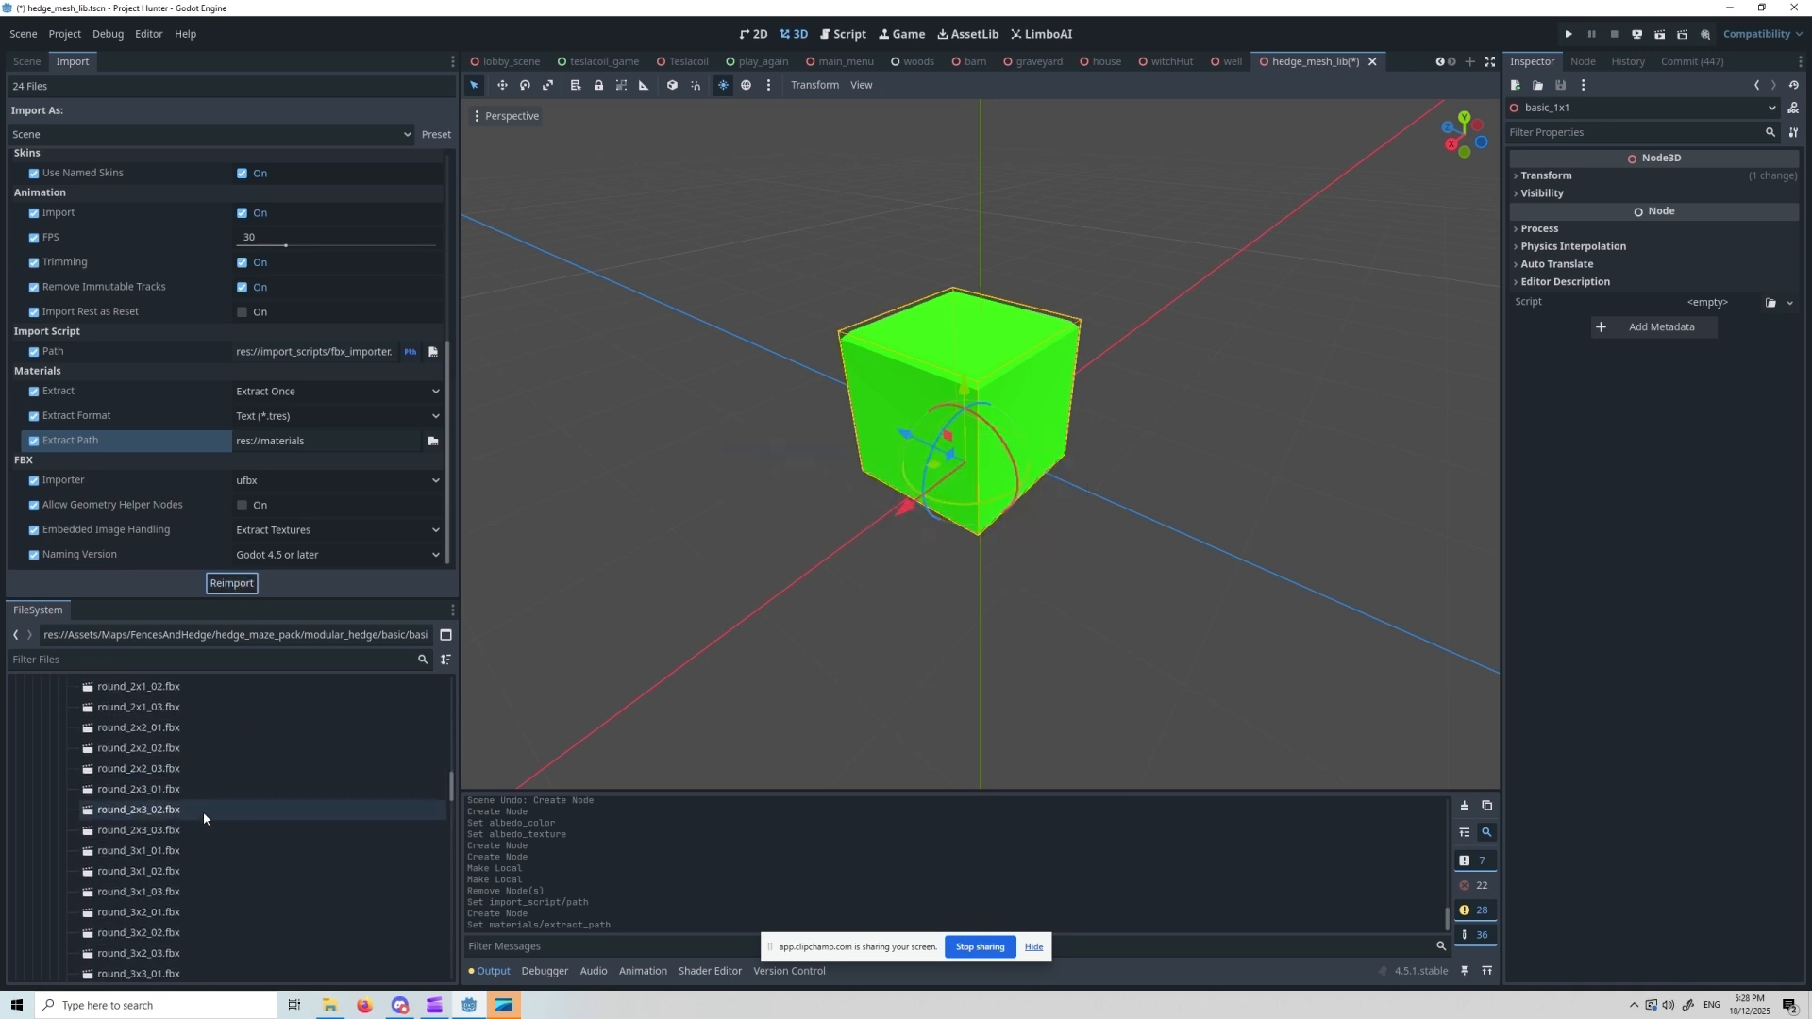
scroll(202, 817, up, 15)
click(123, 865)
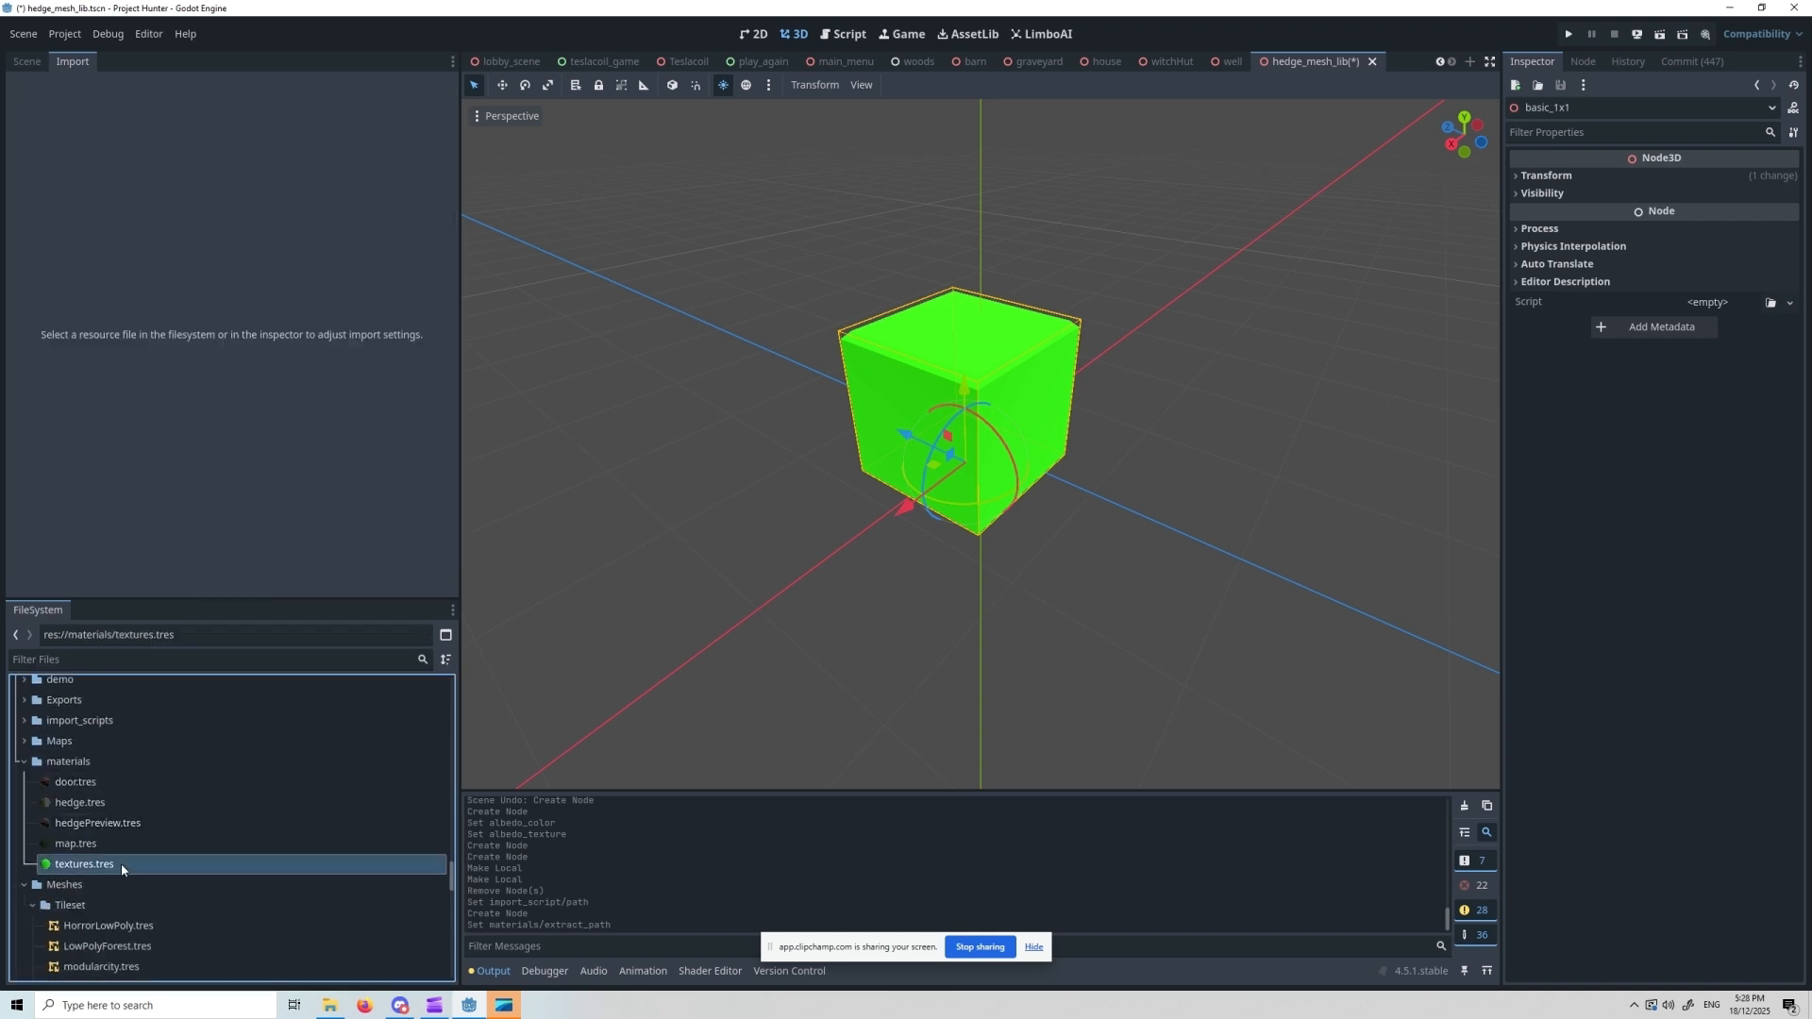
double_click(122, 870)
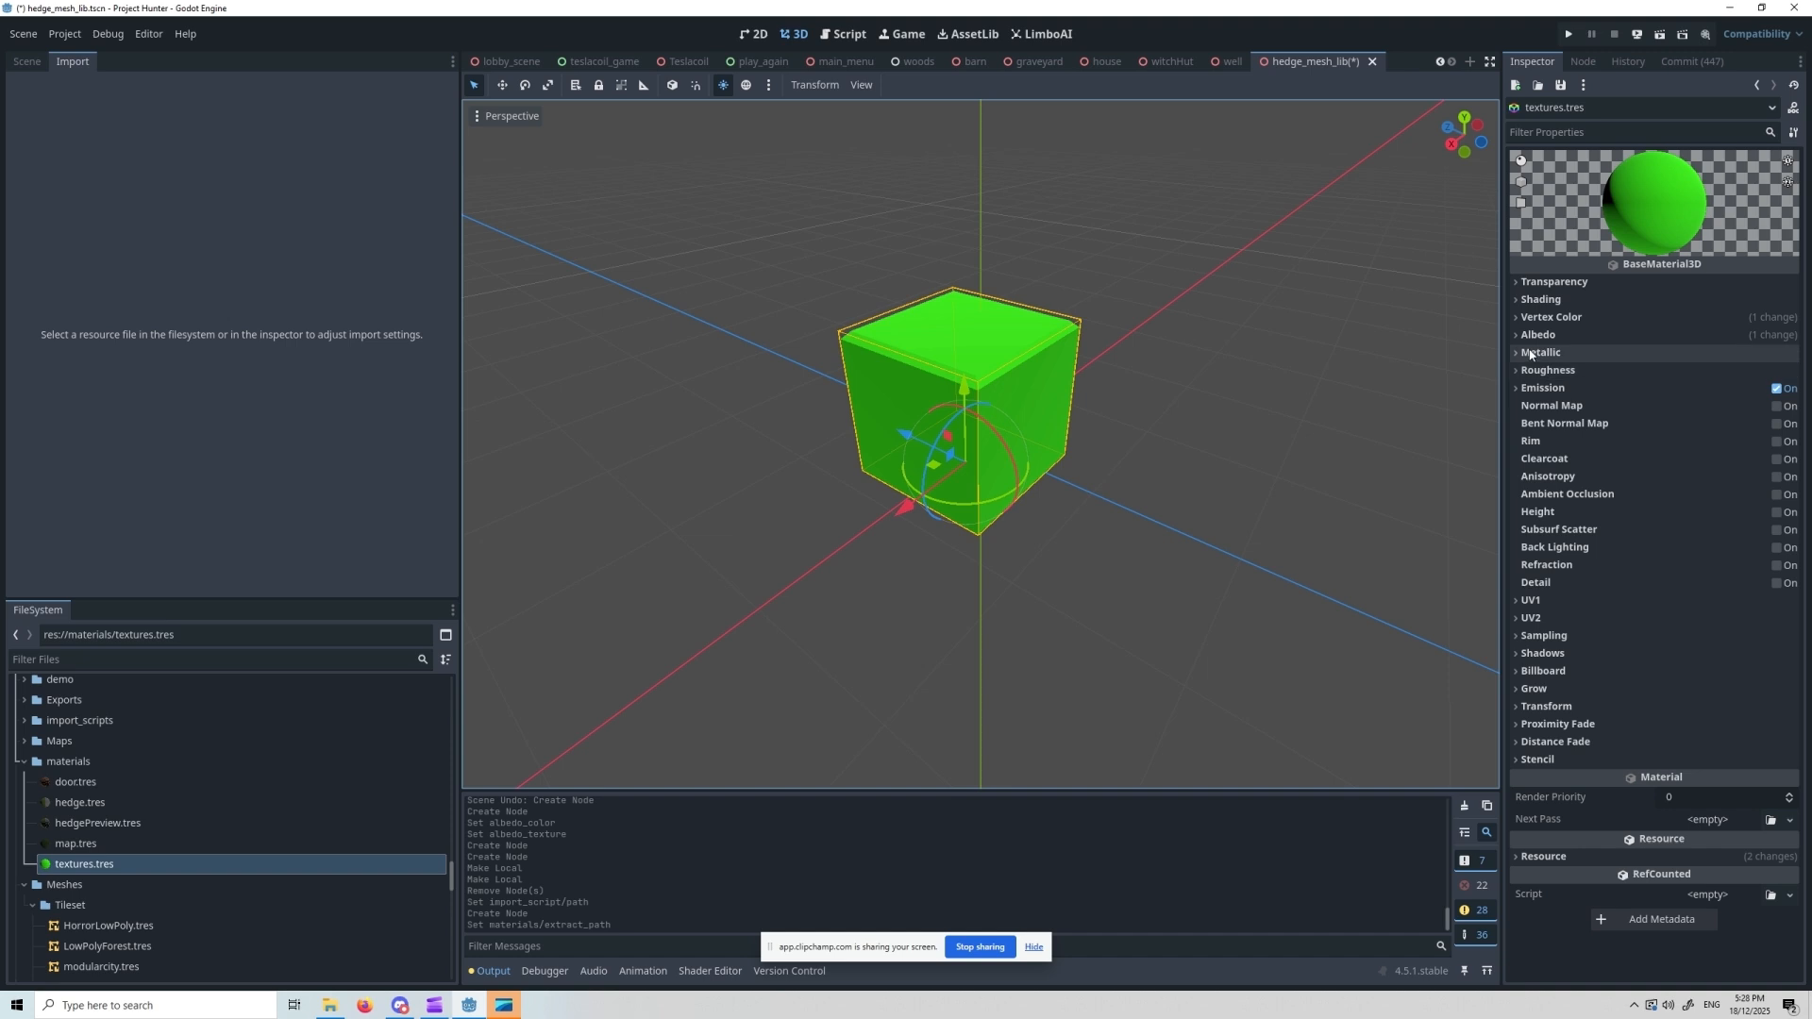
click(1693, 335)
click(1643, 355)
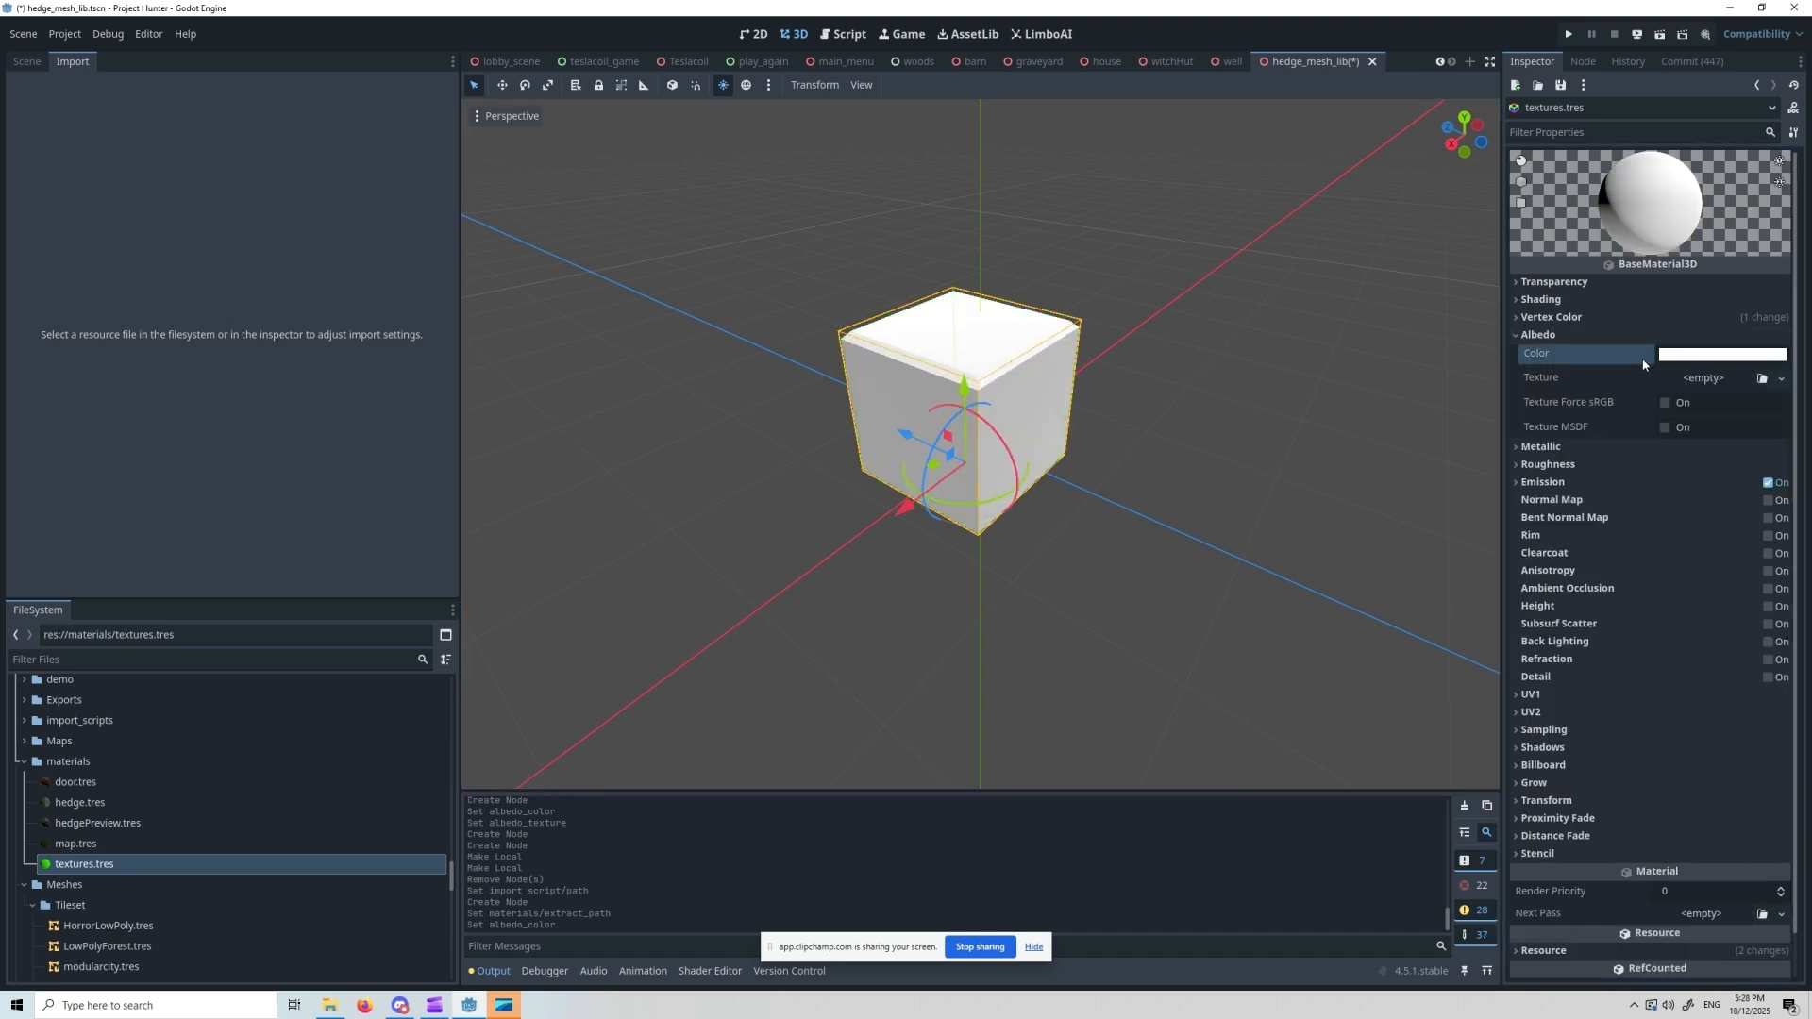
click(1708, 379)
click(1698, 786)
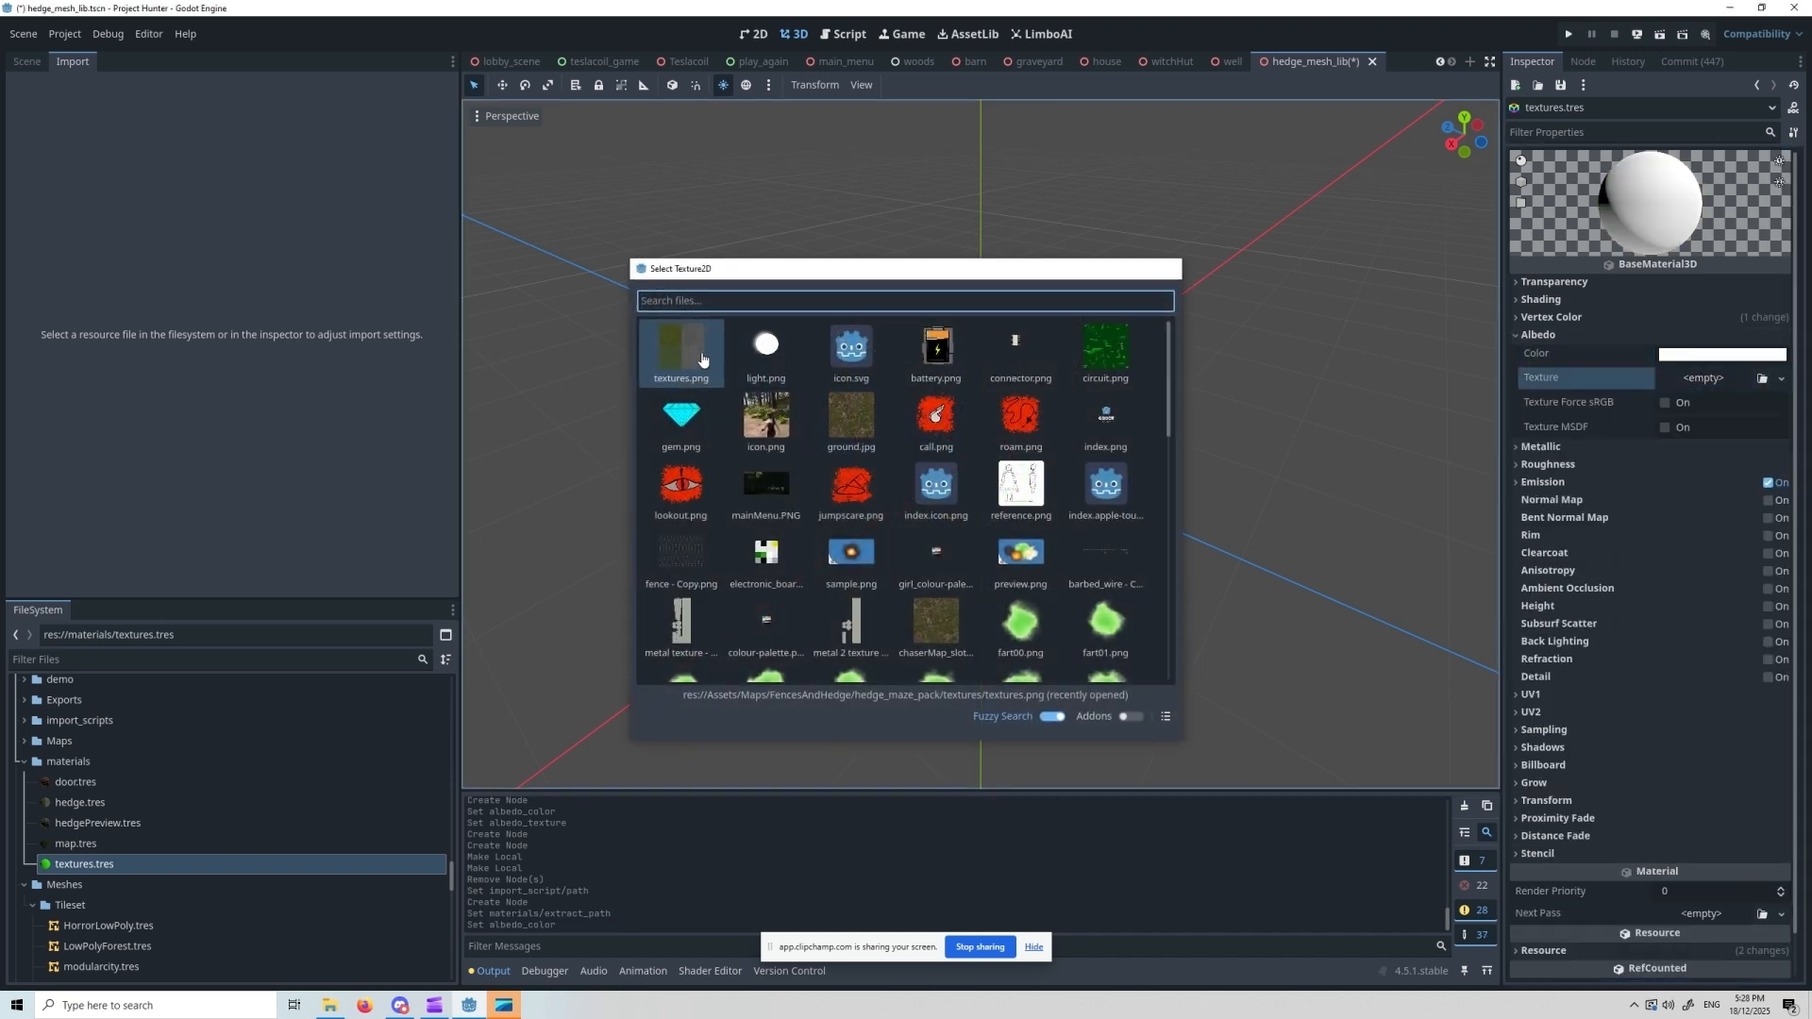
double_click(702, 360)
- Add the basic_1x2.fbx and basic_1x3.fbx models to the scene beside the 1x1 hedge block
scroll(238, 806, down, 10)
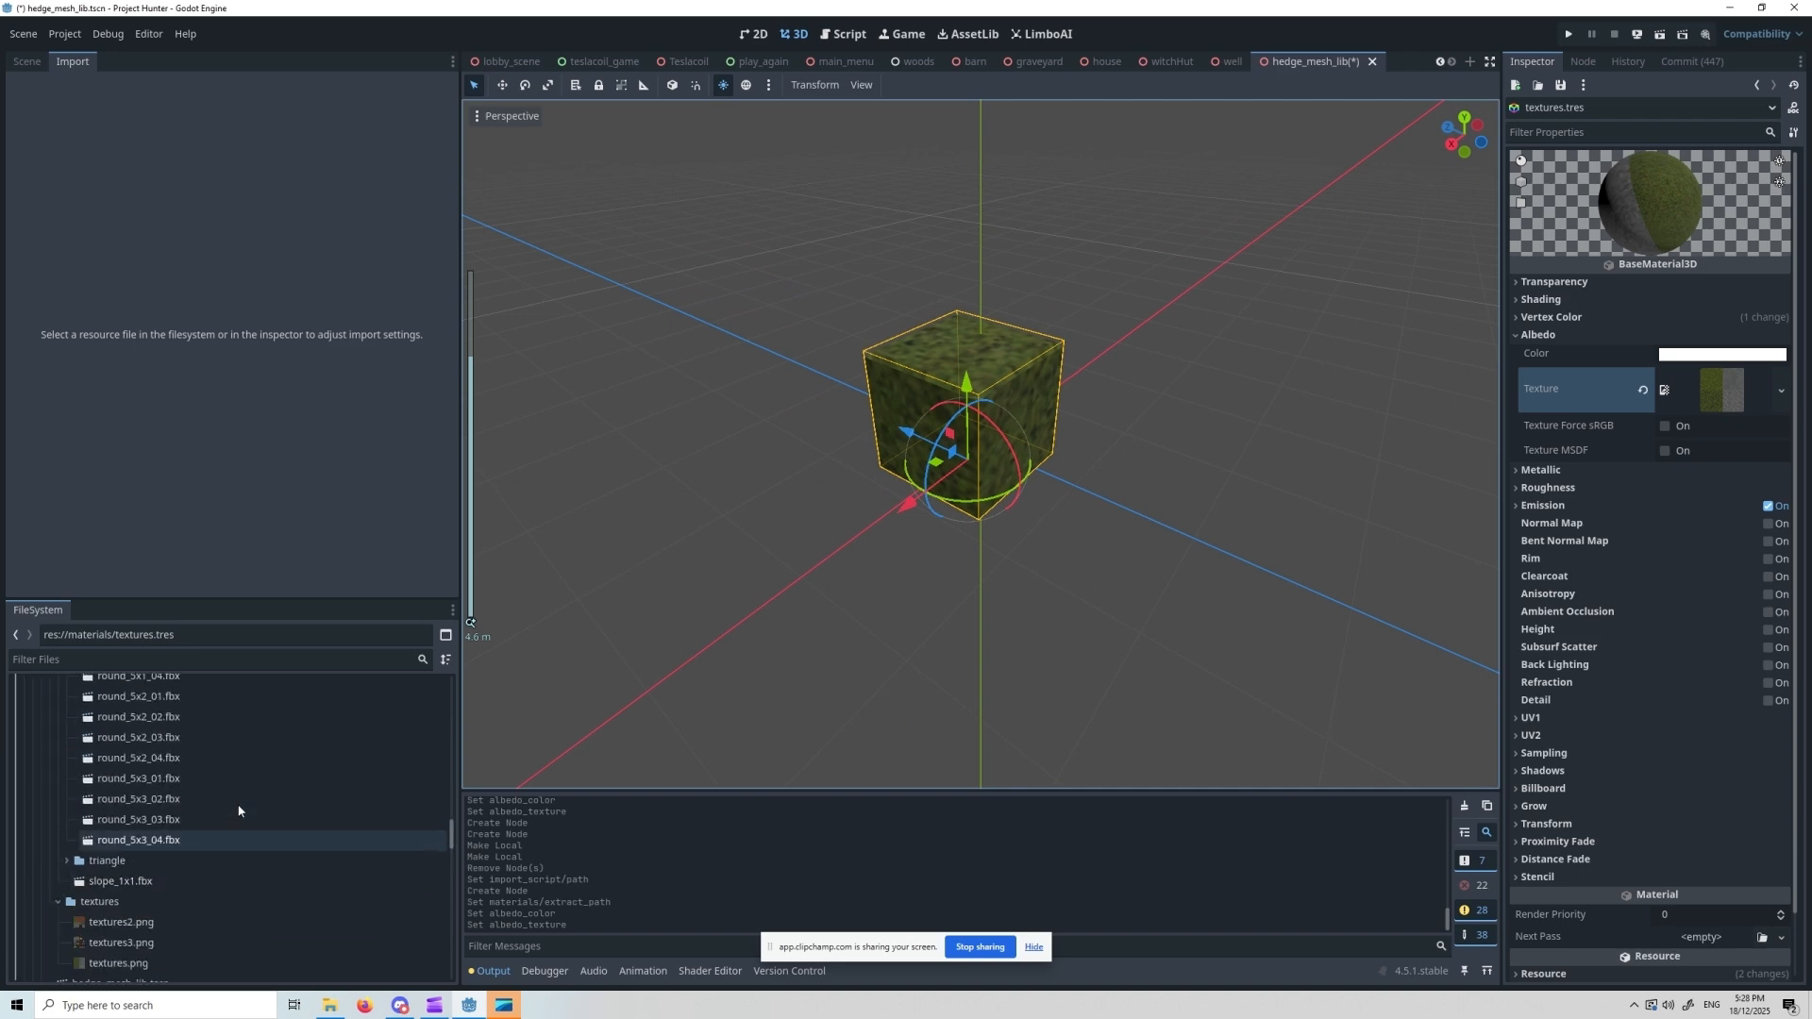
scroll(239, 804, up, 10)
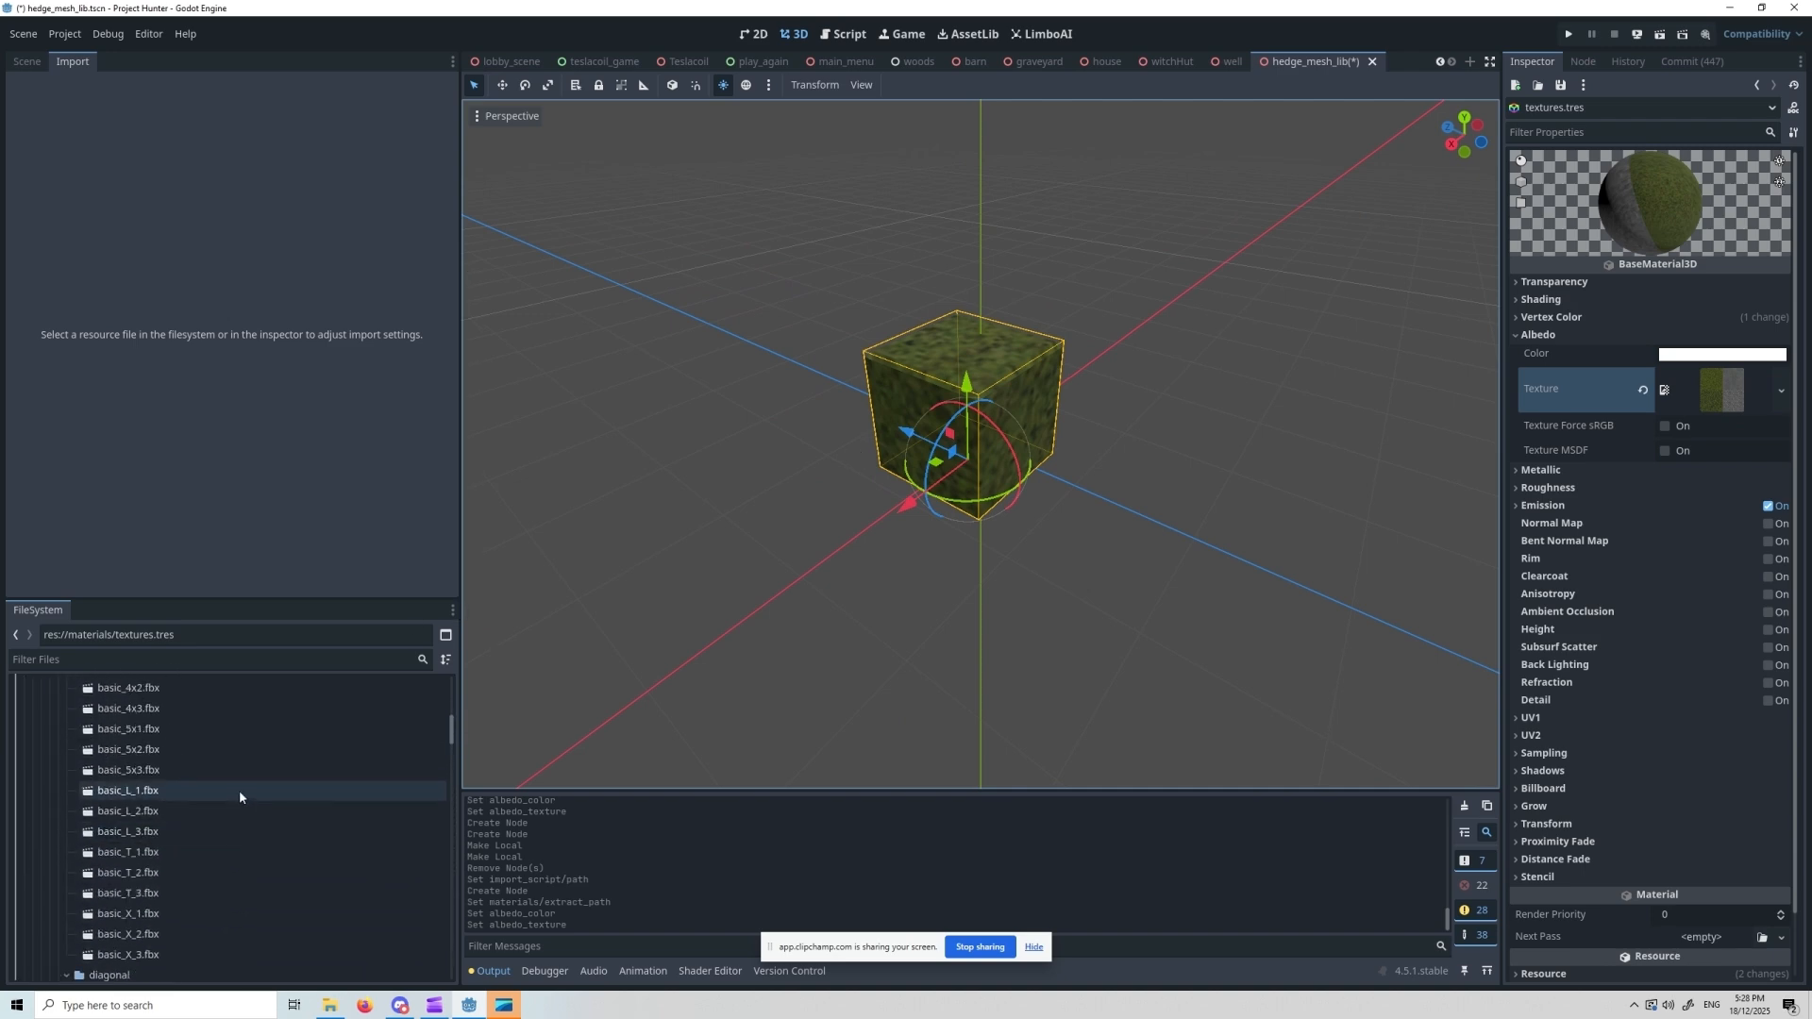
scroll(240, 790, up, 5)
click(132, 843)
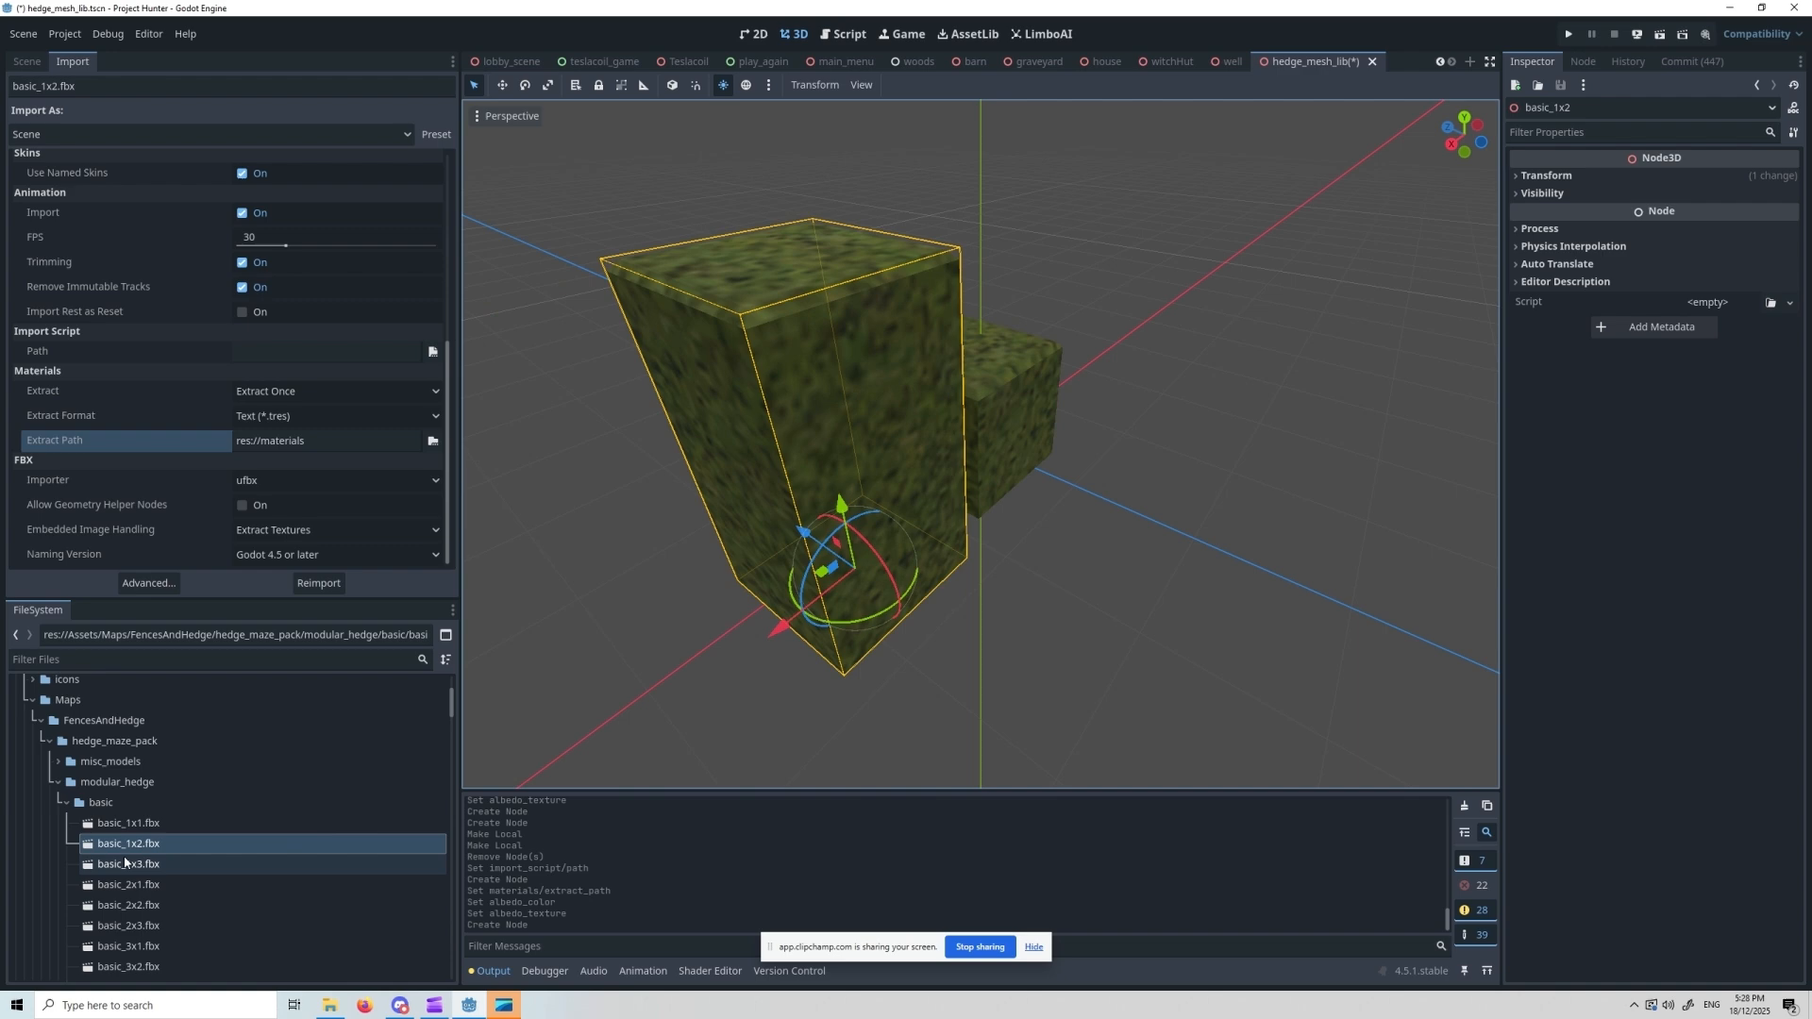
drag(126, 861, 1126, 630)
scroll(1126, 631, down, 4)
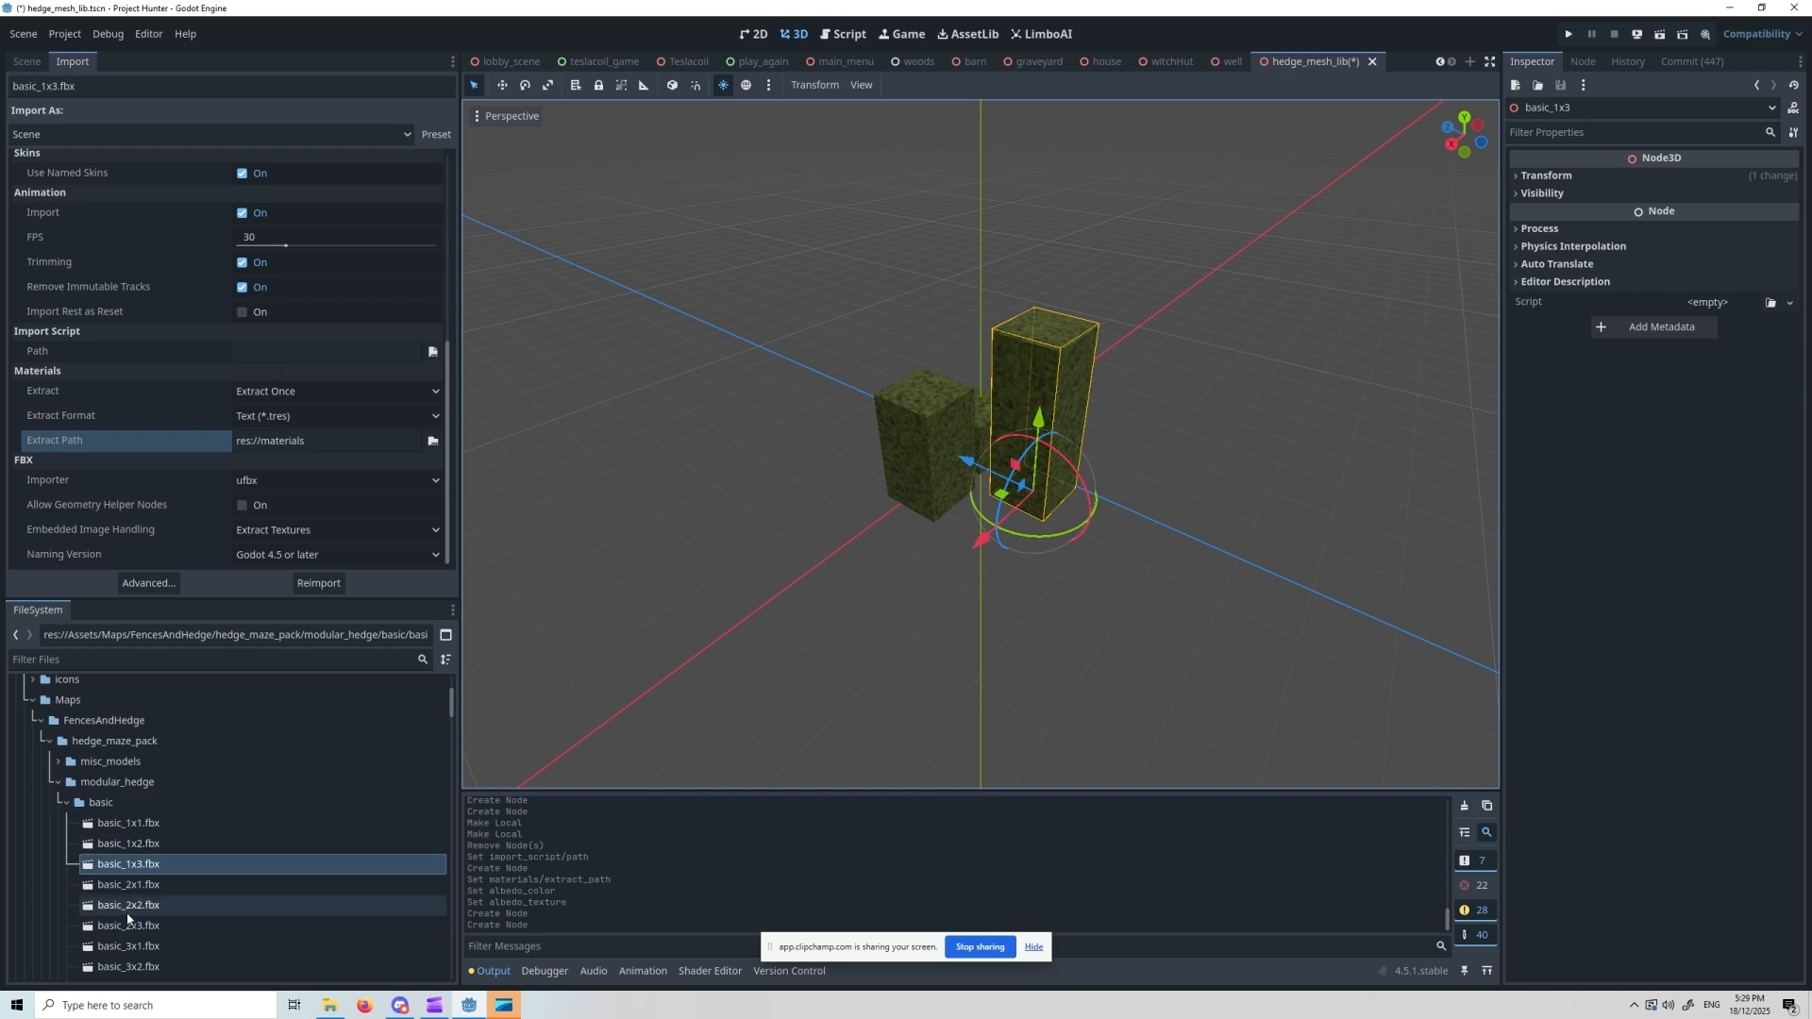
- Review the textures material's Use External option and path in basic_1x1.fbx's advanced import settings
click(137, 826)
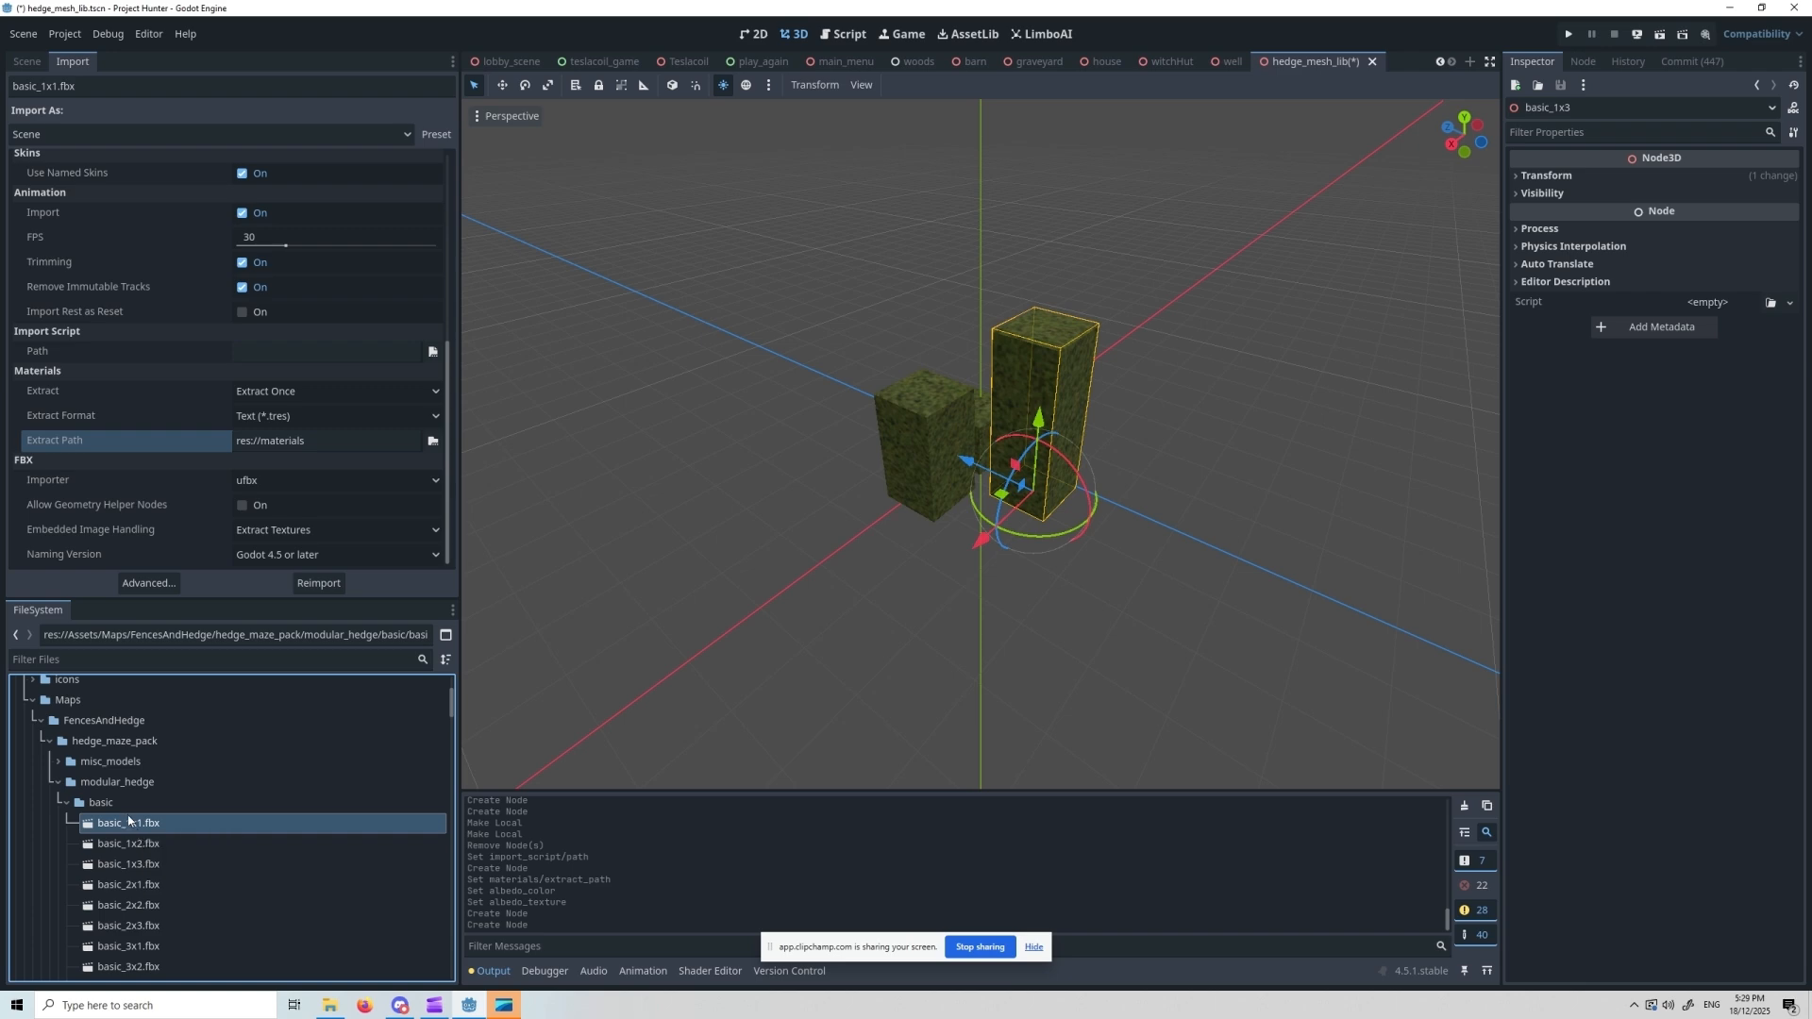
double_click(138, 826)
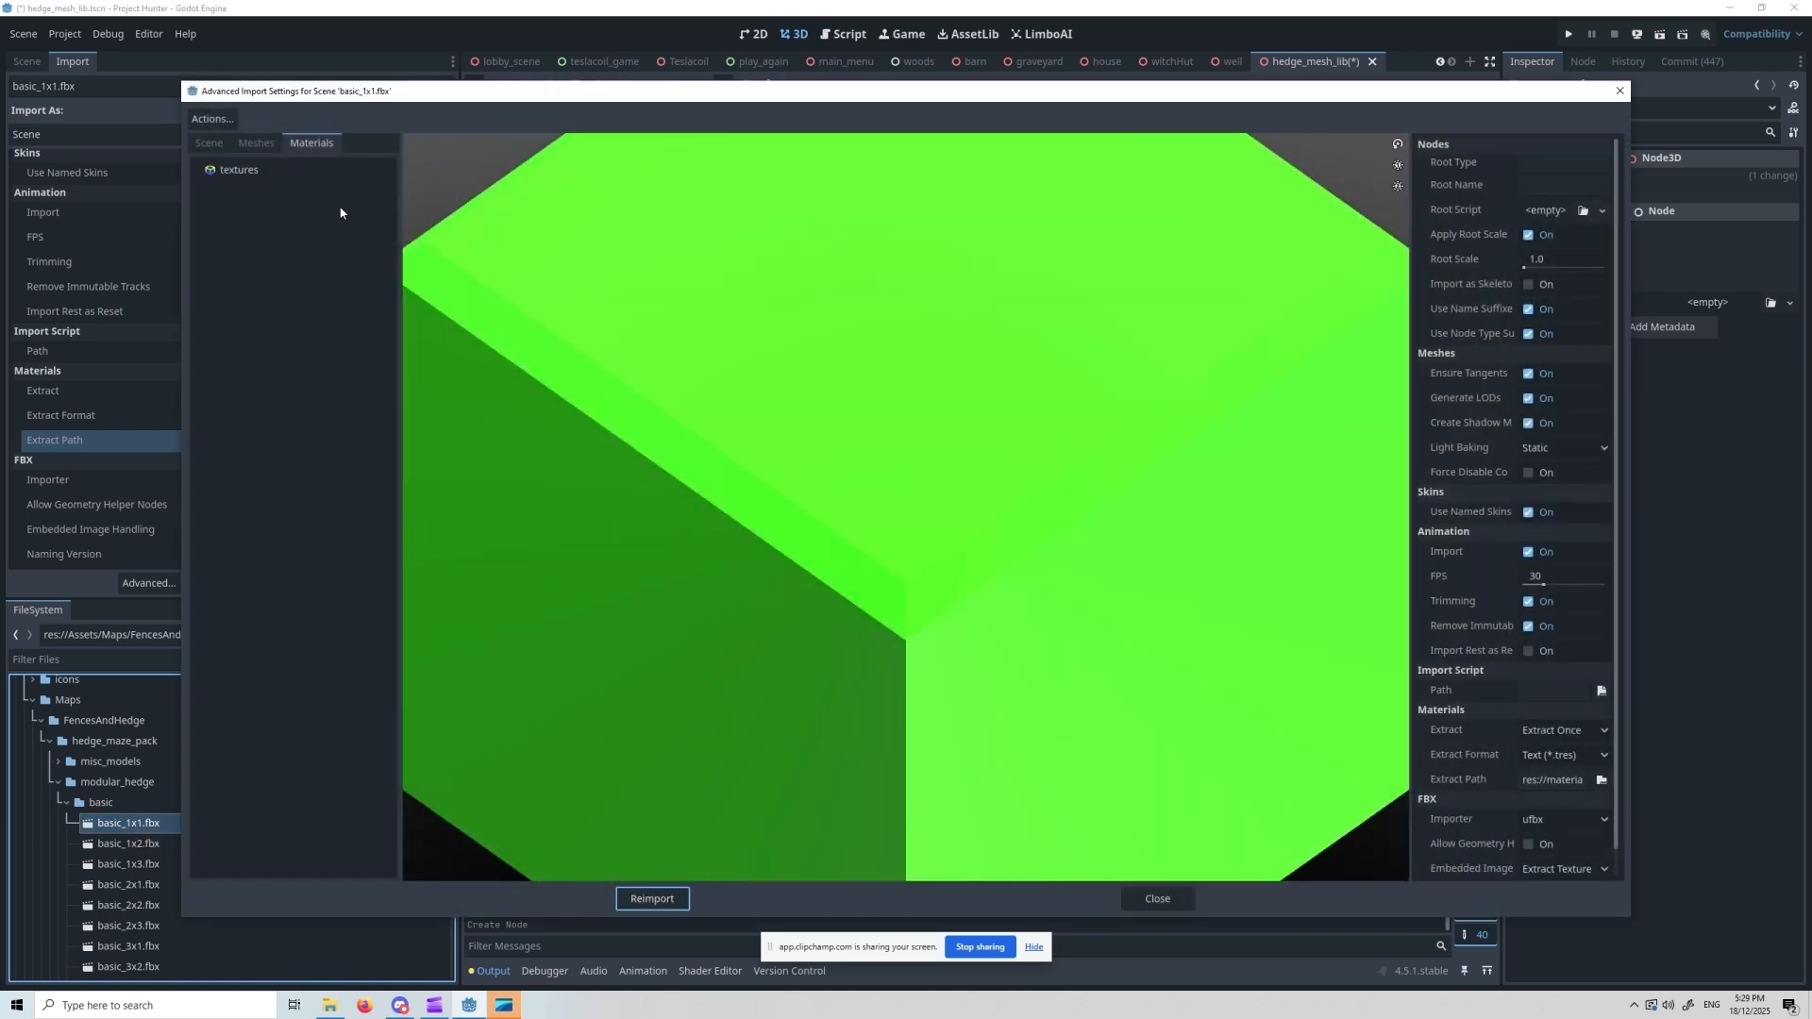
click(341, 171)
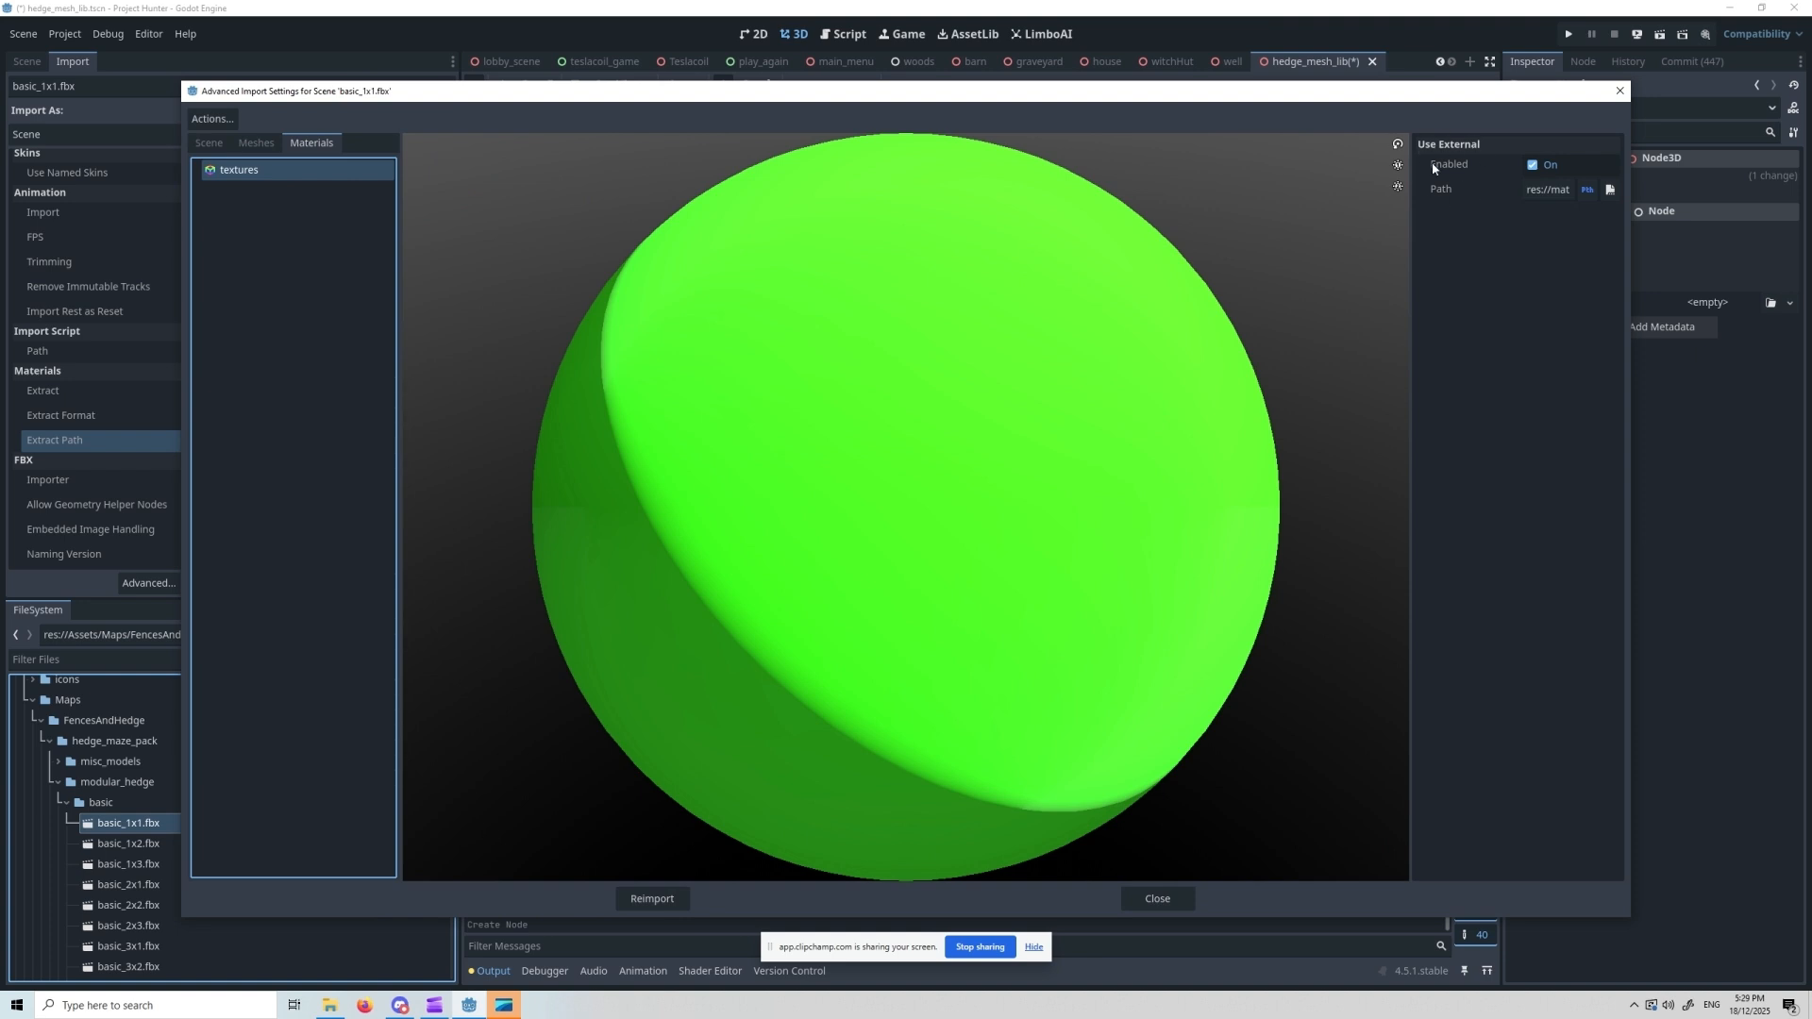
click(1163, 895)
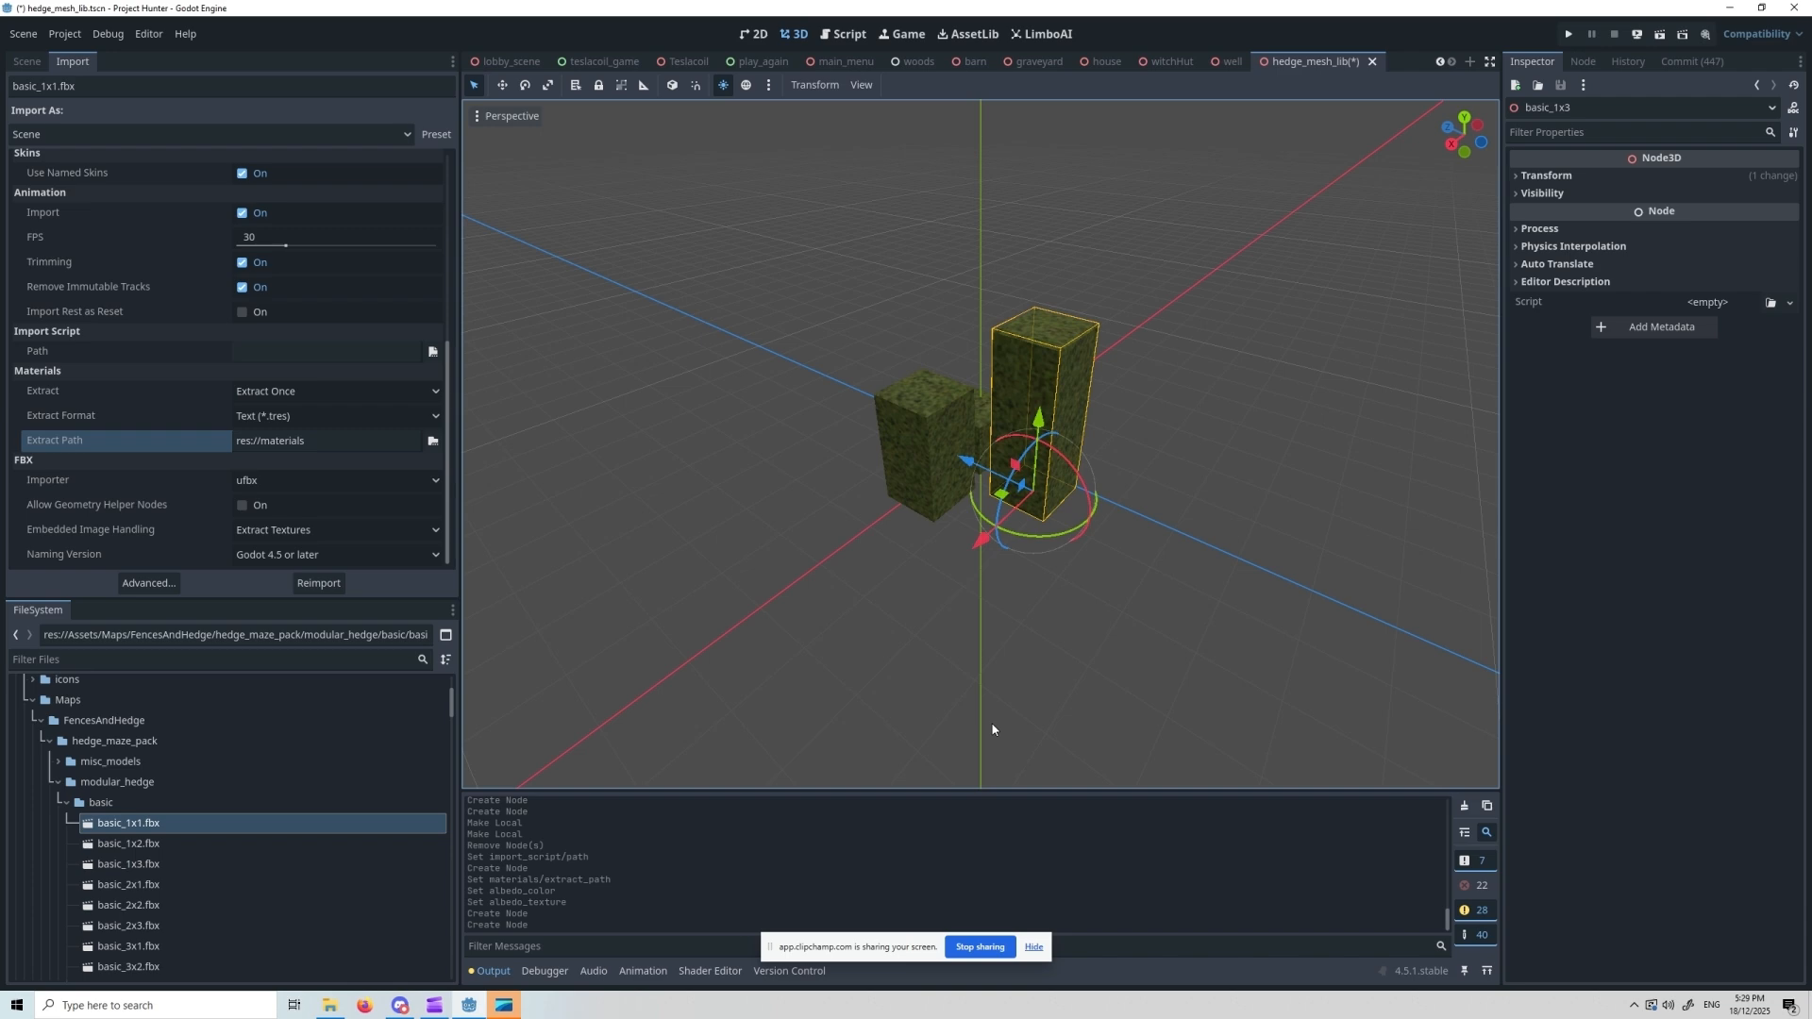
scroll(276, 836, down, 5)
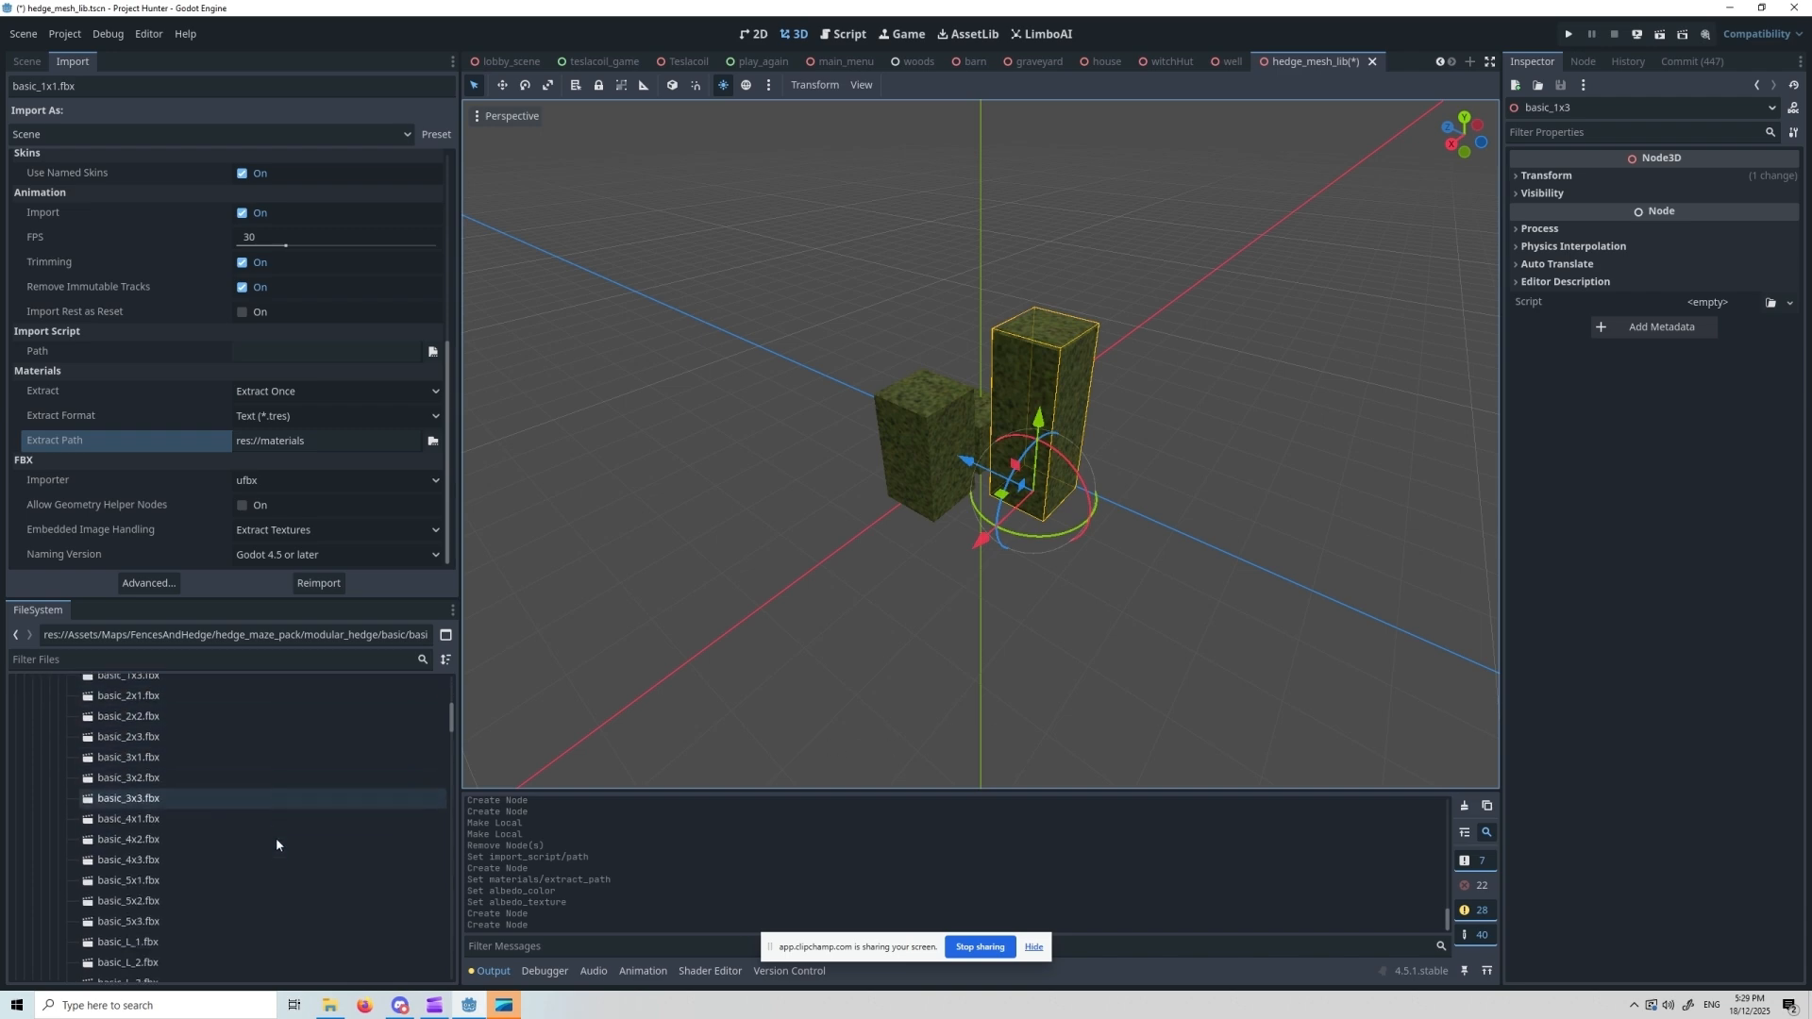
- Make the basic_1x1 instance local in the scene tree
click(148, 712)
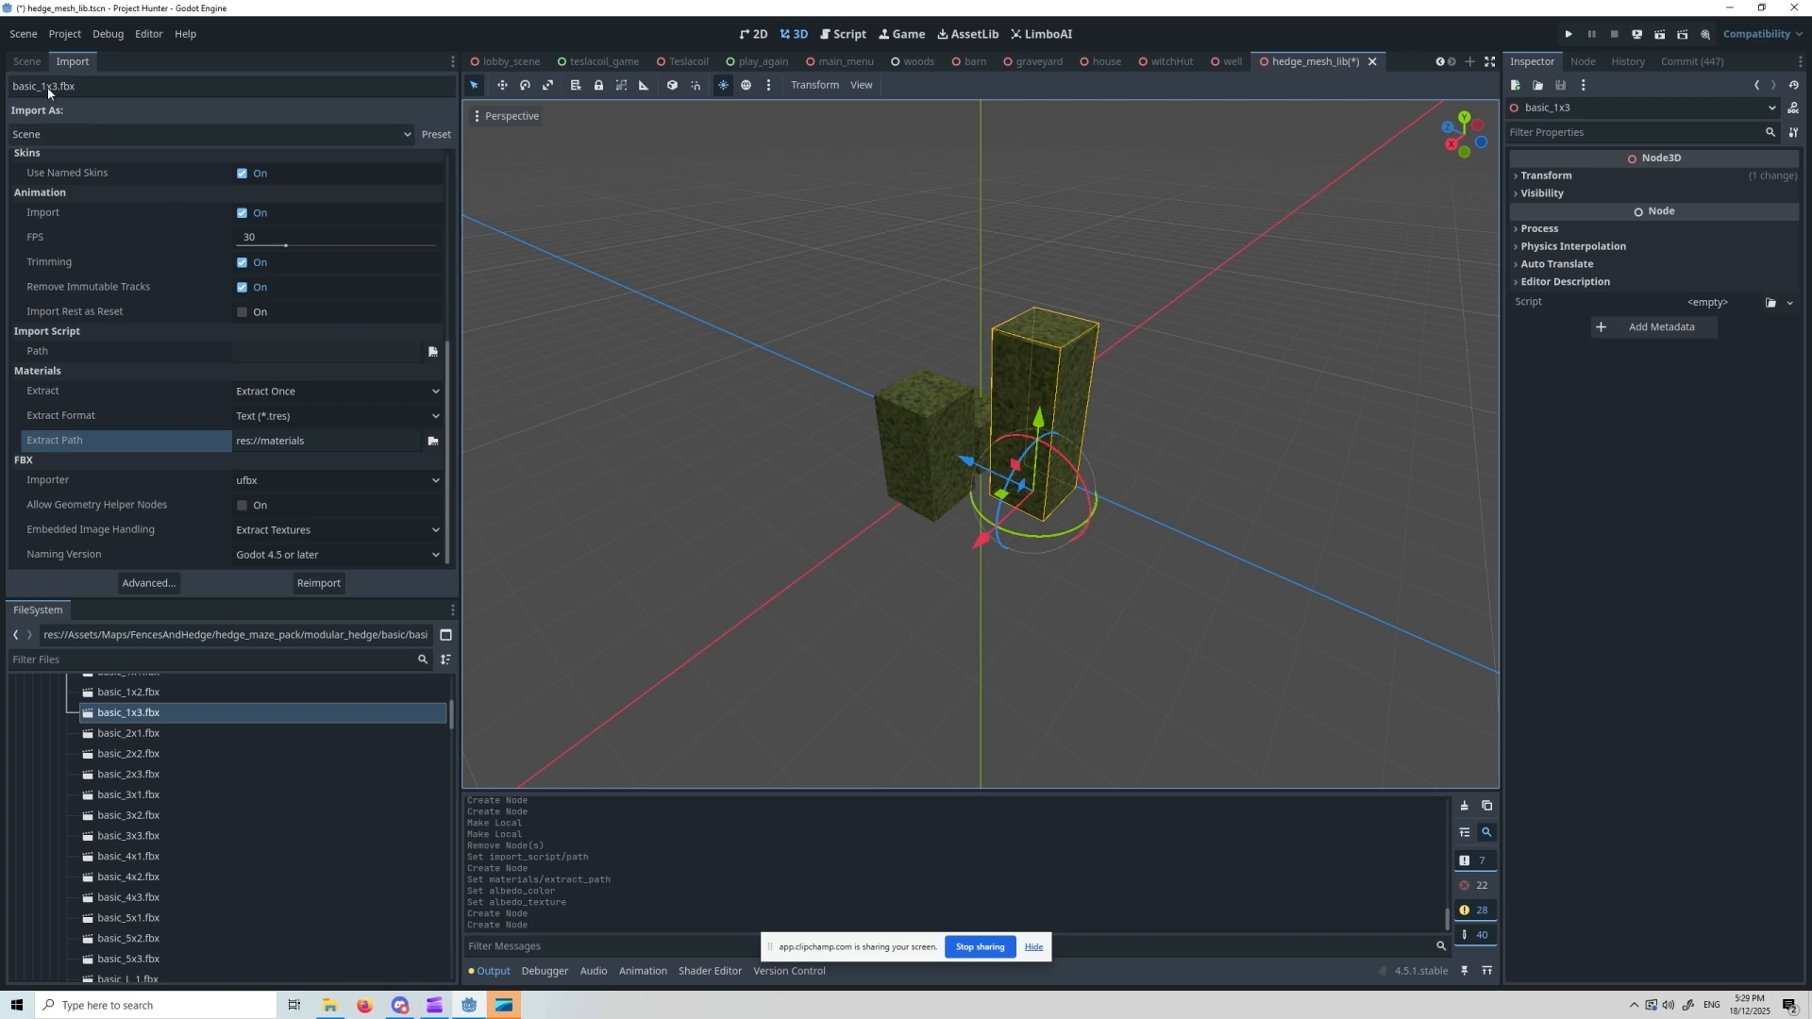
click(27, 62)
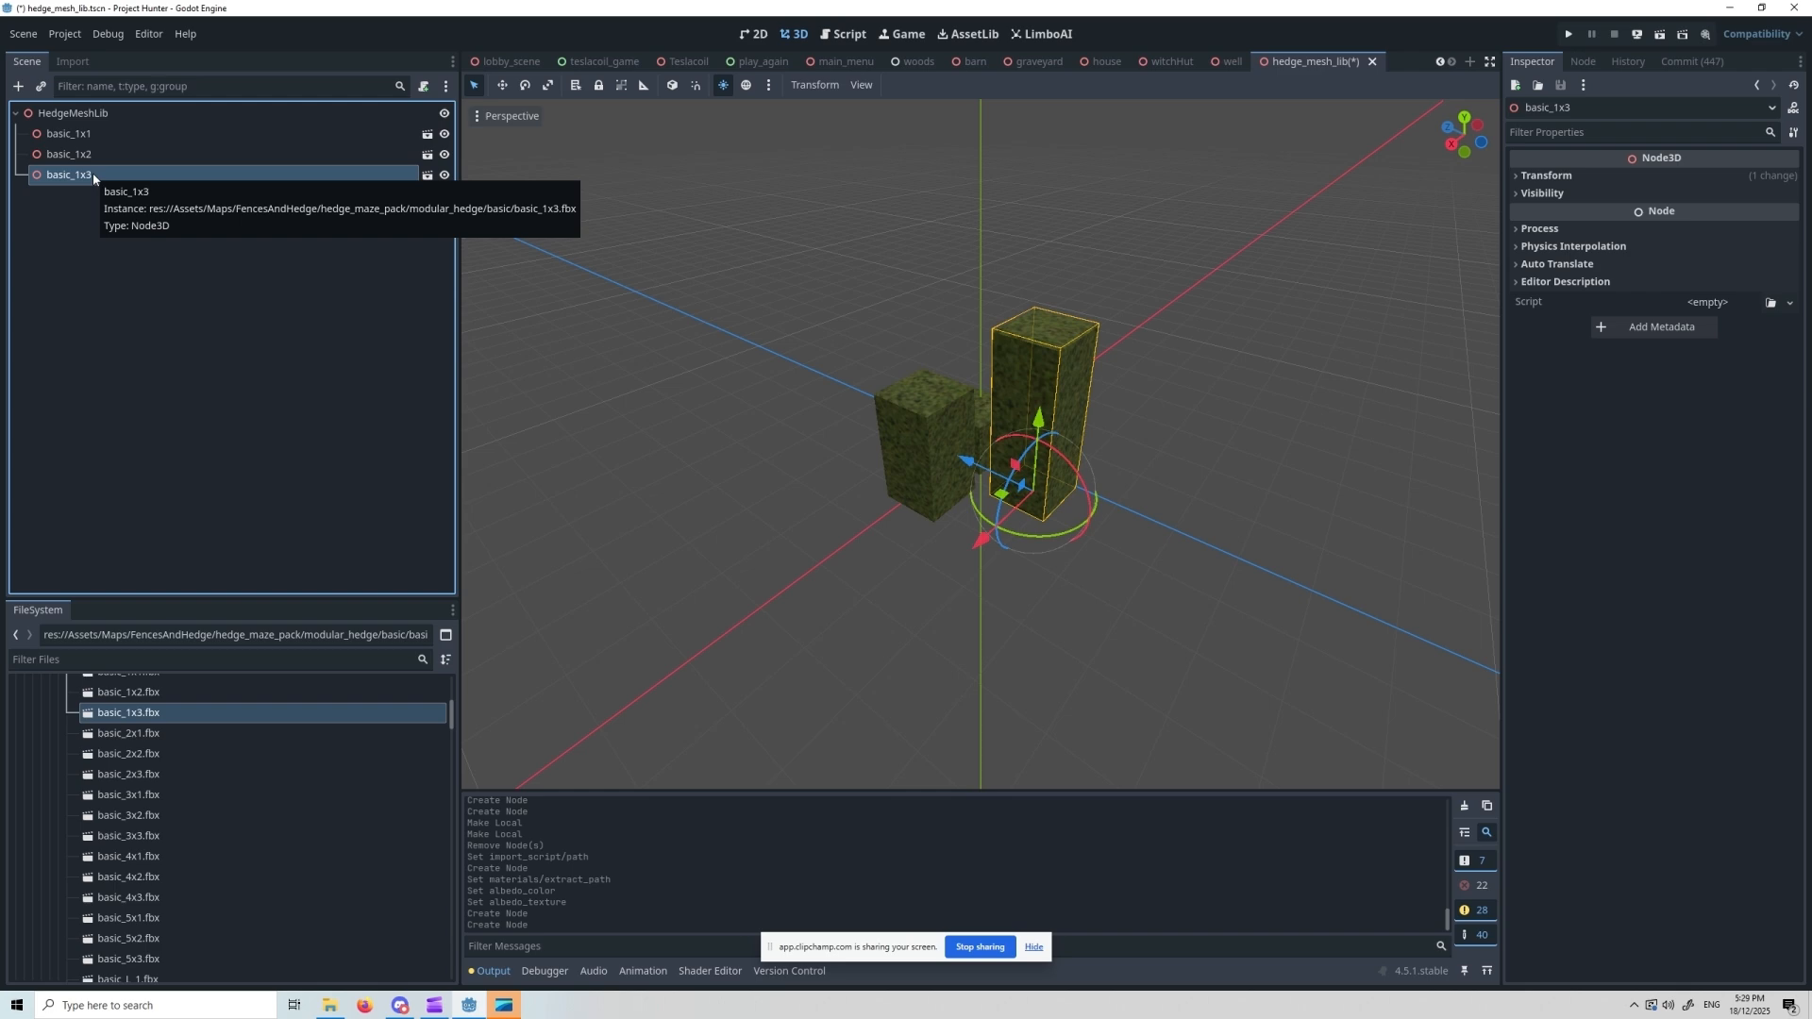
right_click(98, 130)
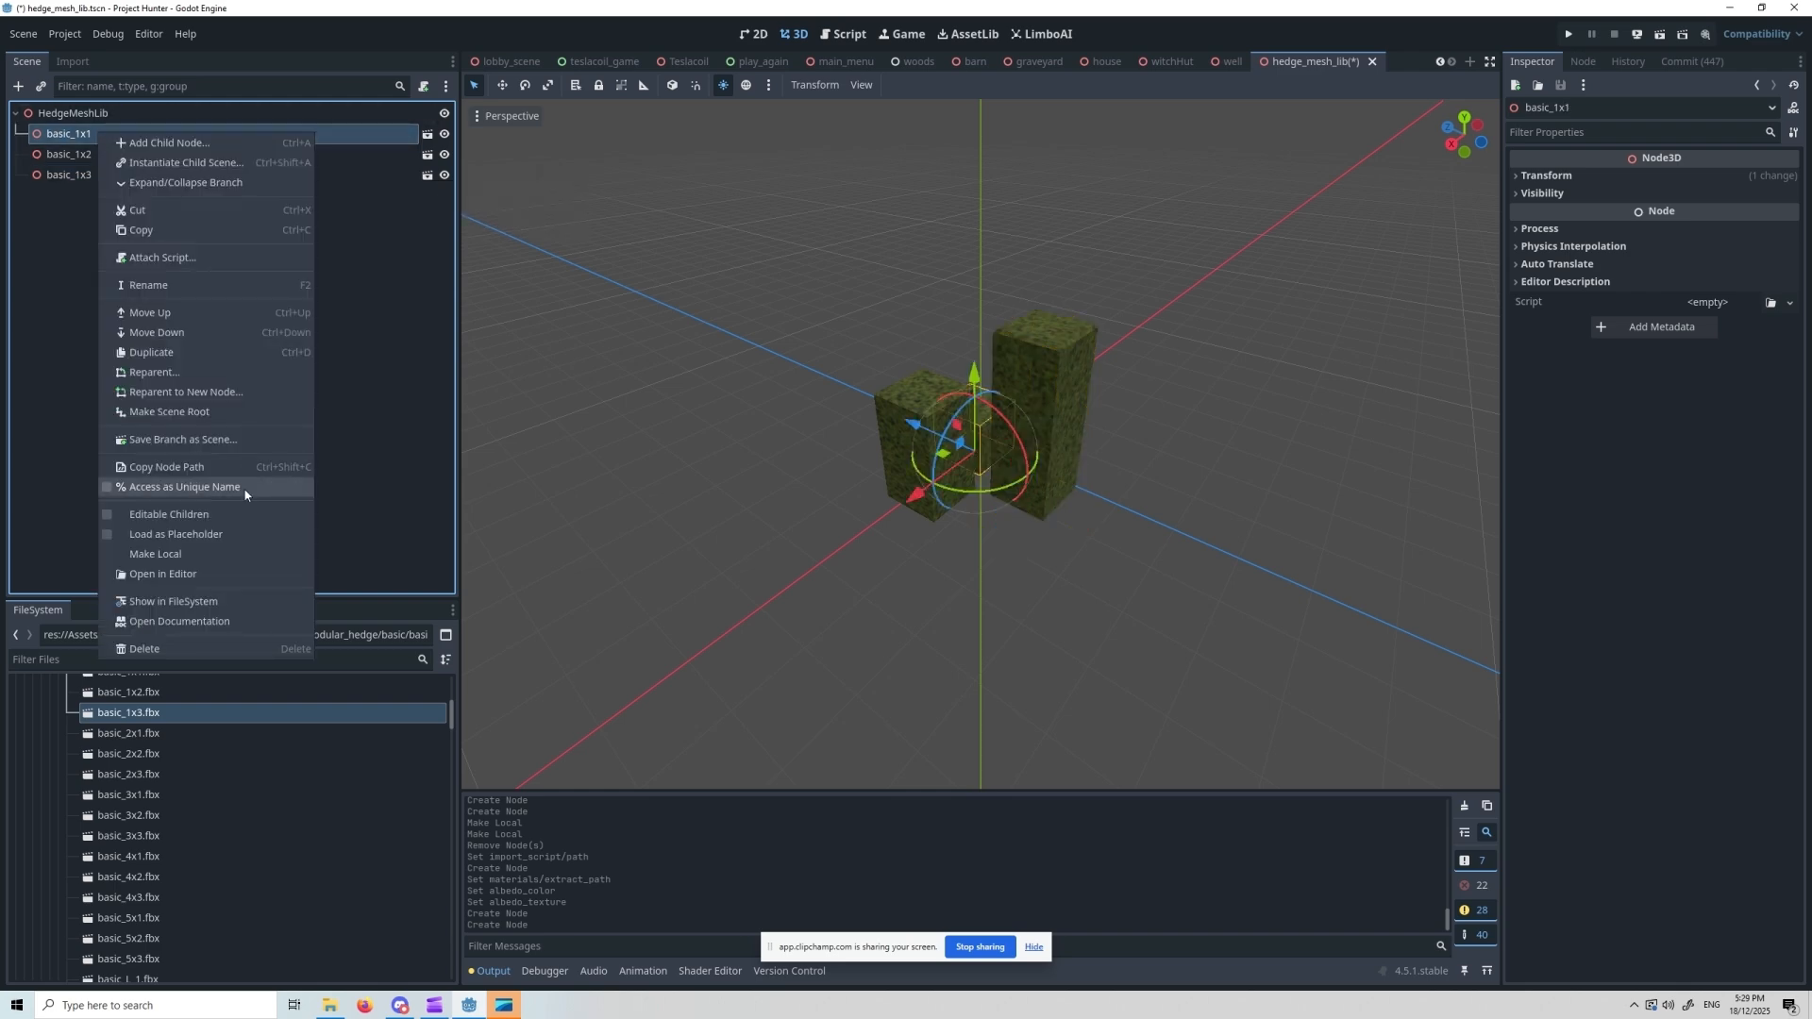
click(155, 554)
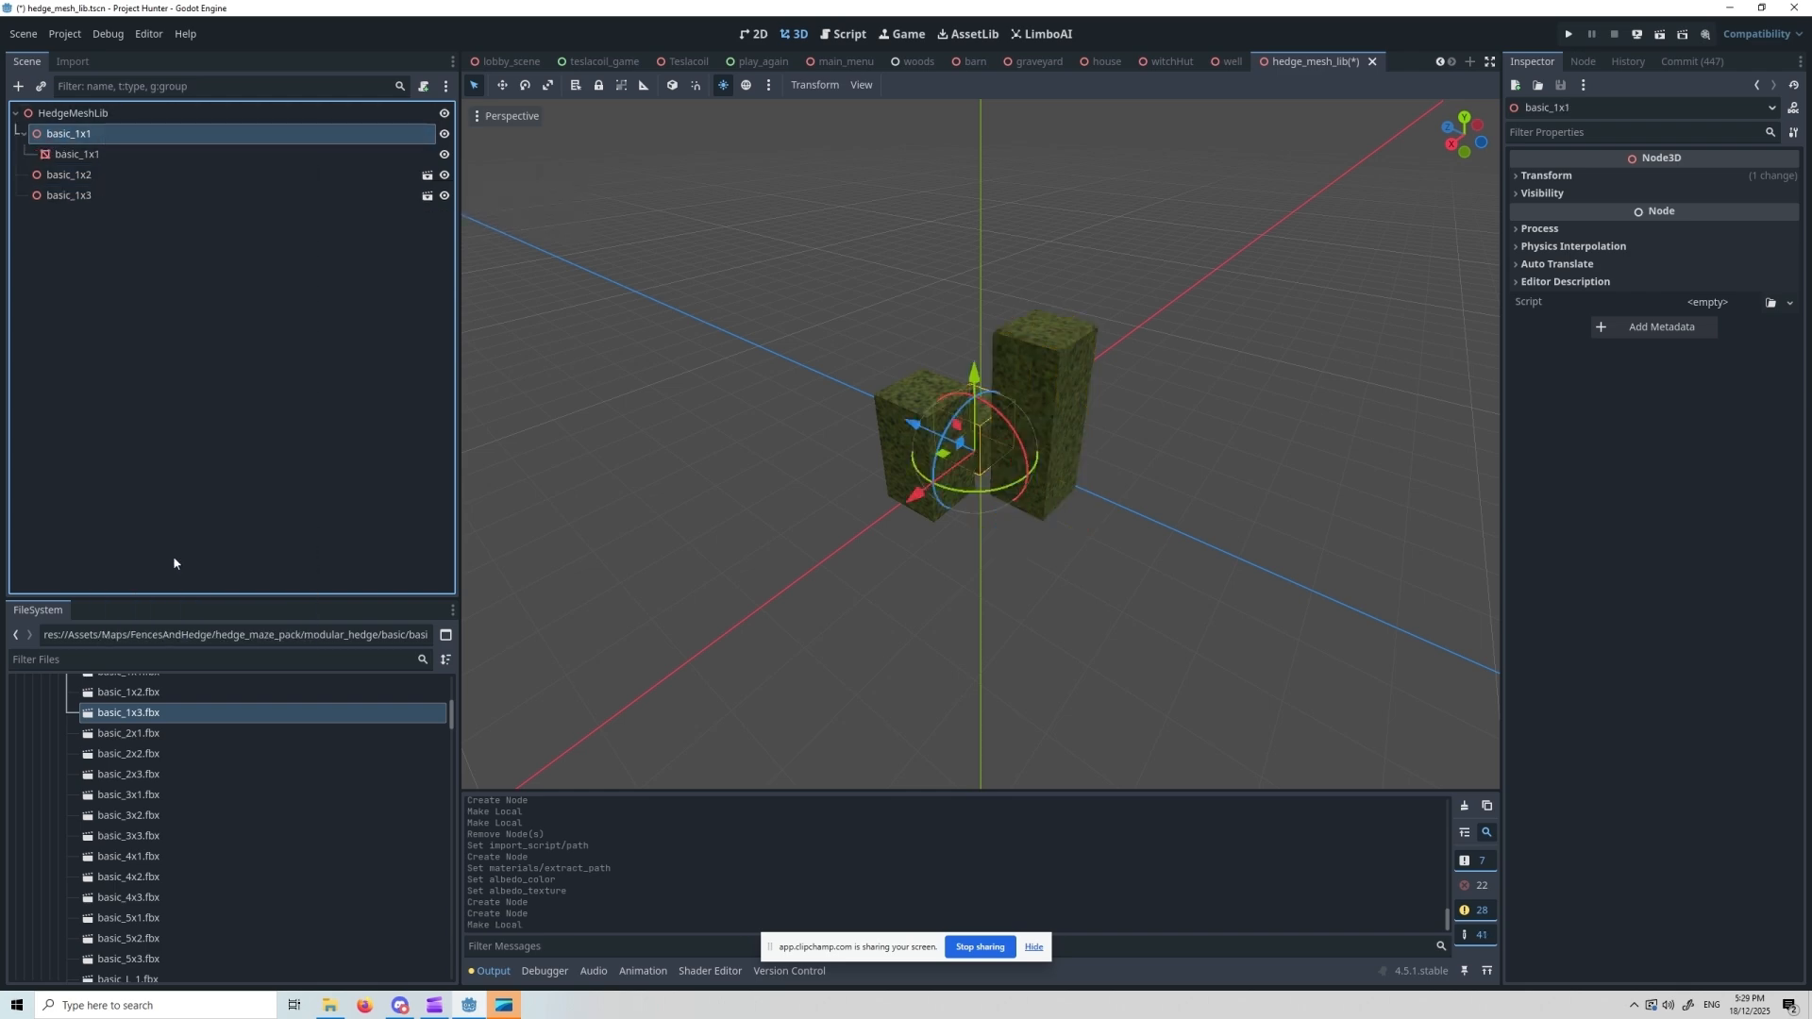
- Create a trimesh collision shape for the basic_1x1 mesh, placed as a Static Body Child
click(86, 157)
click(912, 84)
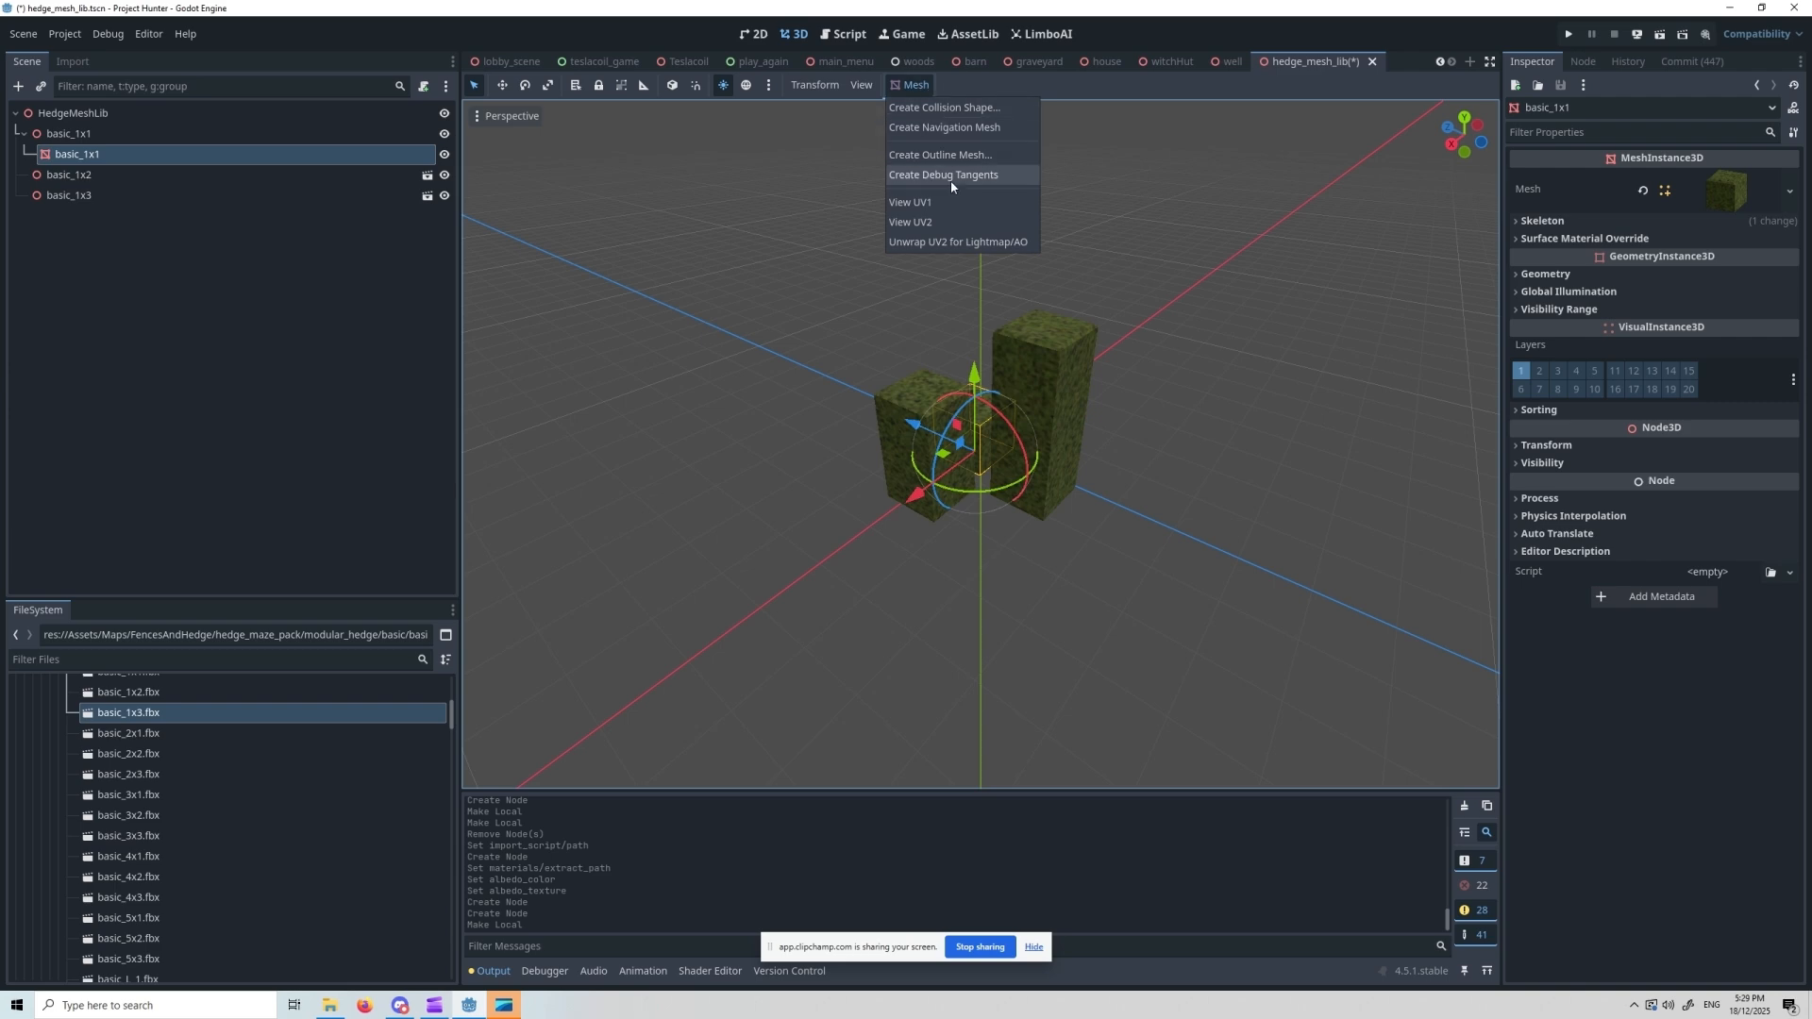
click(943, 107)
click(916, 482)
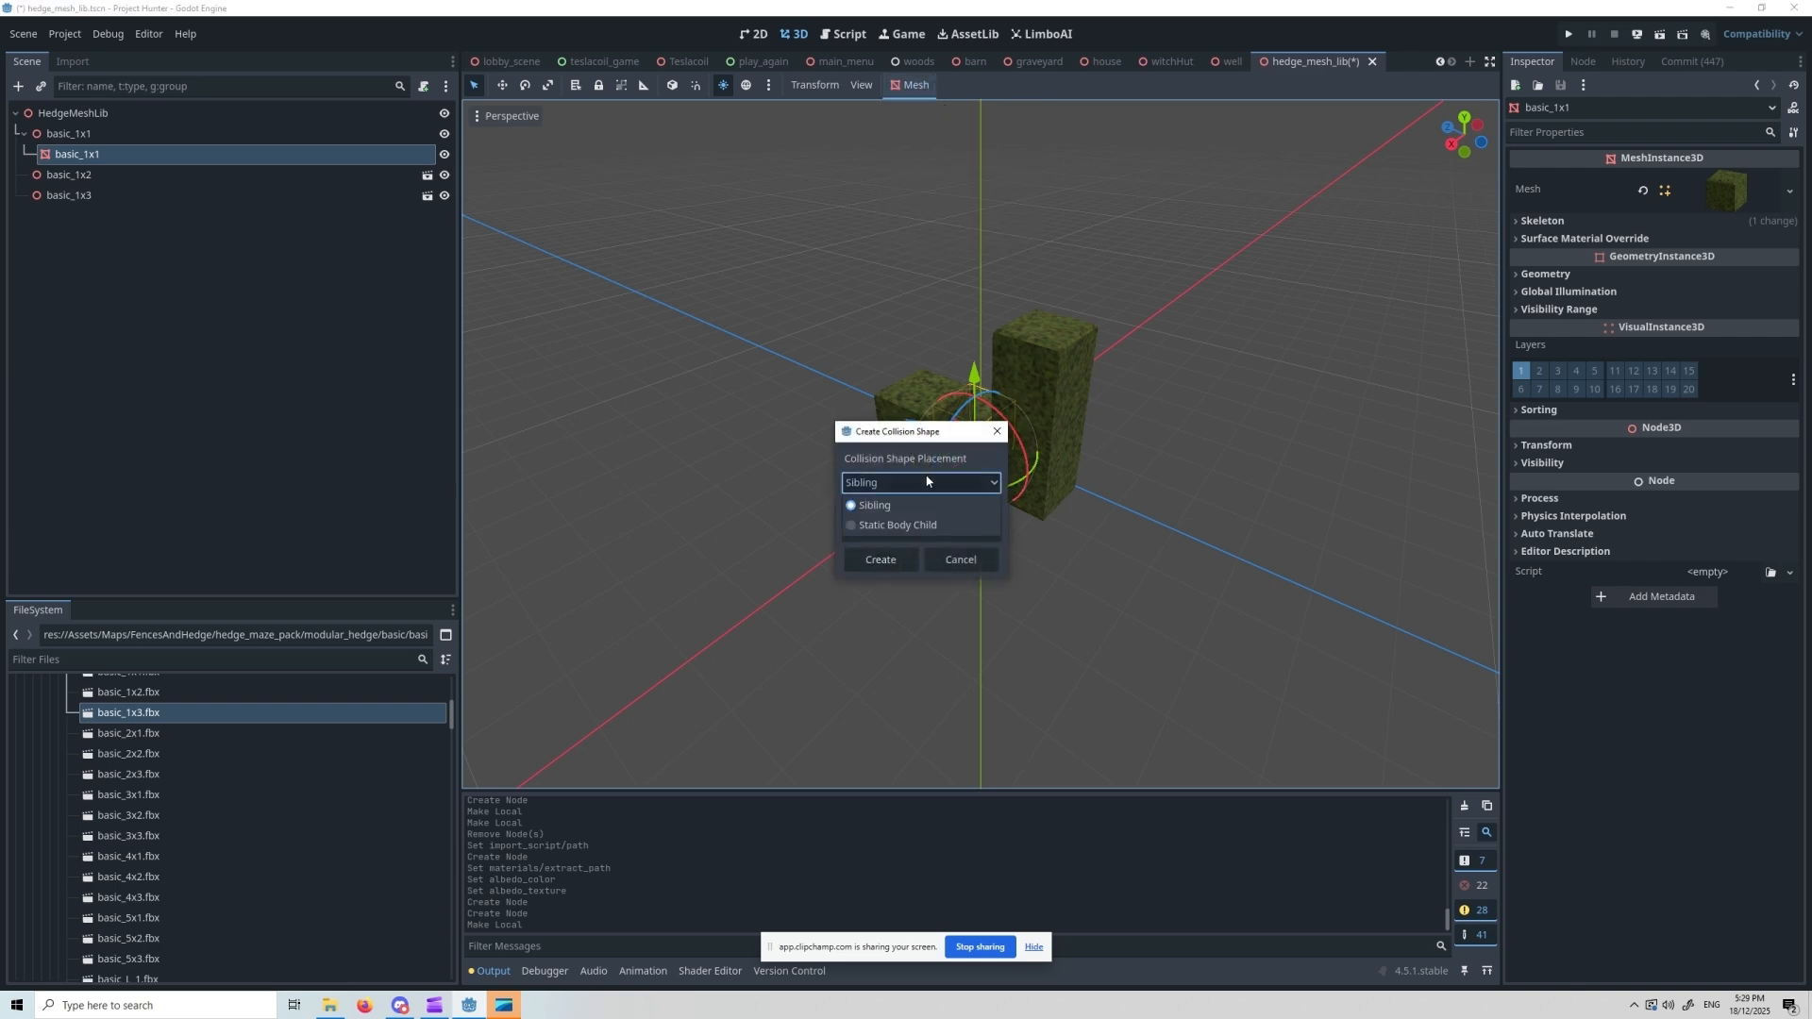
click(900, 529)
click(879, 565)
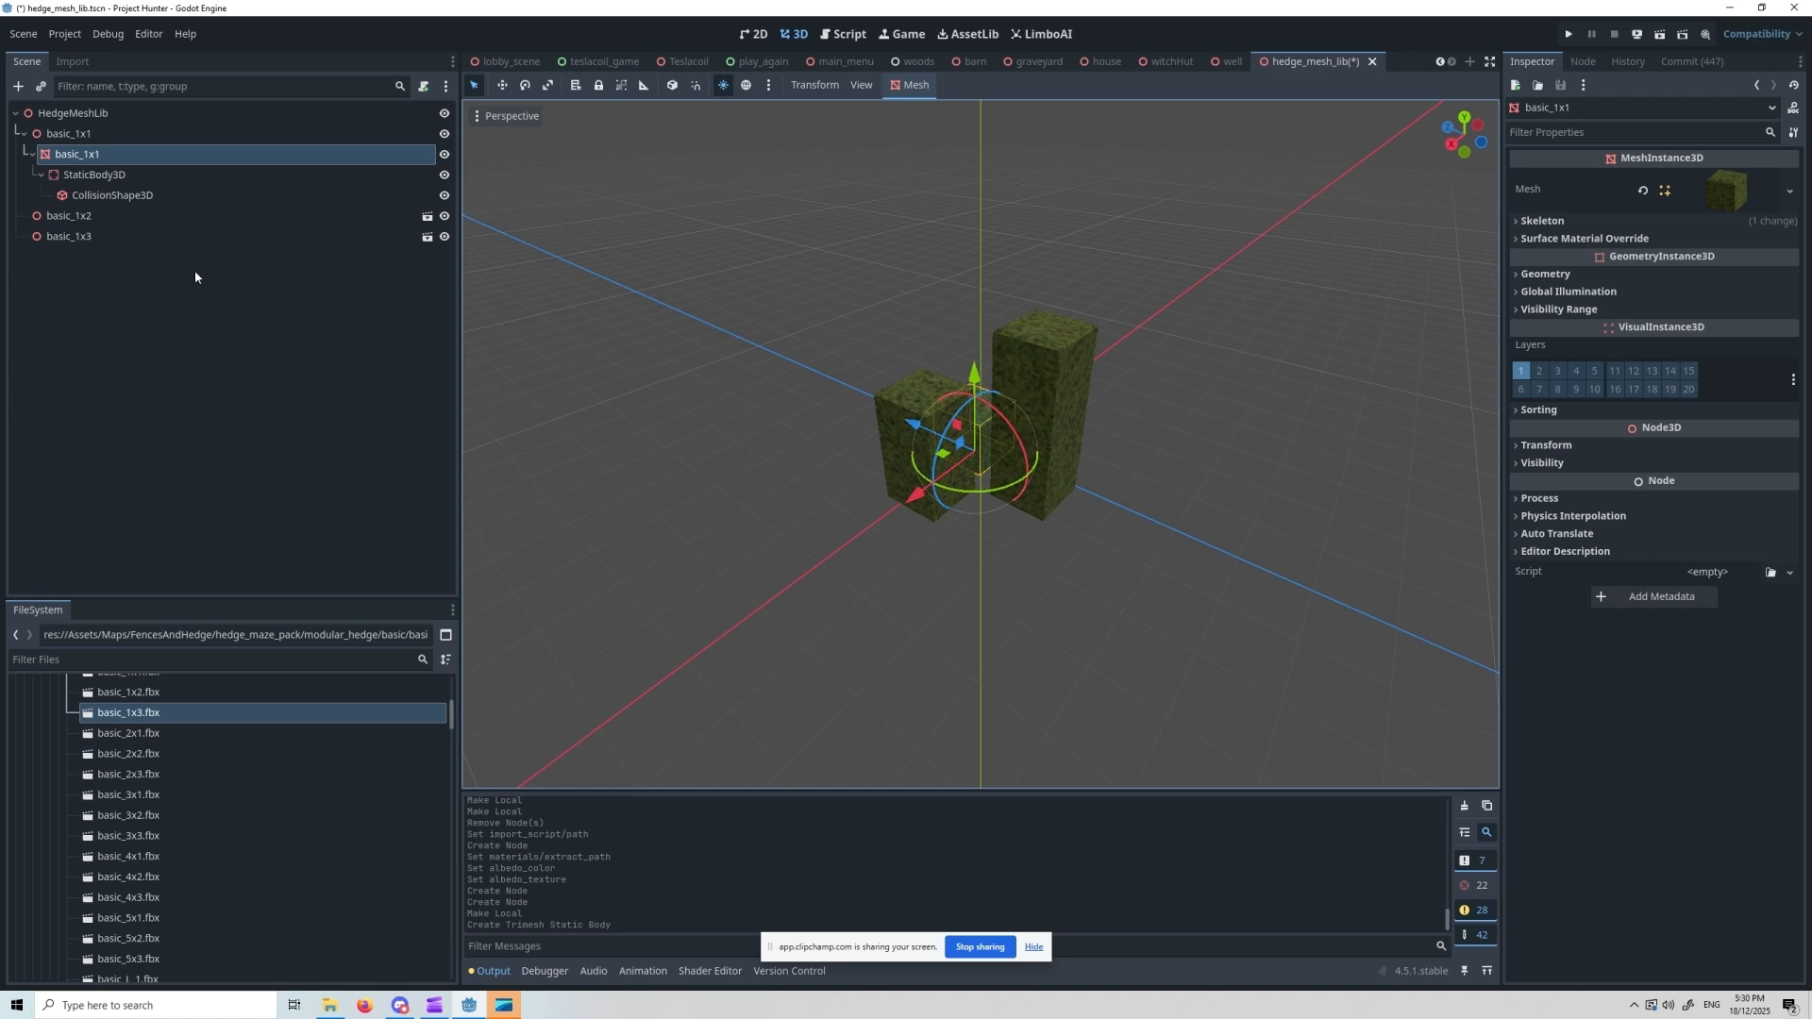
- Undo the static body creation and the local conversion of basic_1x1
key(ctrl+z)
key(ctrl+z)
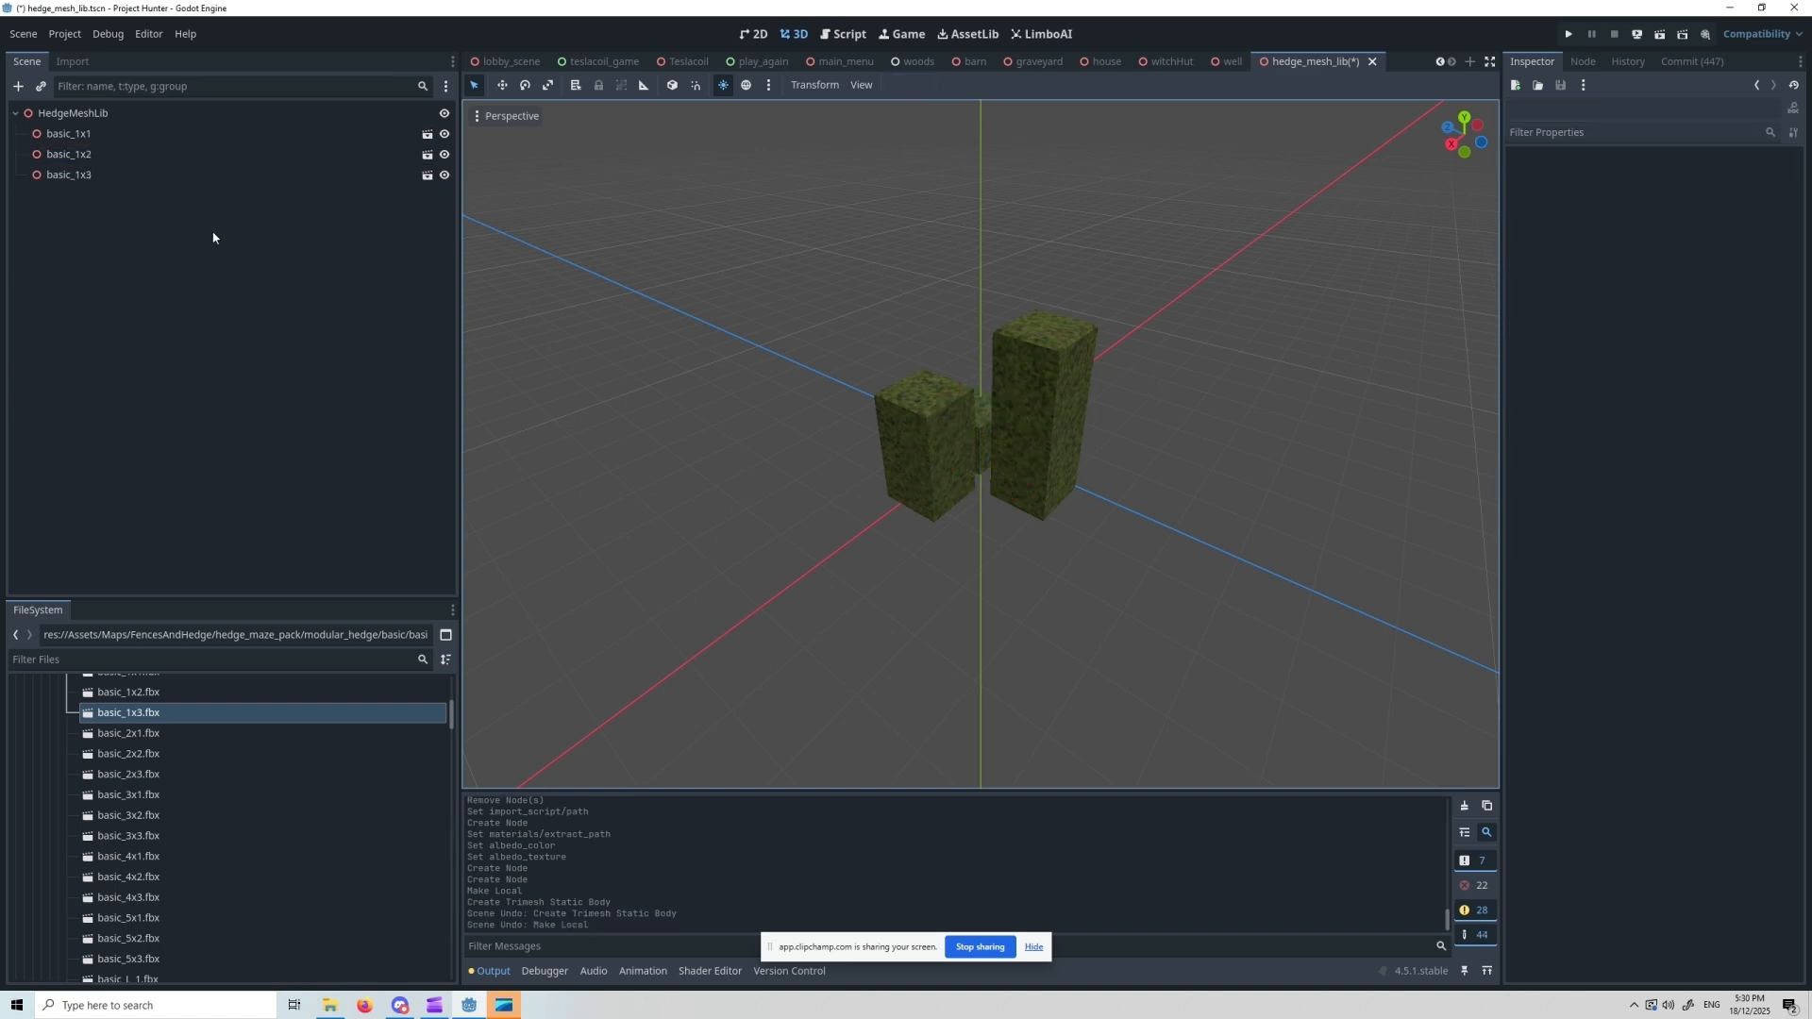
- Delete materials/textures.tres from the project despite its dependencies
scroll(215, 727, up, 3)
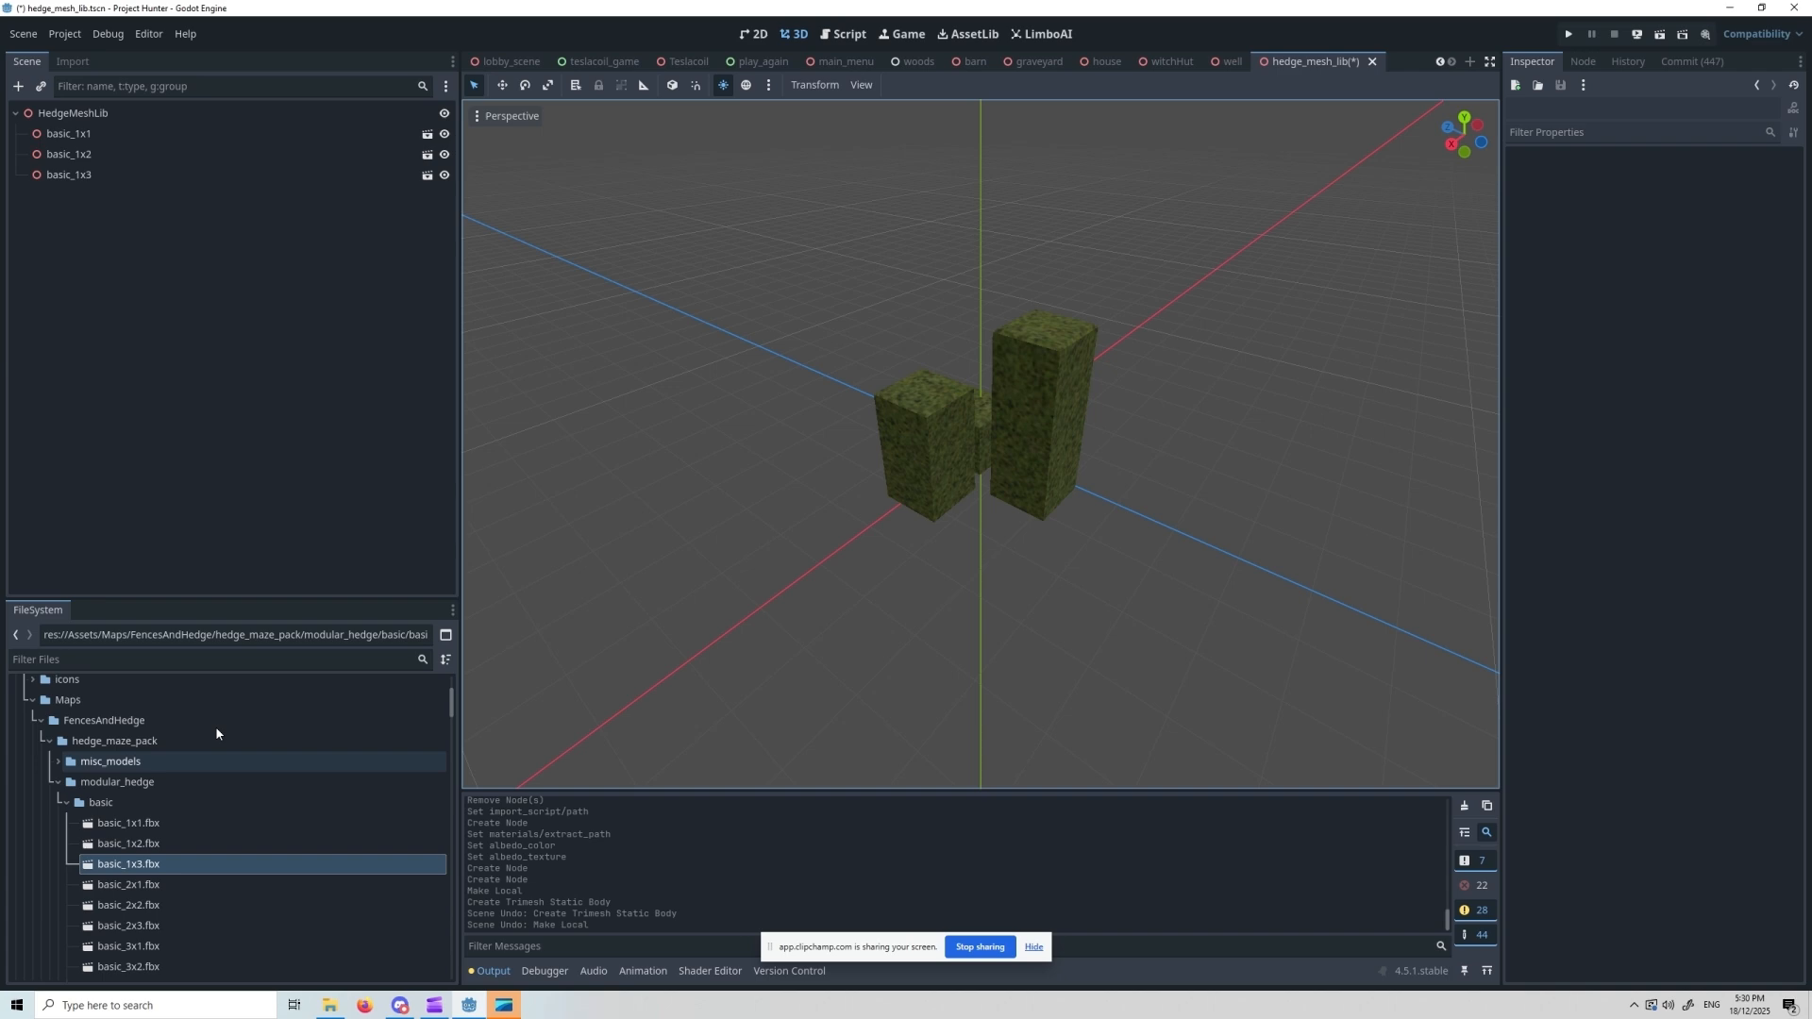
scroll(225, 793, down, 12)
scroll(229, 798, up, 15)
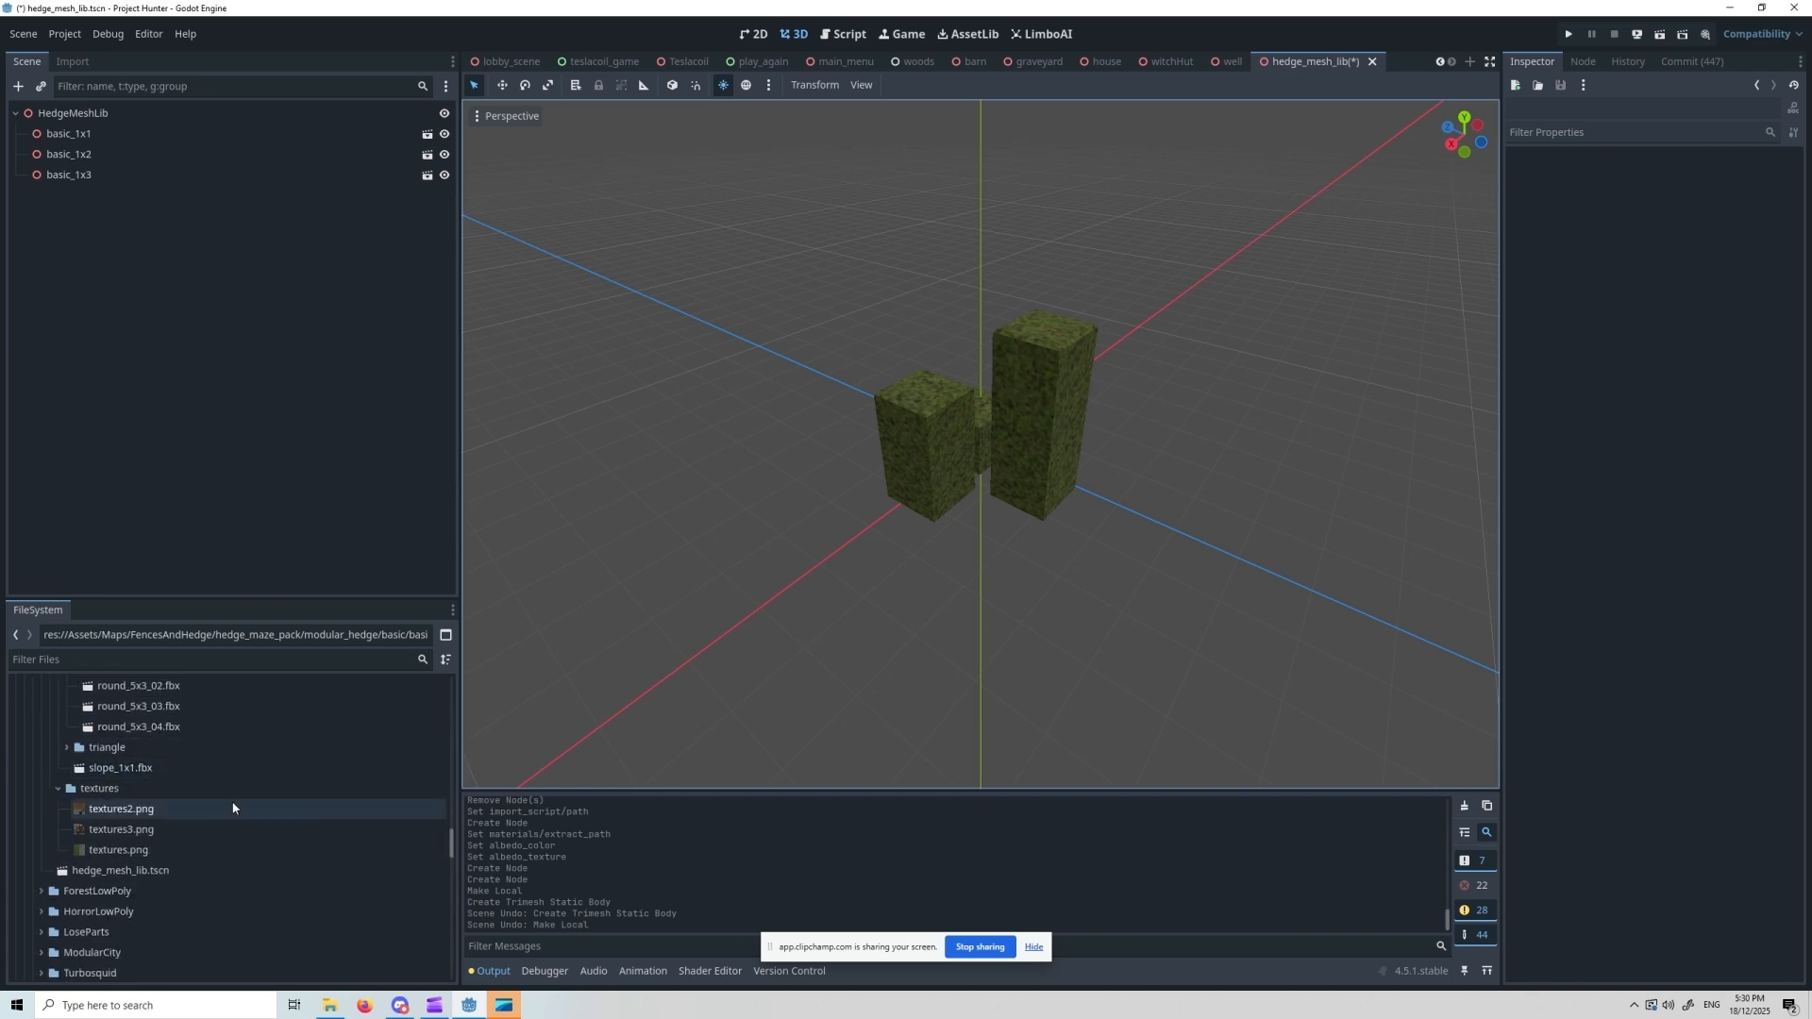
right_click(86, 903)
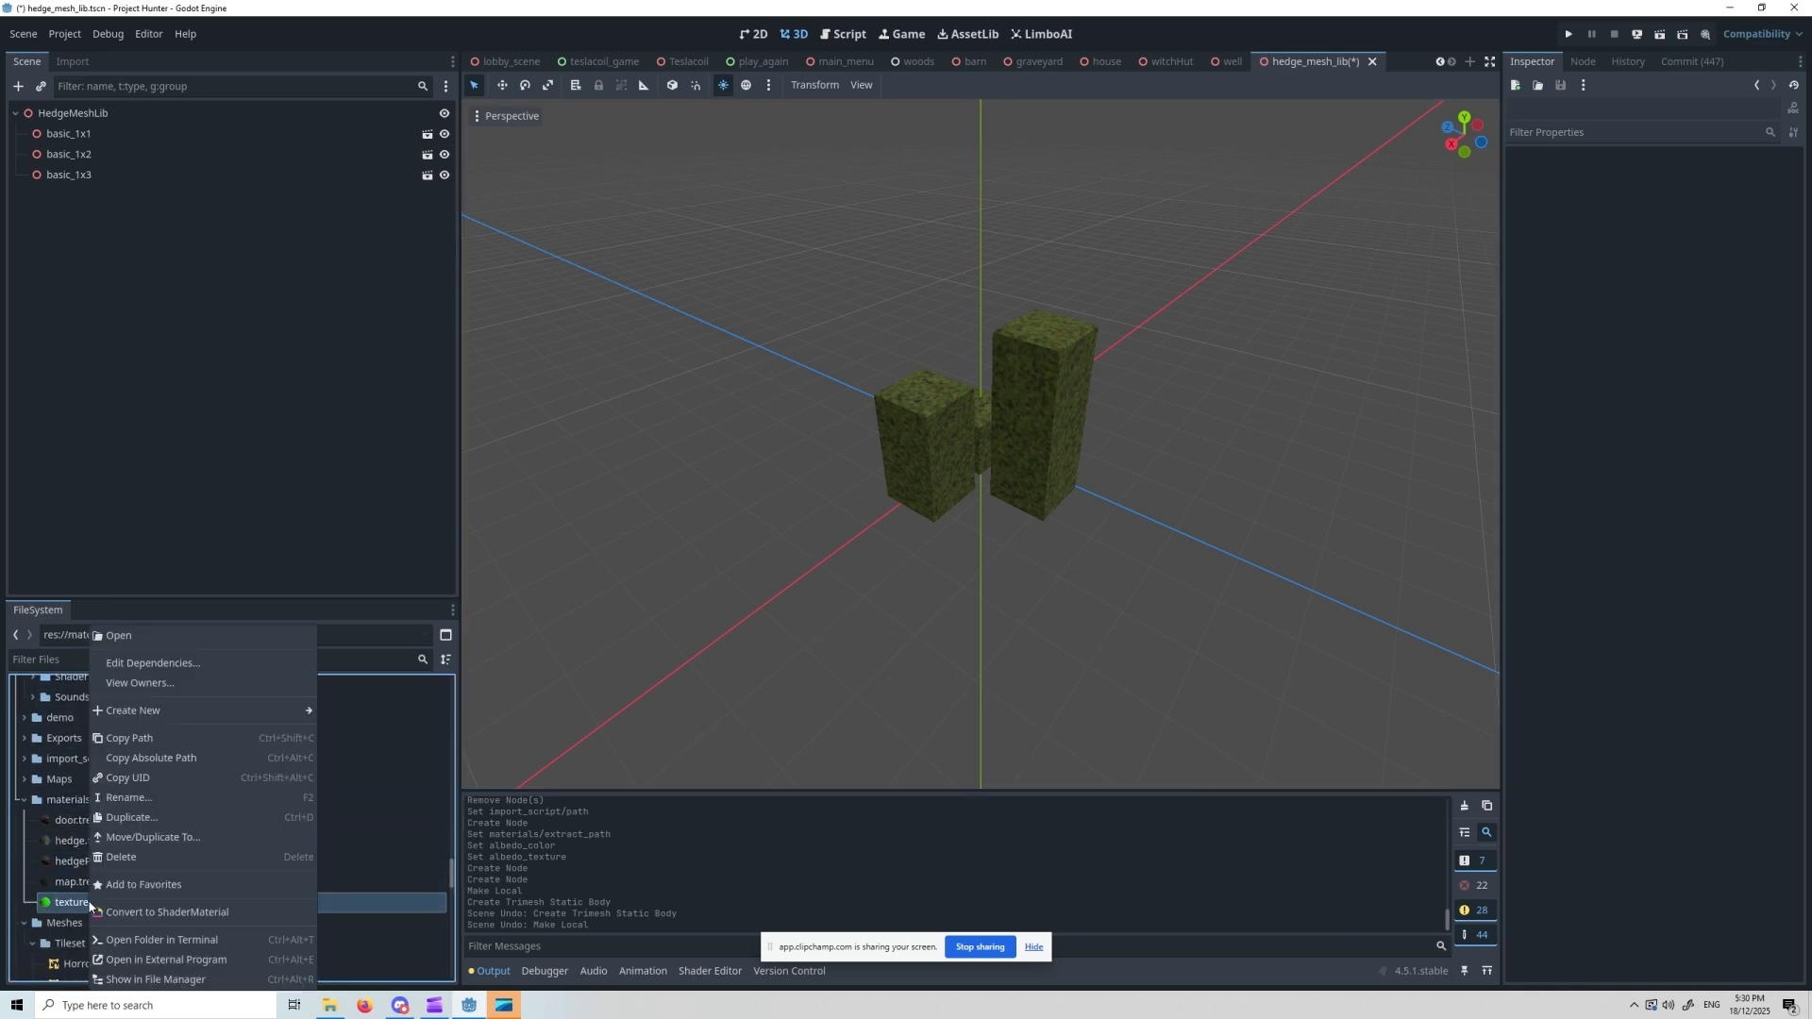
click(135, 861)
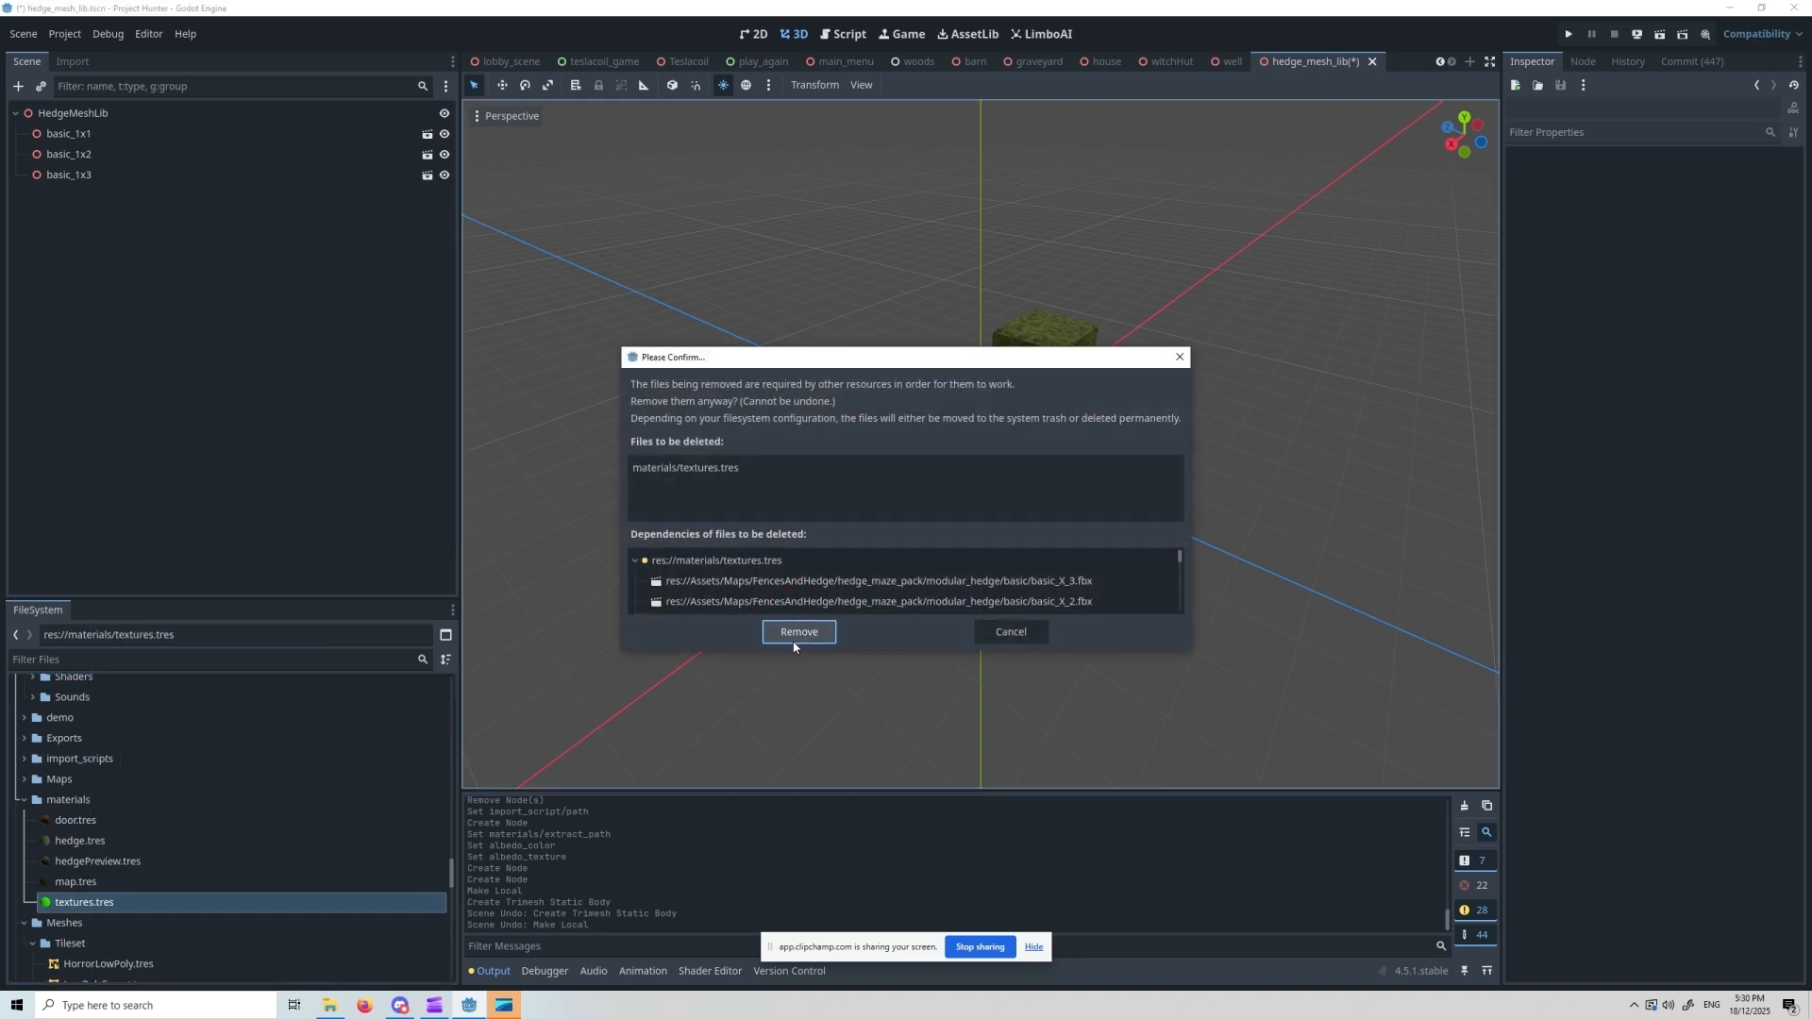
click(797, 632)
- Reimport all models from basic_1x1.fbx to basic_X_3.fbx with fbx_importer.gd from res://import_scripts as their import script
scroll(317, 853, up, 10)
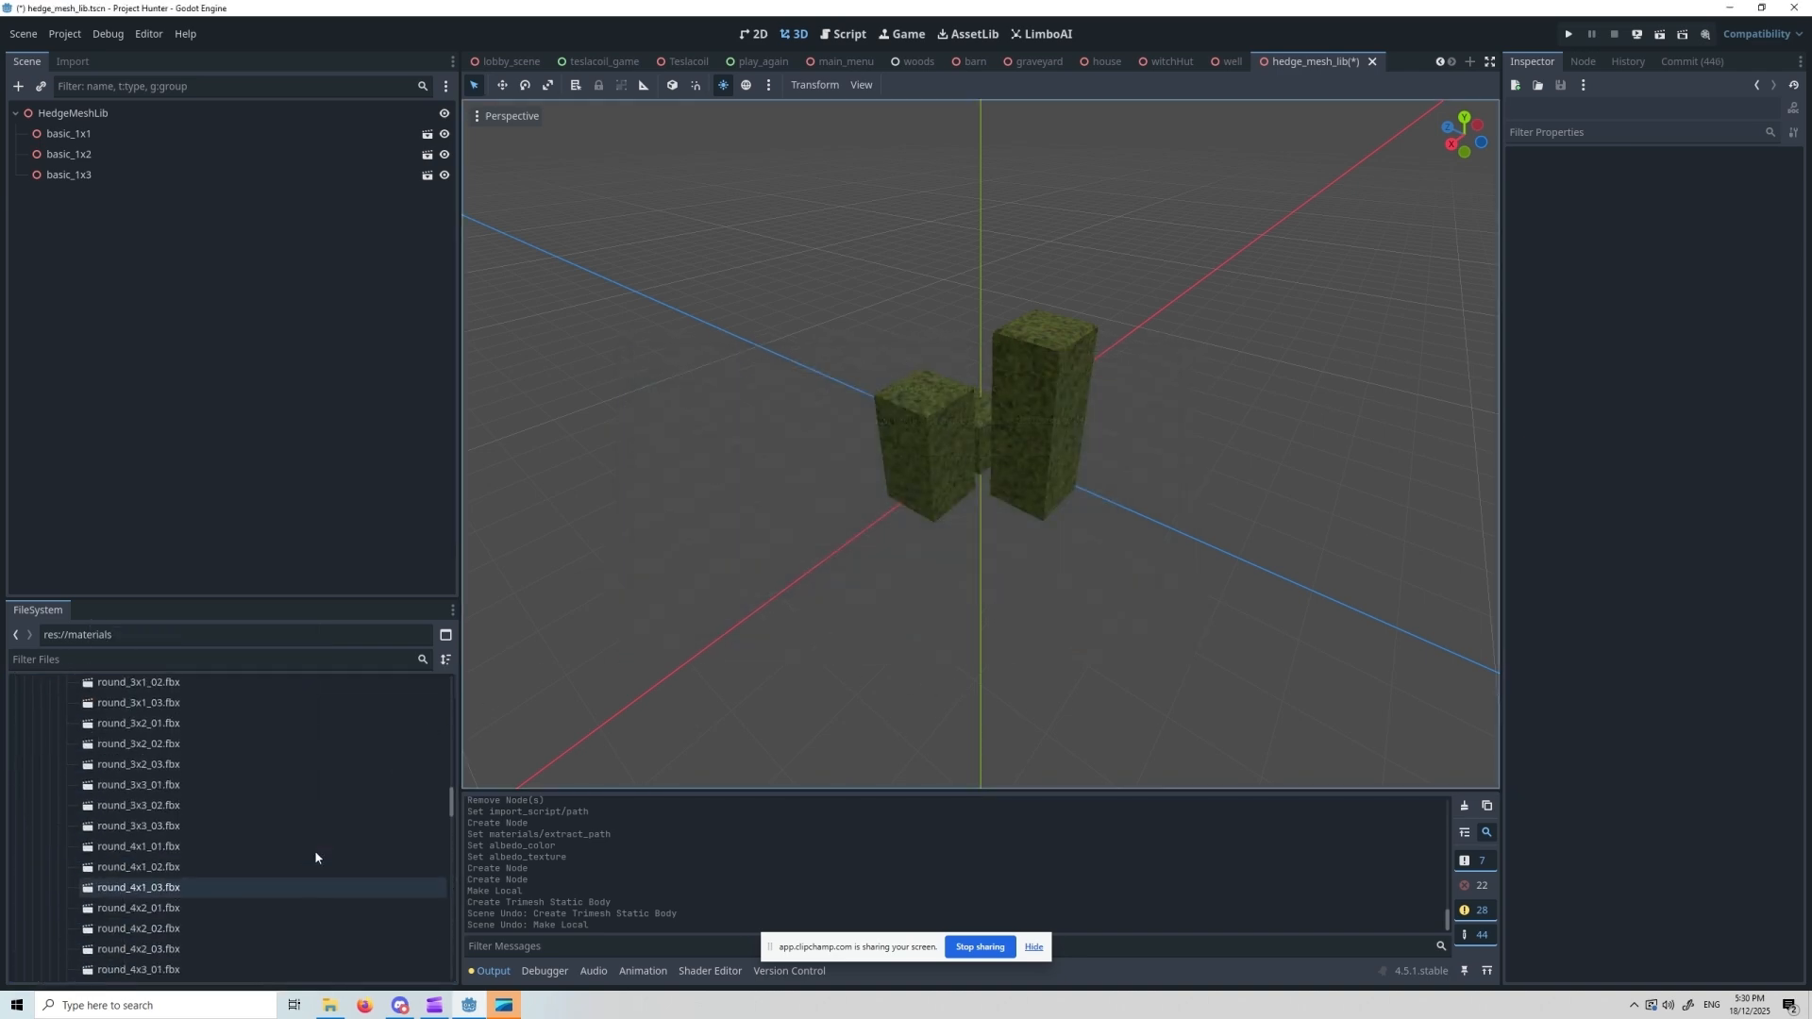
click(314, 855)
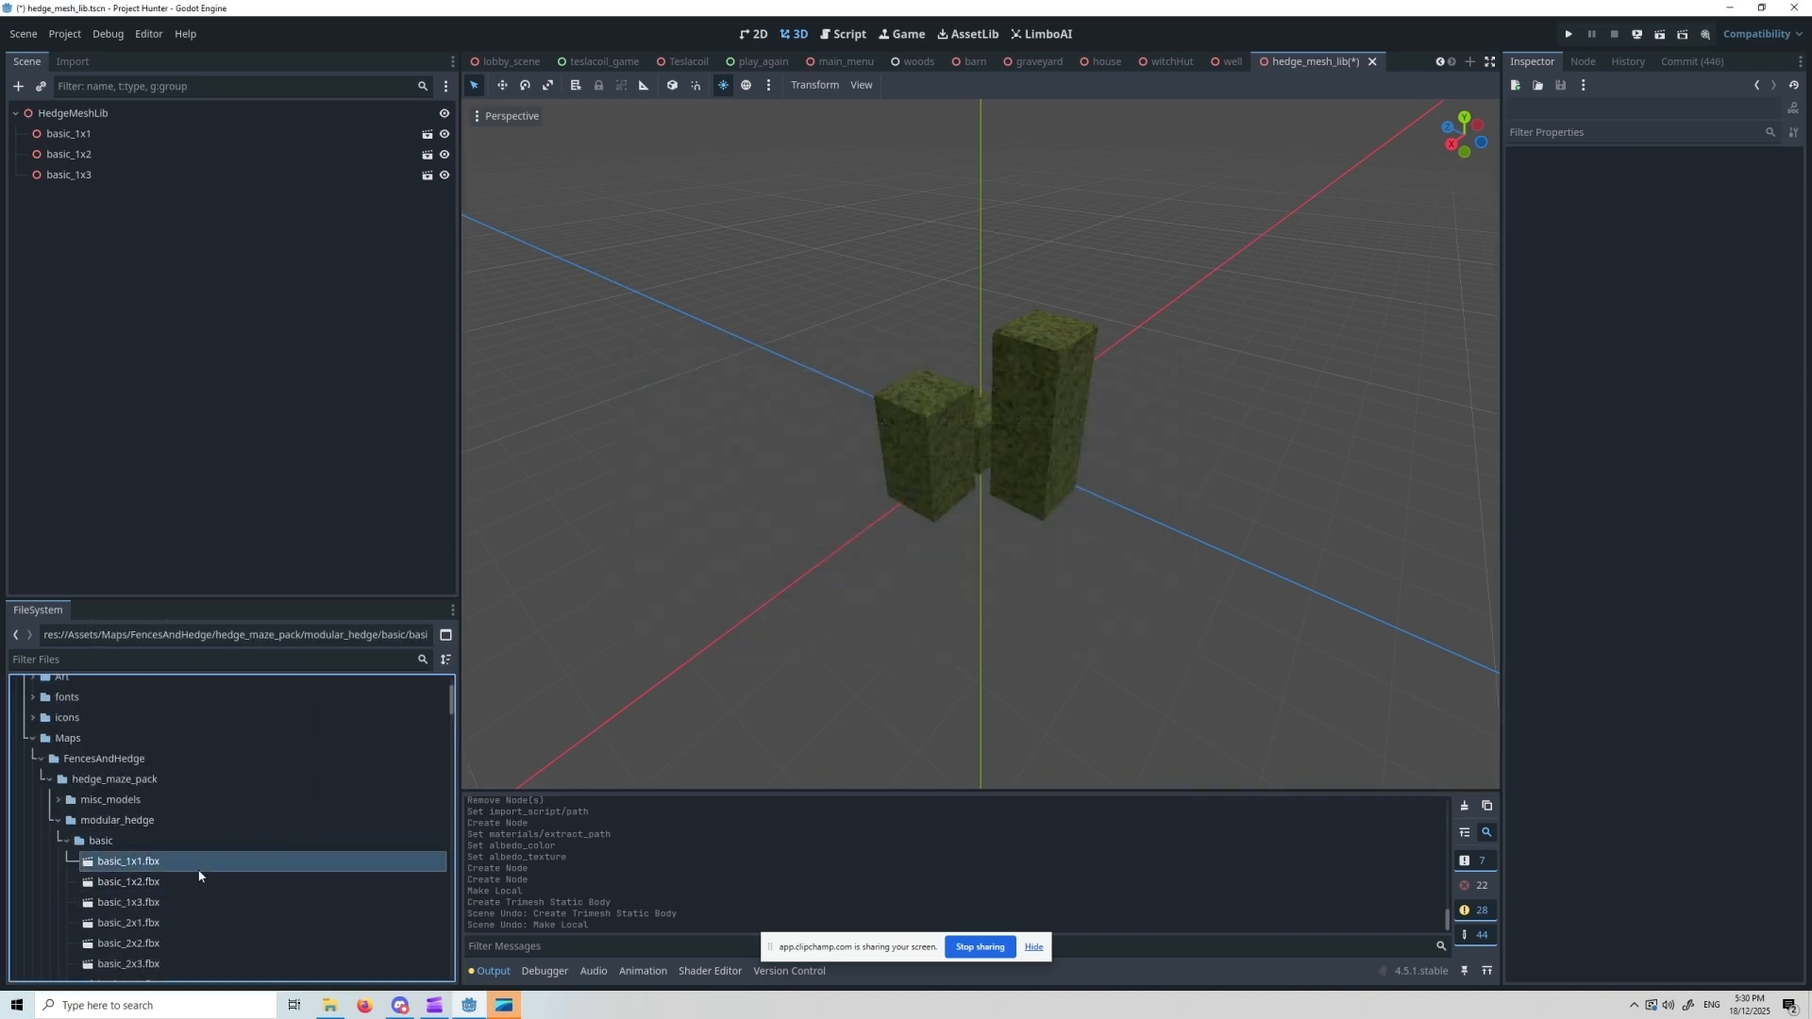
scroll(201, 891, down, 6)
shift+click(163, 840)
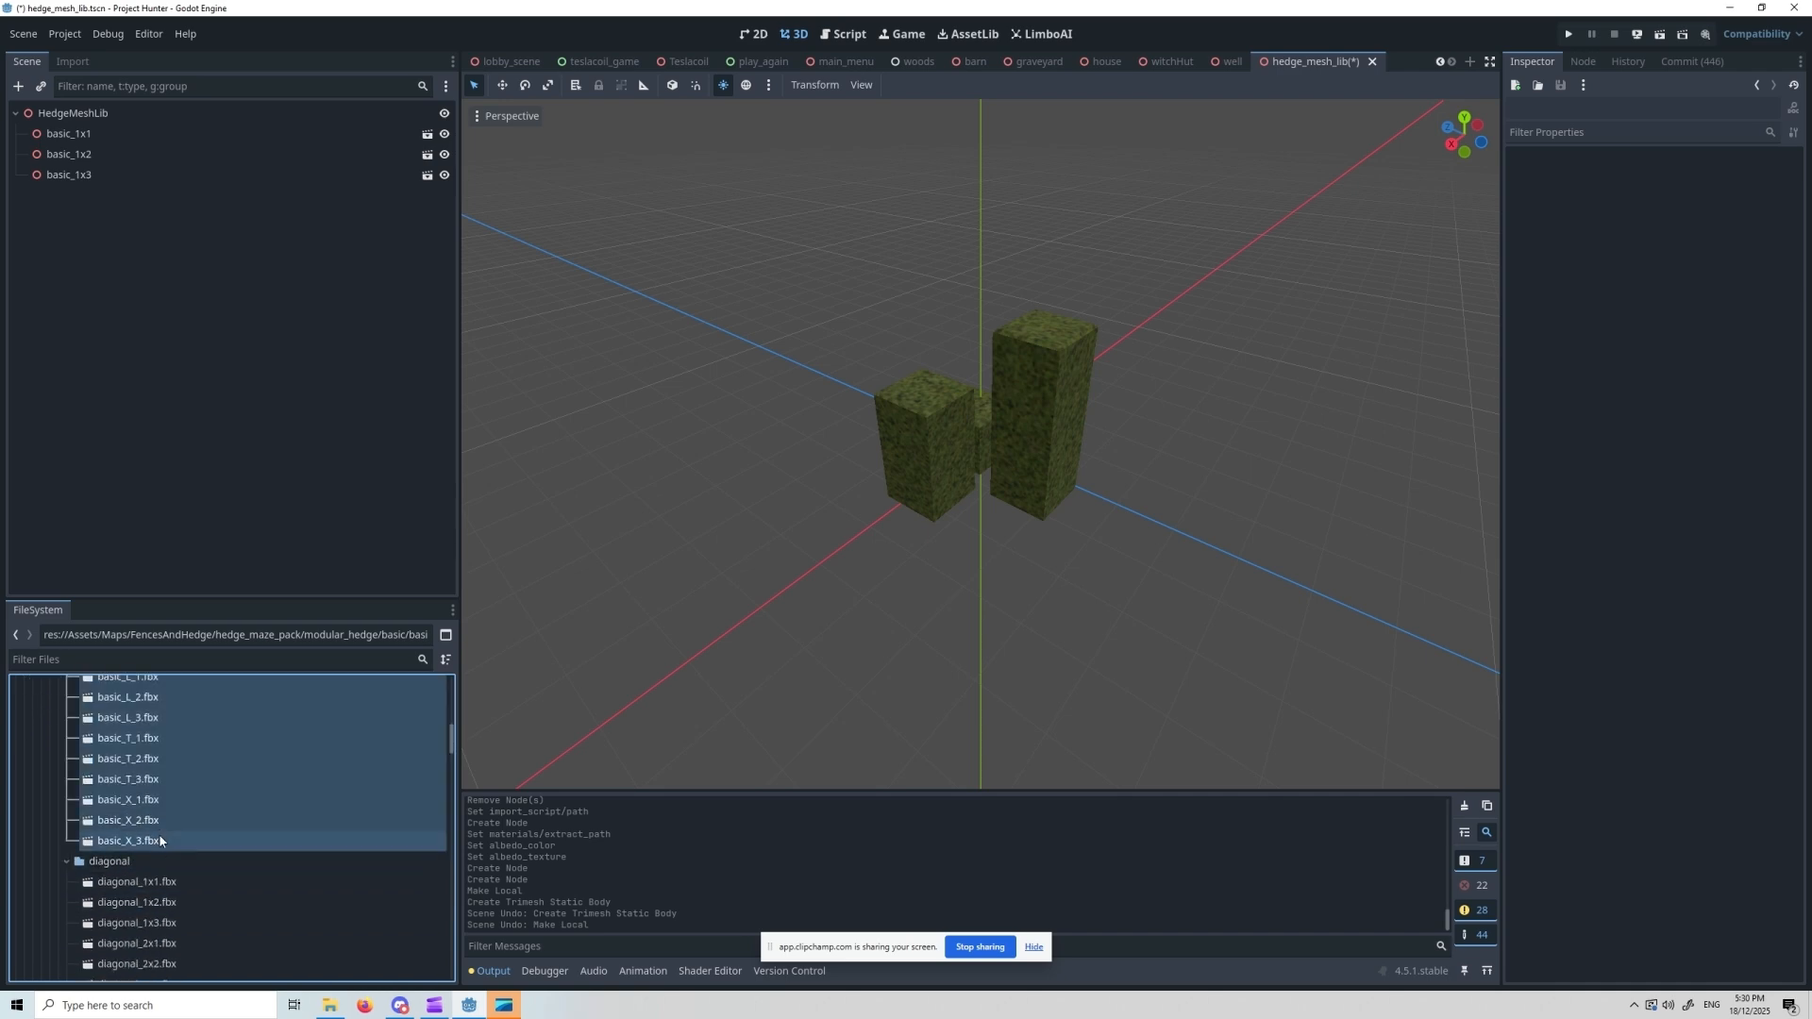
click(79, 66)
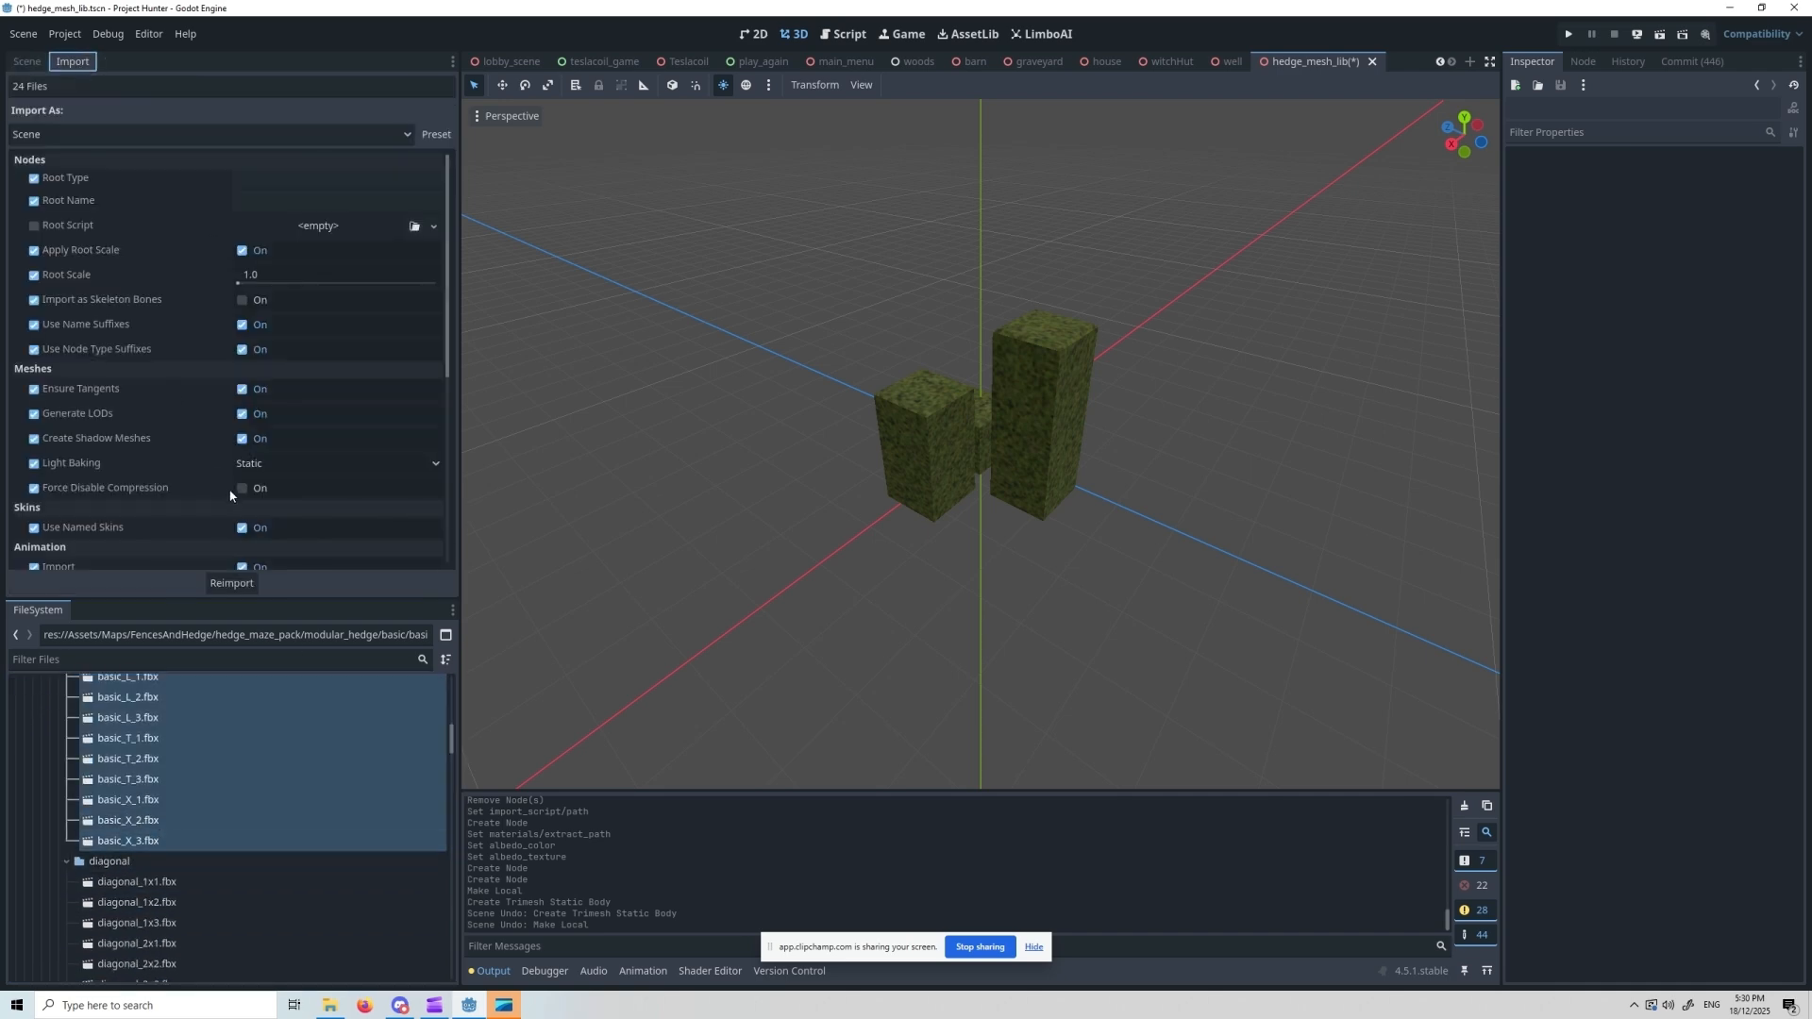
scroll(231, 495, down, 5)
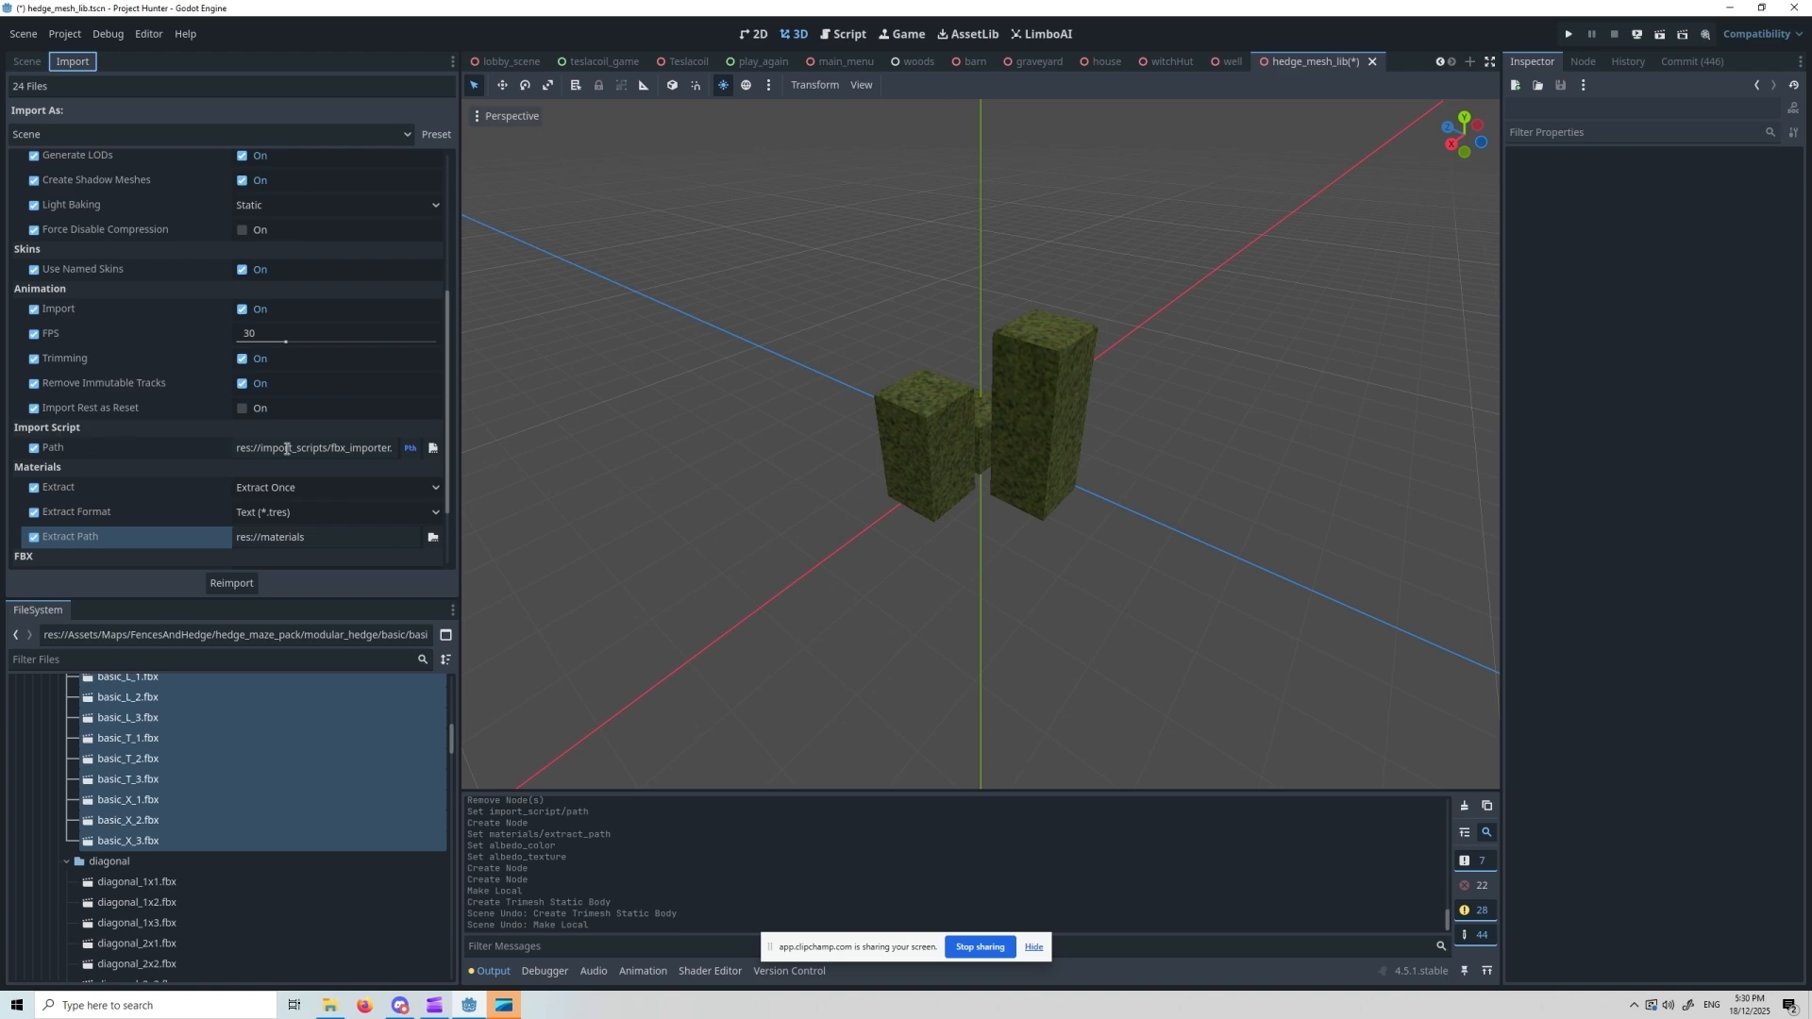
click(433, 447)
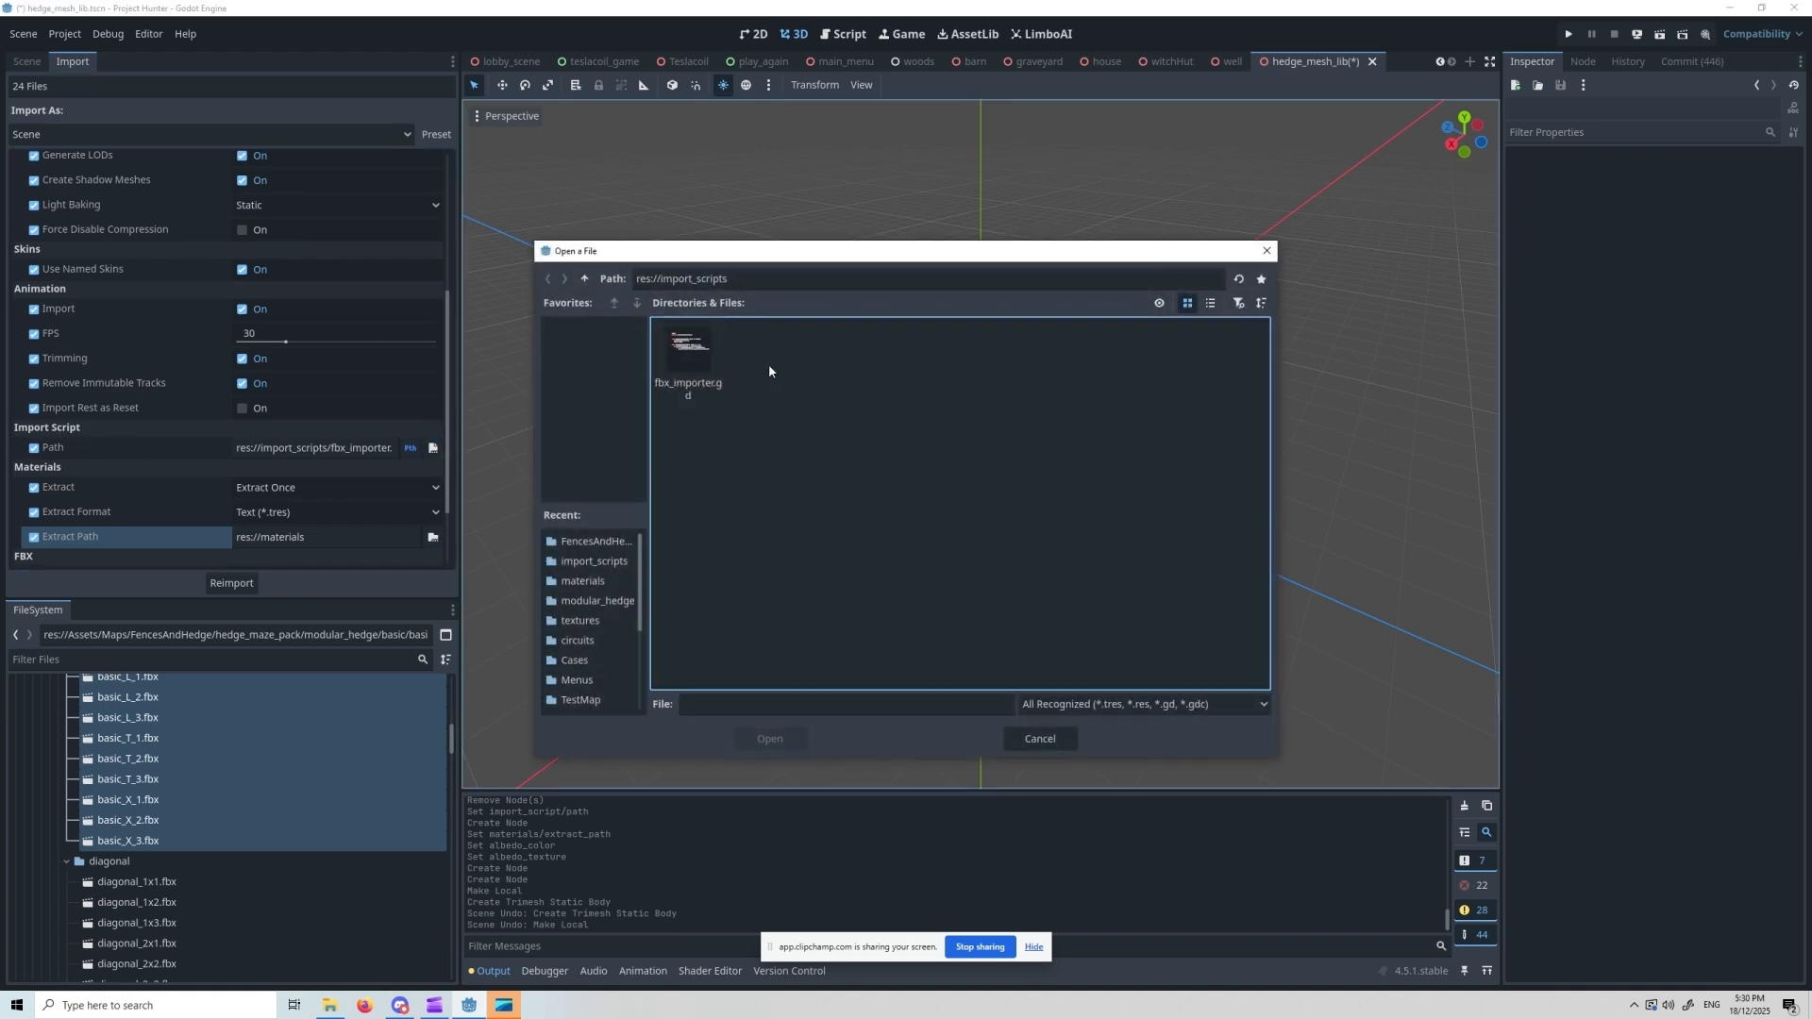
click(698, 369)
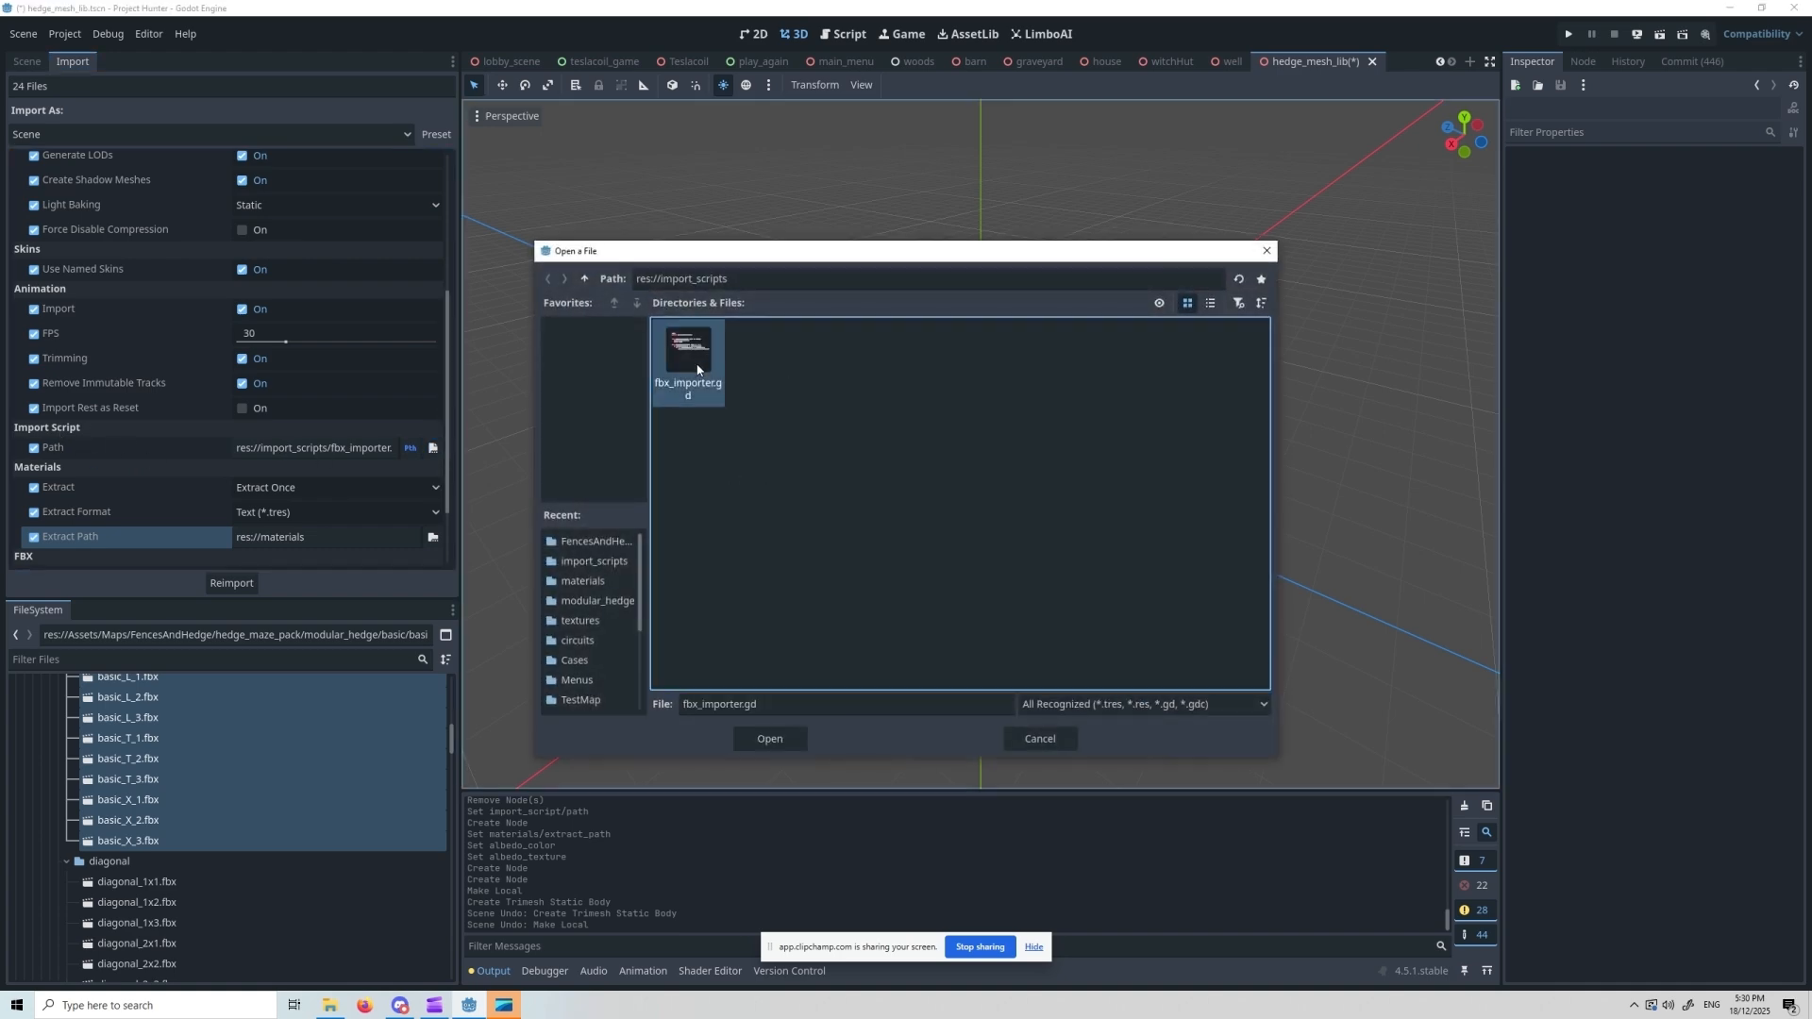
click(770, 739)
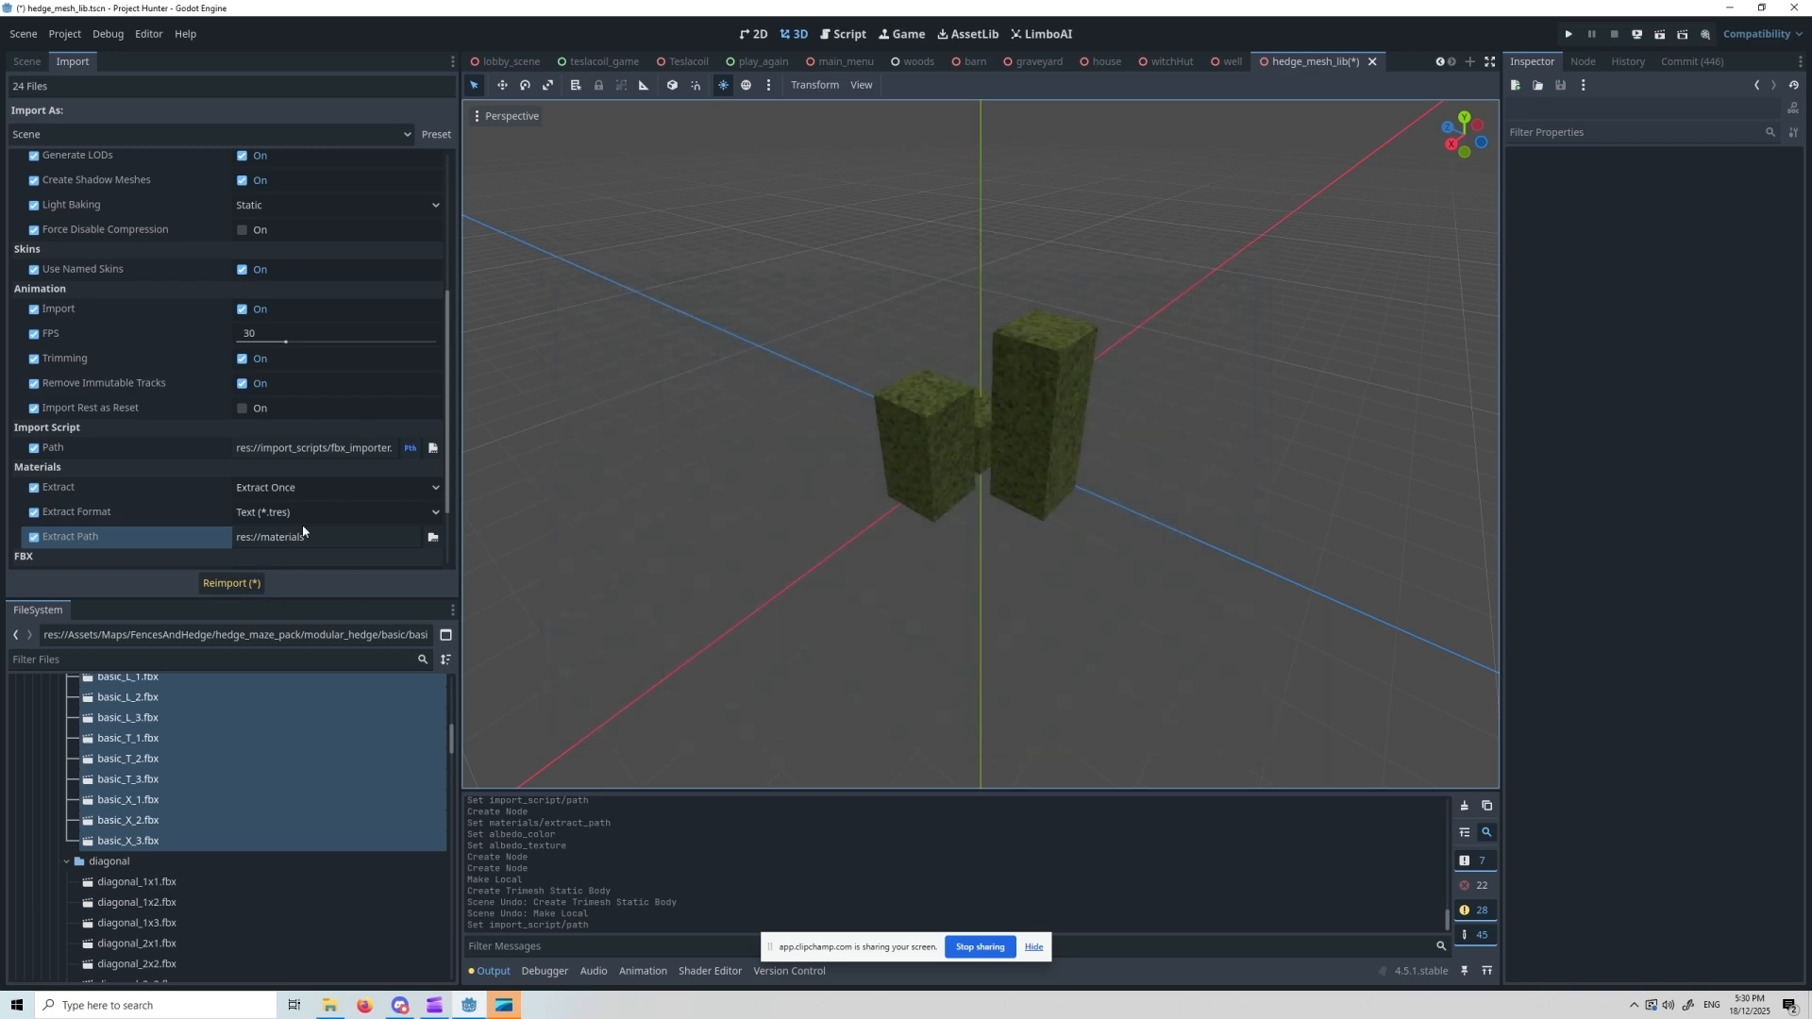
click(232, 583)
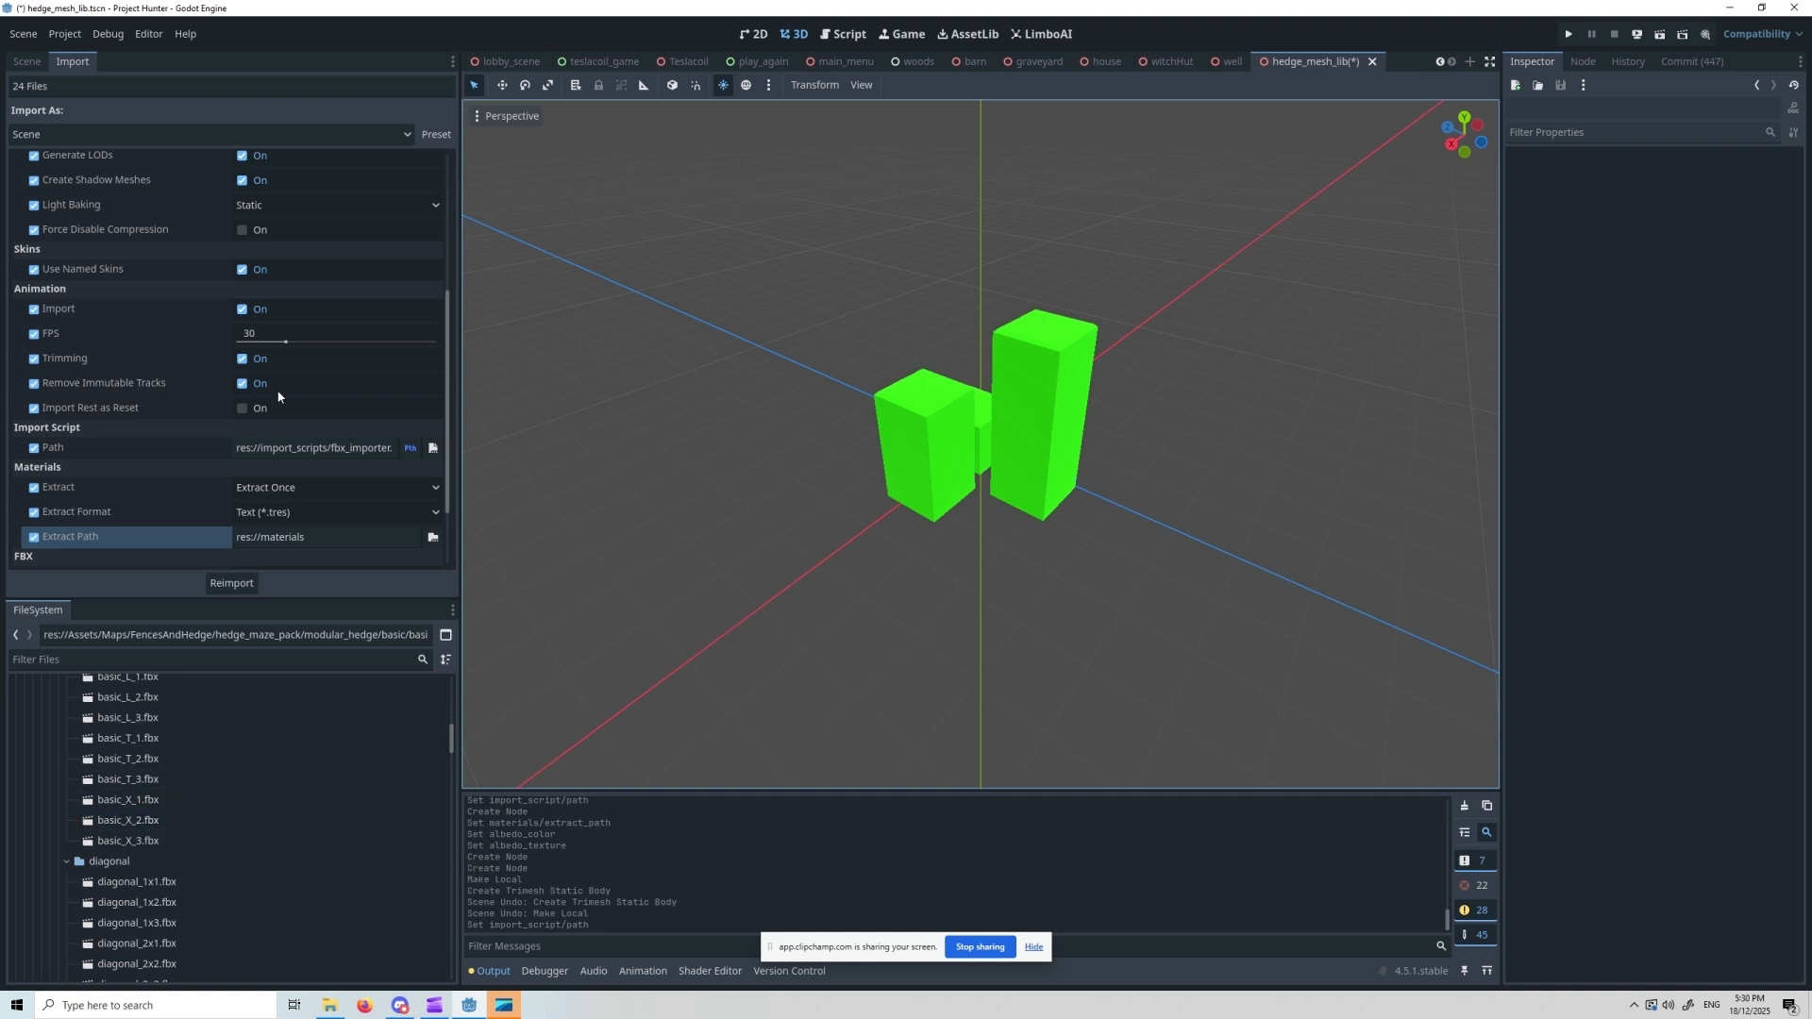
- Add the basic_X_3.fbx model to the scene, away from the existing hedge blocks
click(36, 64)
drag(128, 841, 755, 473)
middle_drag(755, 474, 869, 485)
scroll(869, 485, down, 4)
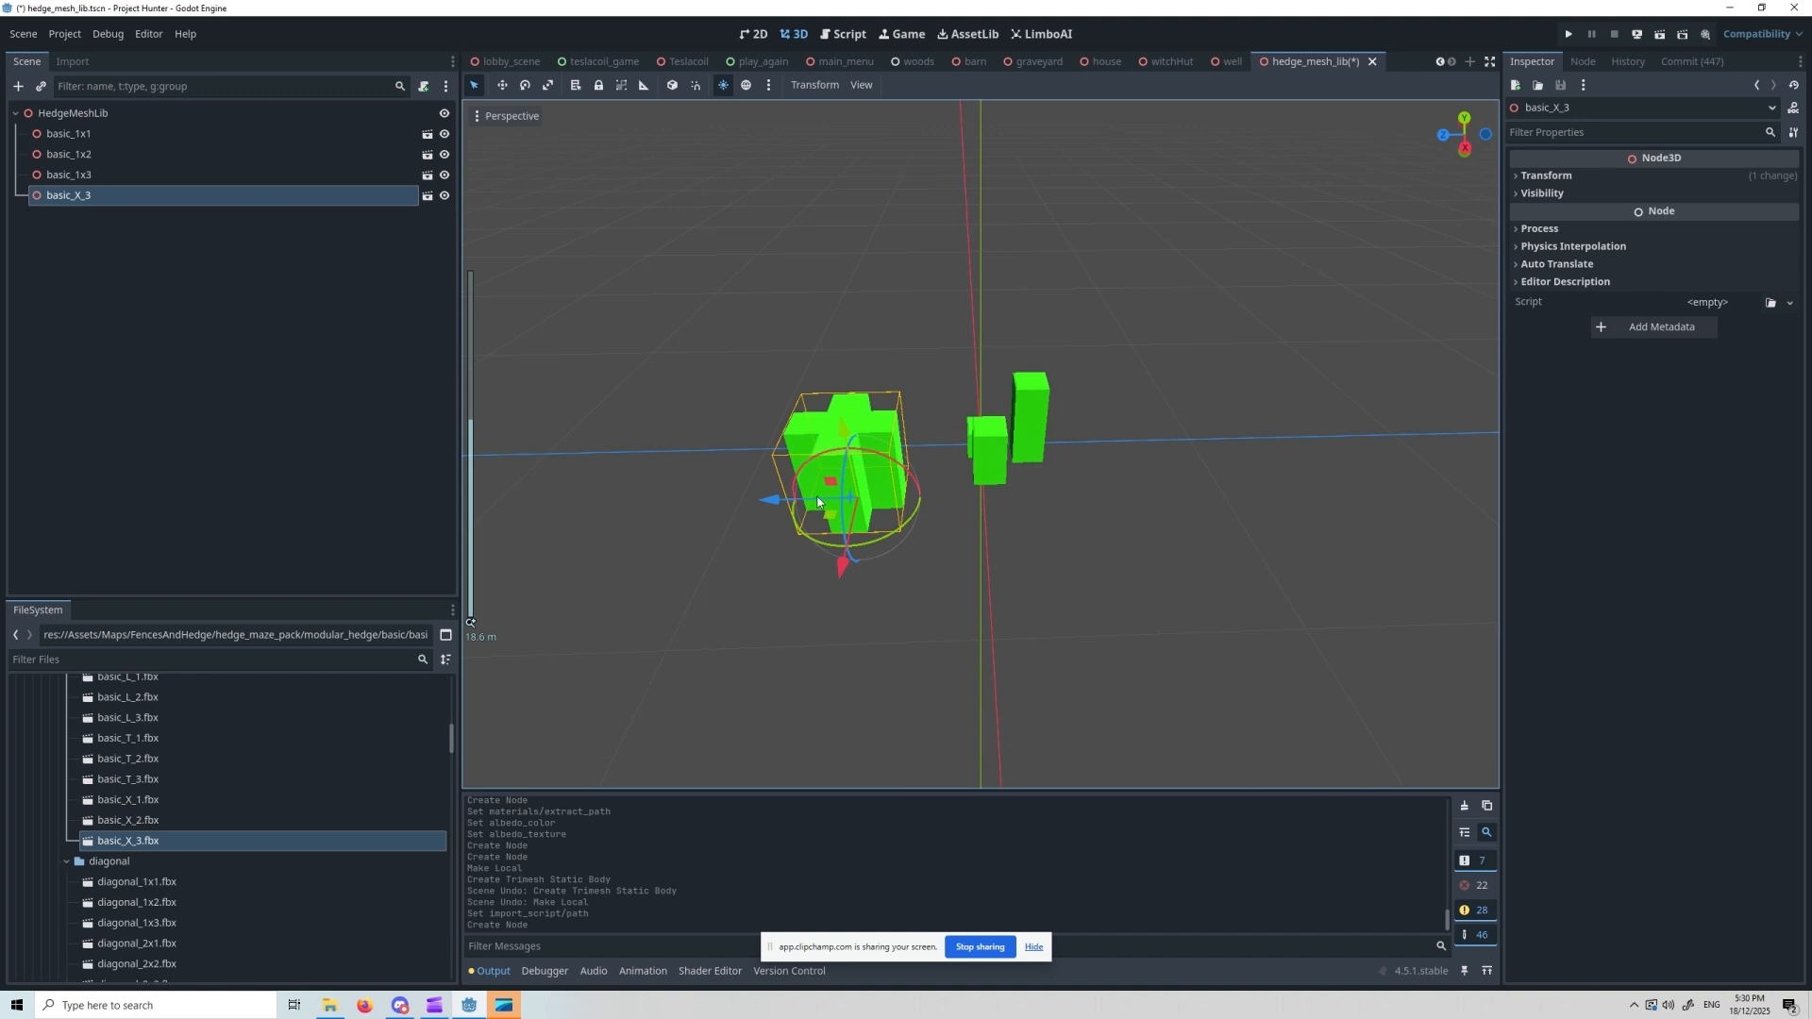
- Make the basic_X_3 instance local and inspect its basic_X_3_col body and CollisionShape3D
right_click(75, 196)
click(104, 243)
right_click(88, 195)
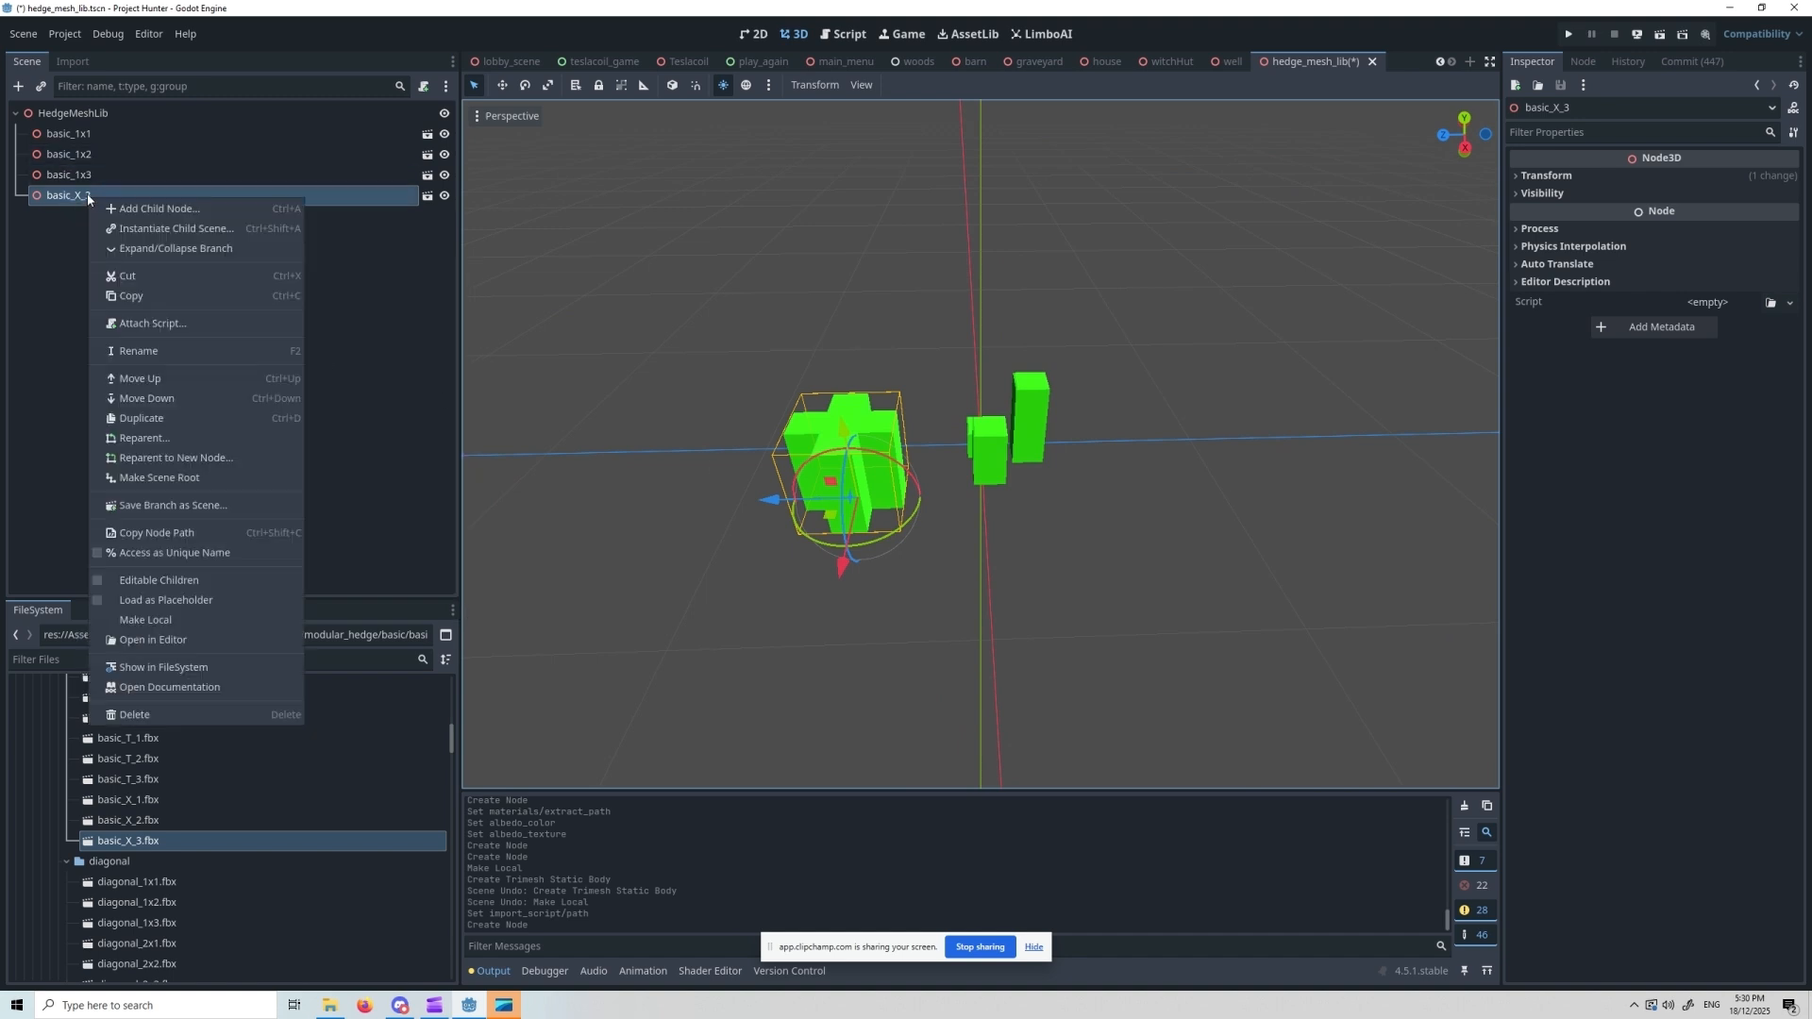
click(169, 620)
click(132, 257)
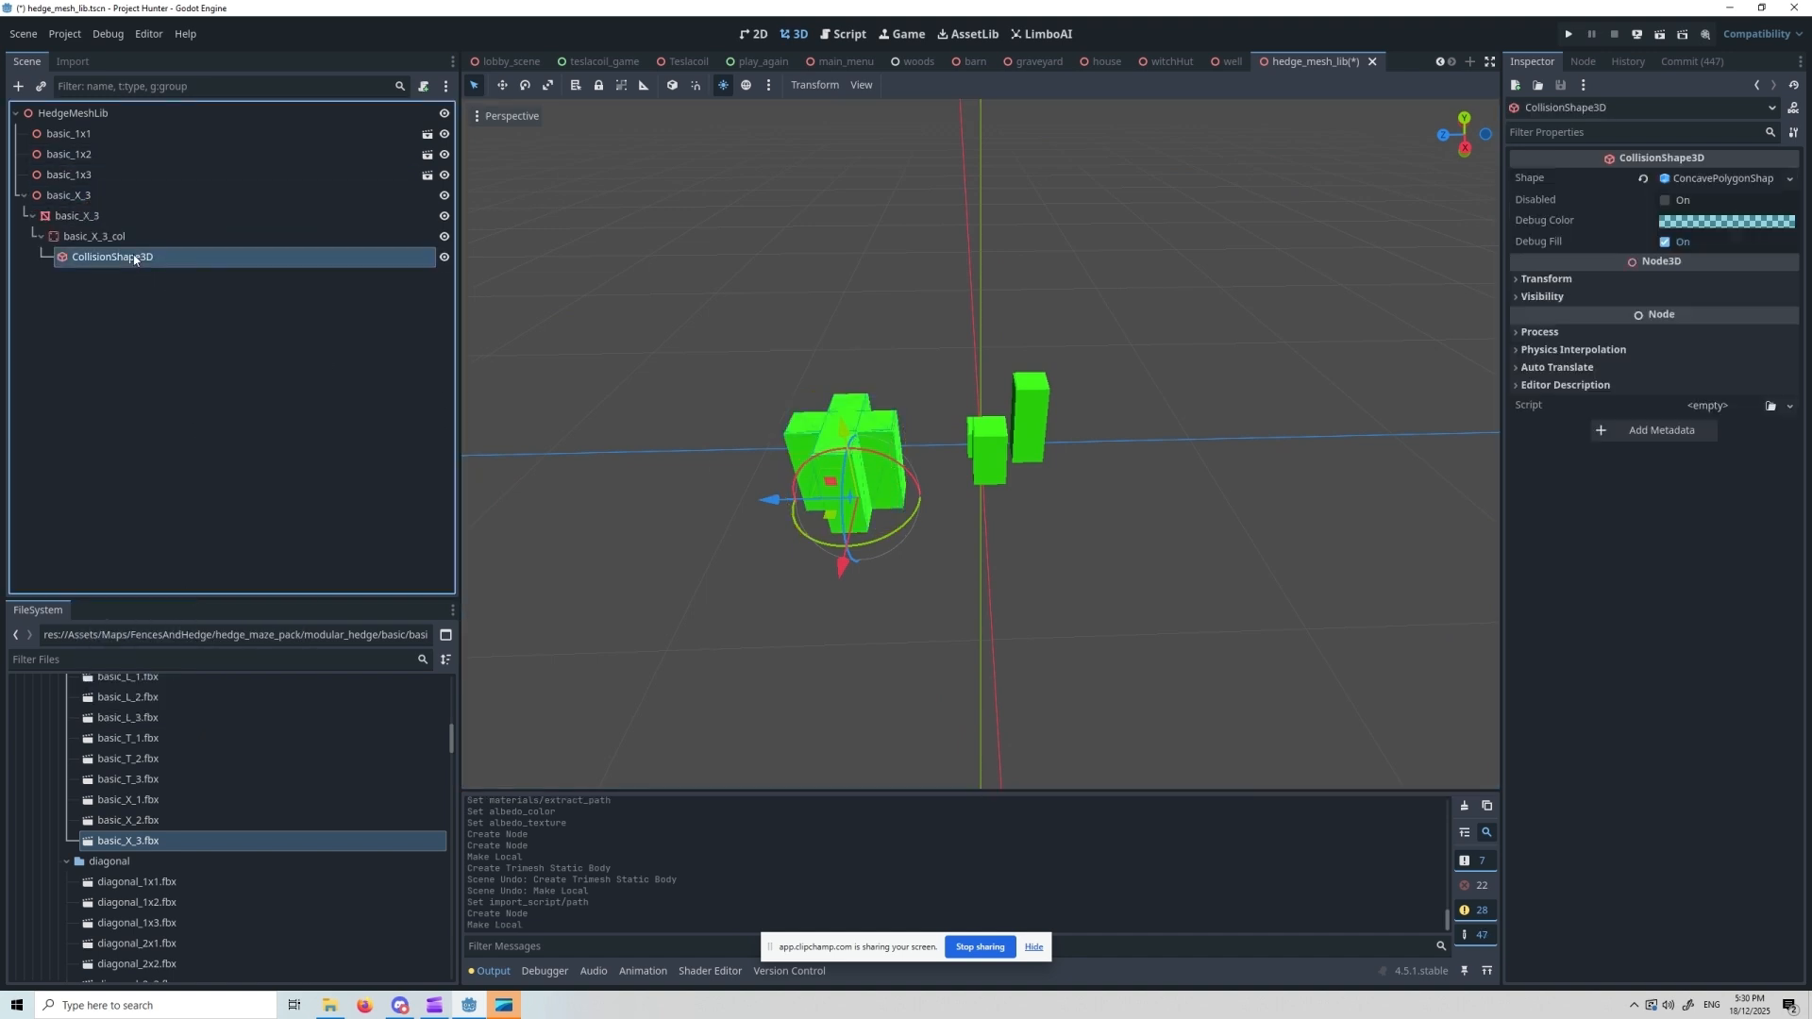
click(131, 243)
click(132, 257)
click(131, 238)
click(135, 259)
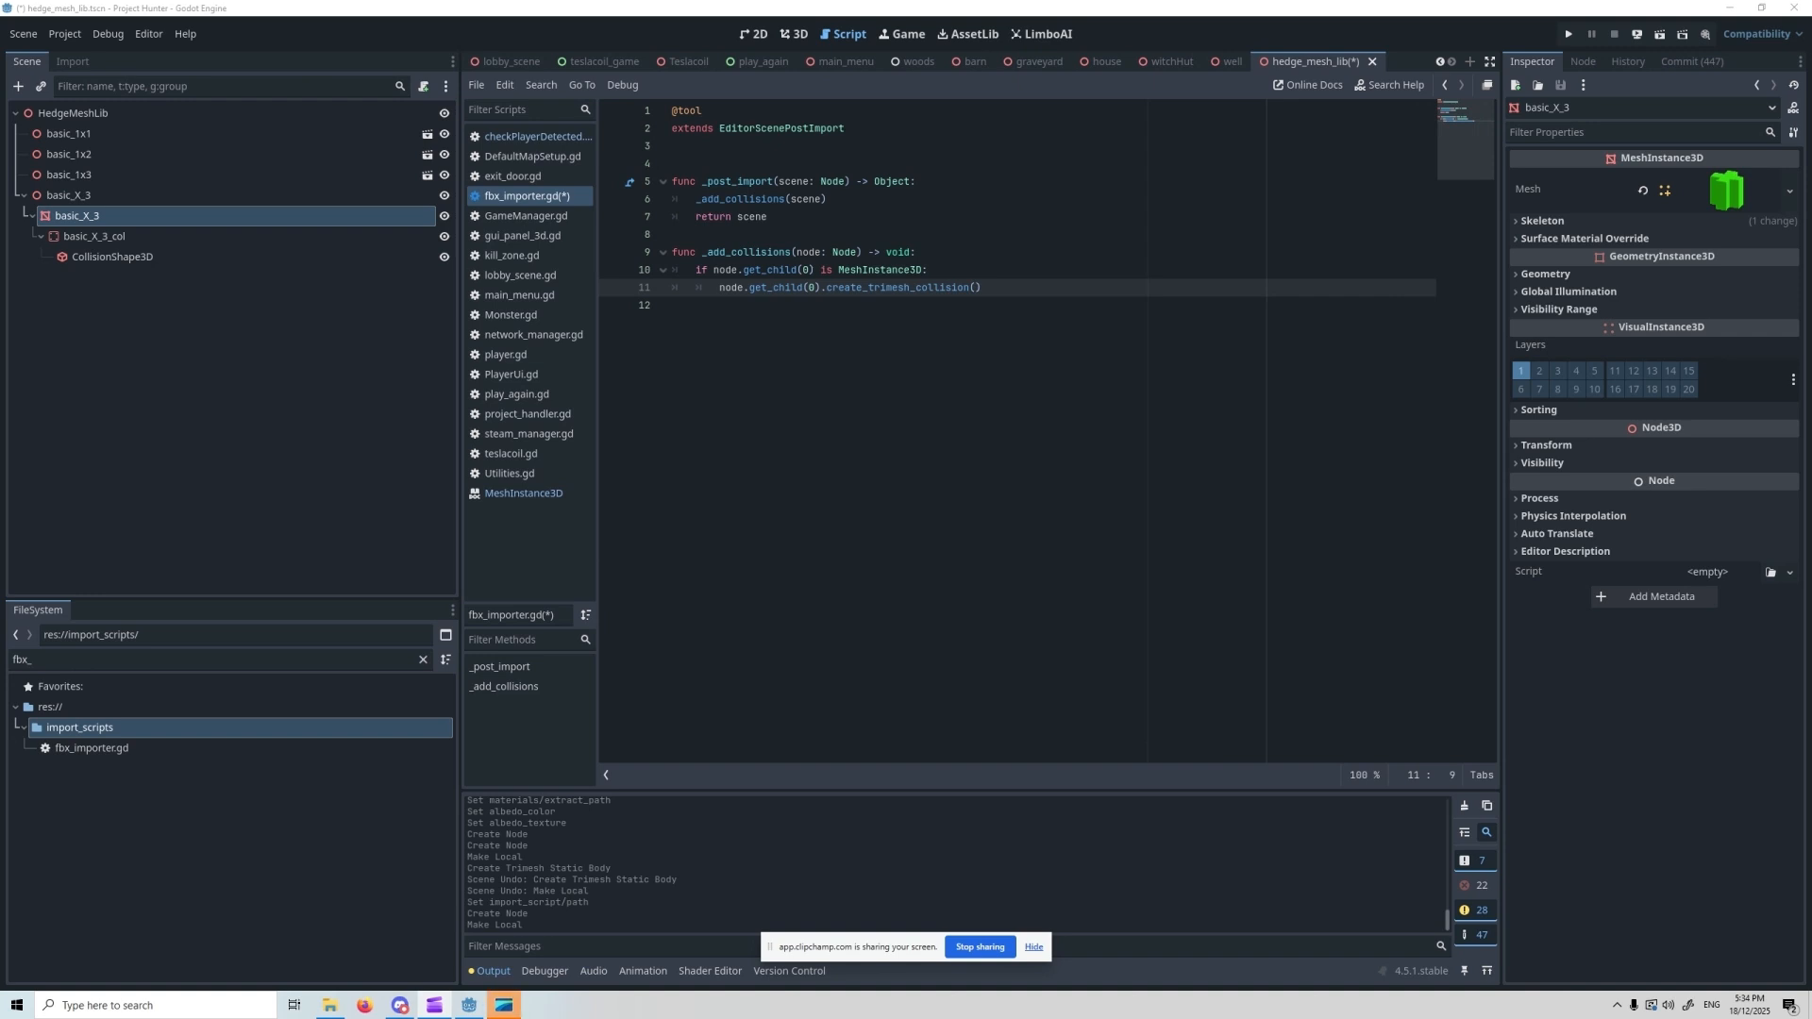
- Set up a new GDScript in import_scripts inheriting EditorScenePostImport, and cancel without creating it
right_click(102, 724)
mouse_move(285, 693)
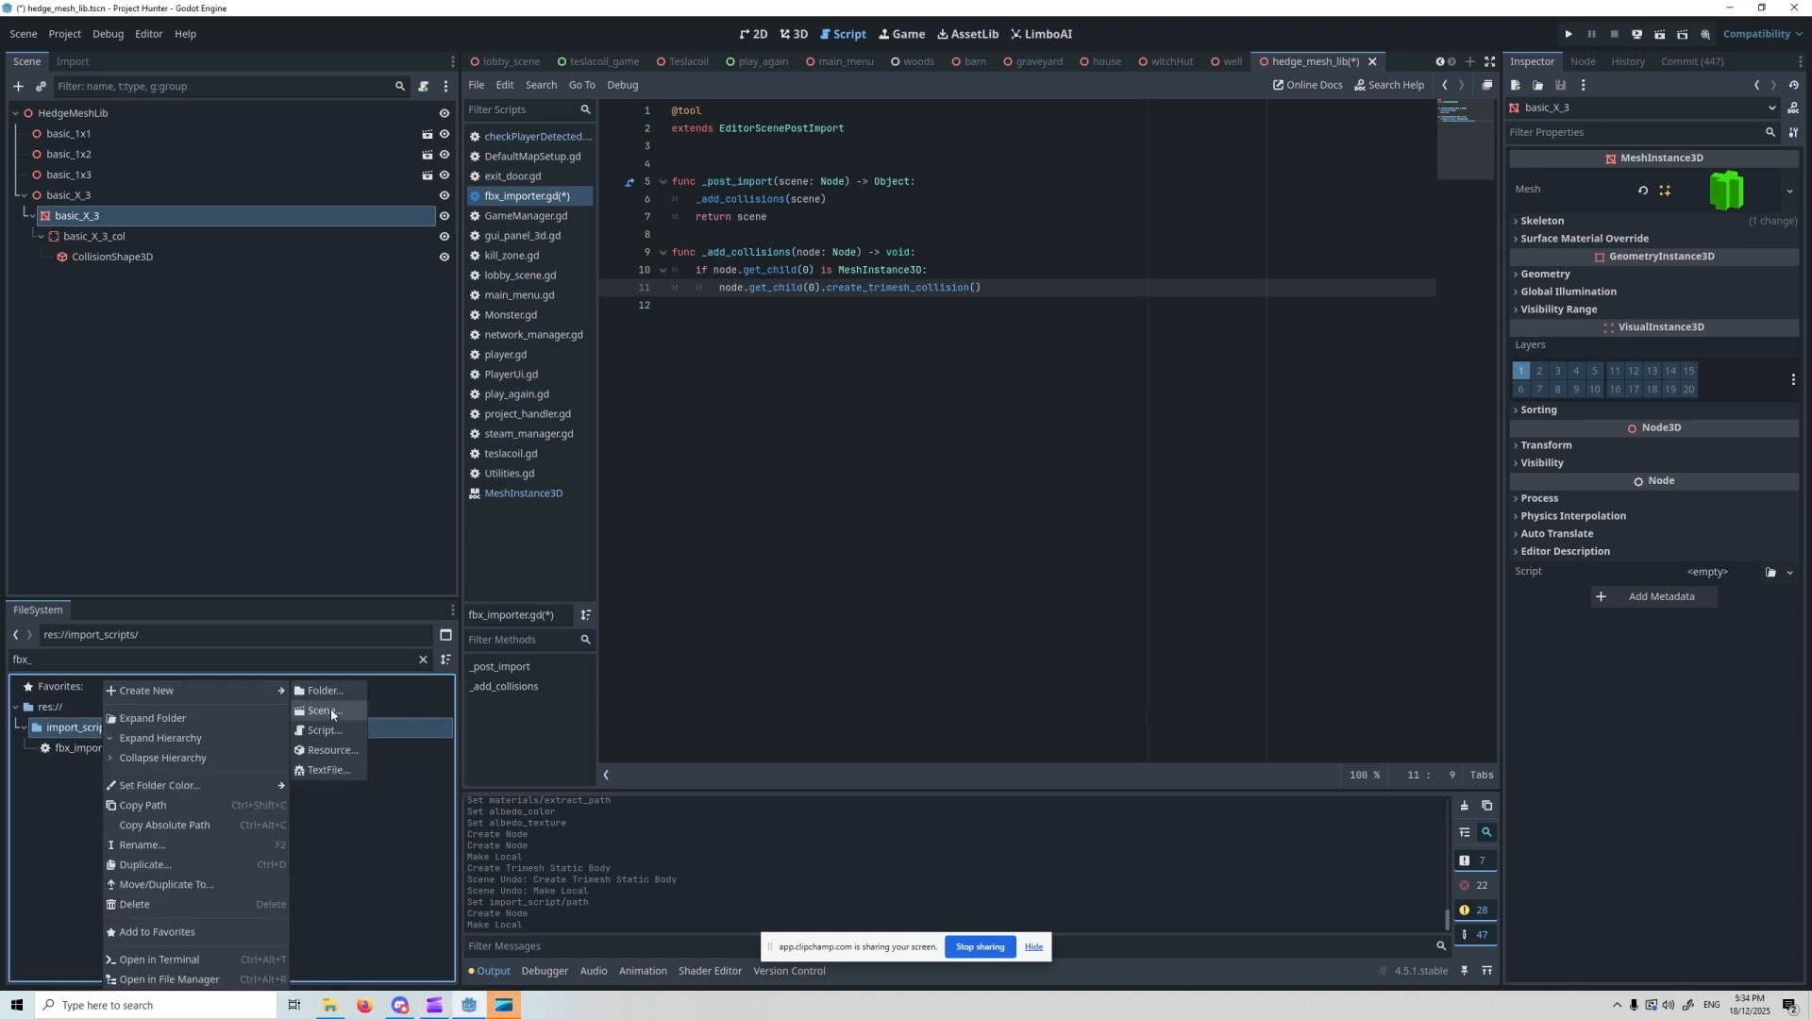
click(323, 731)
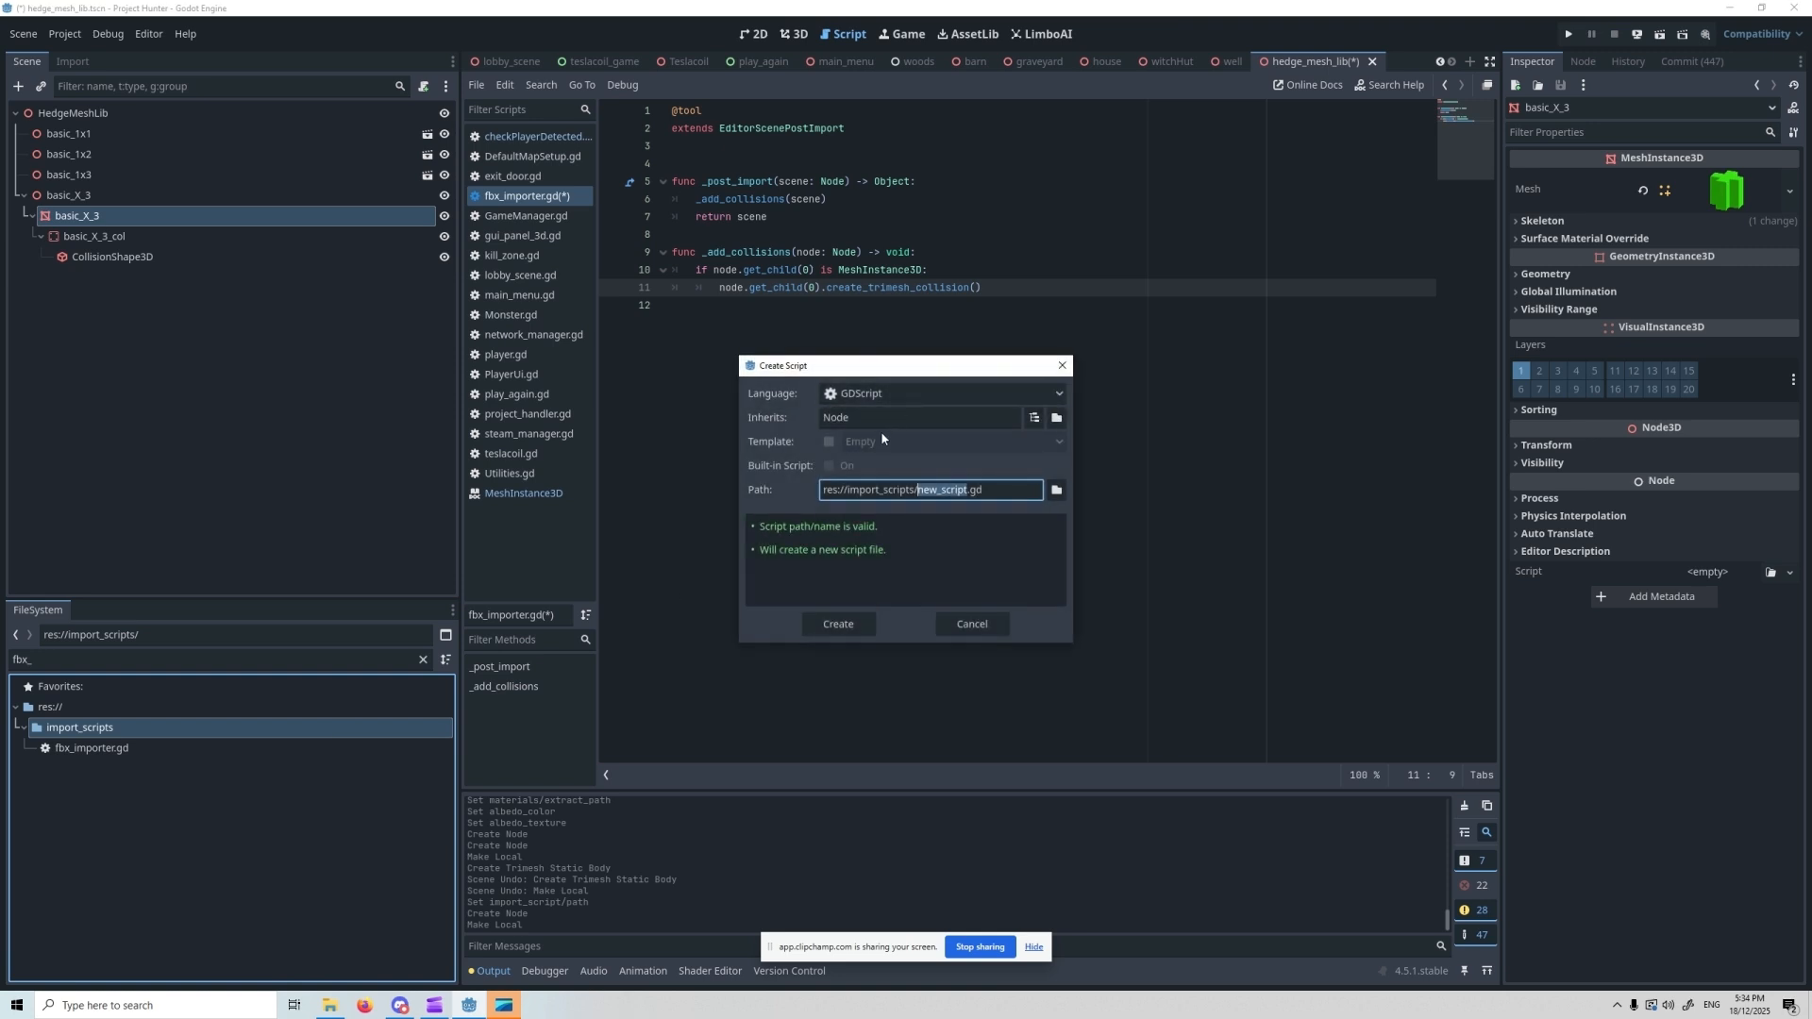
click(887, 418)
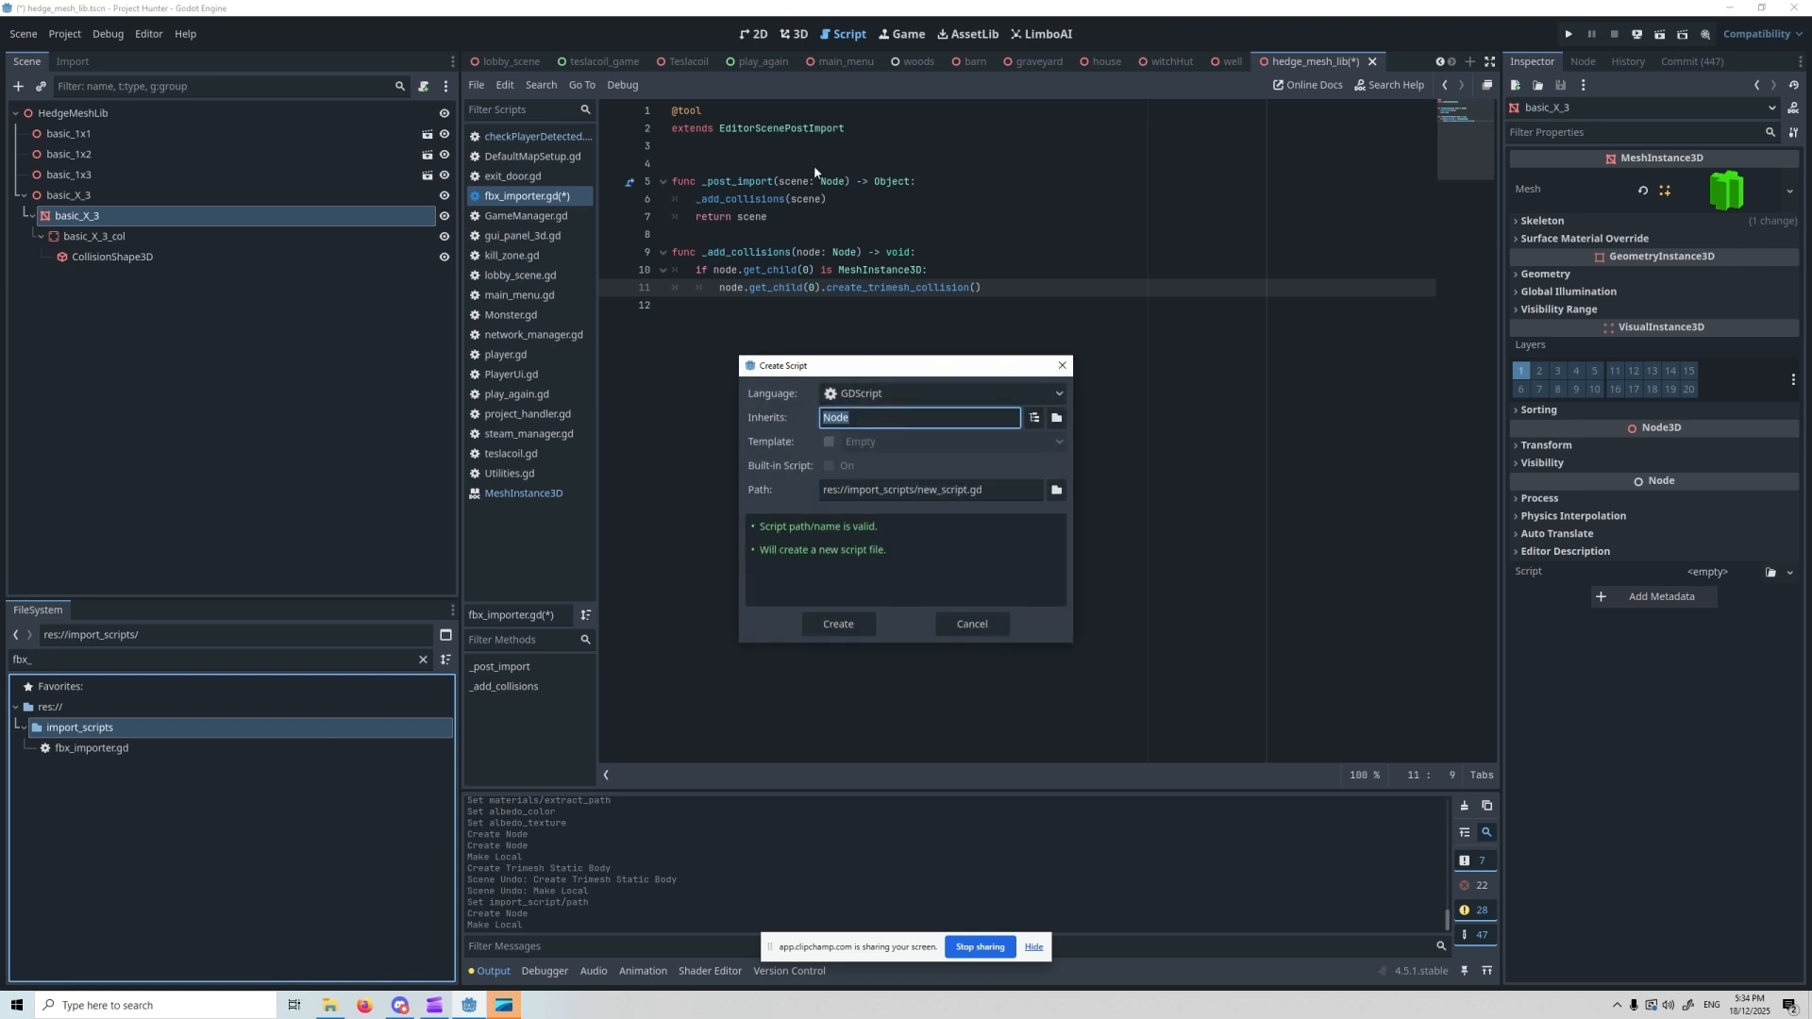
text(EditorSc)
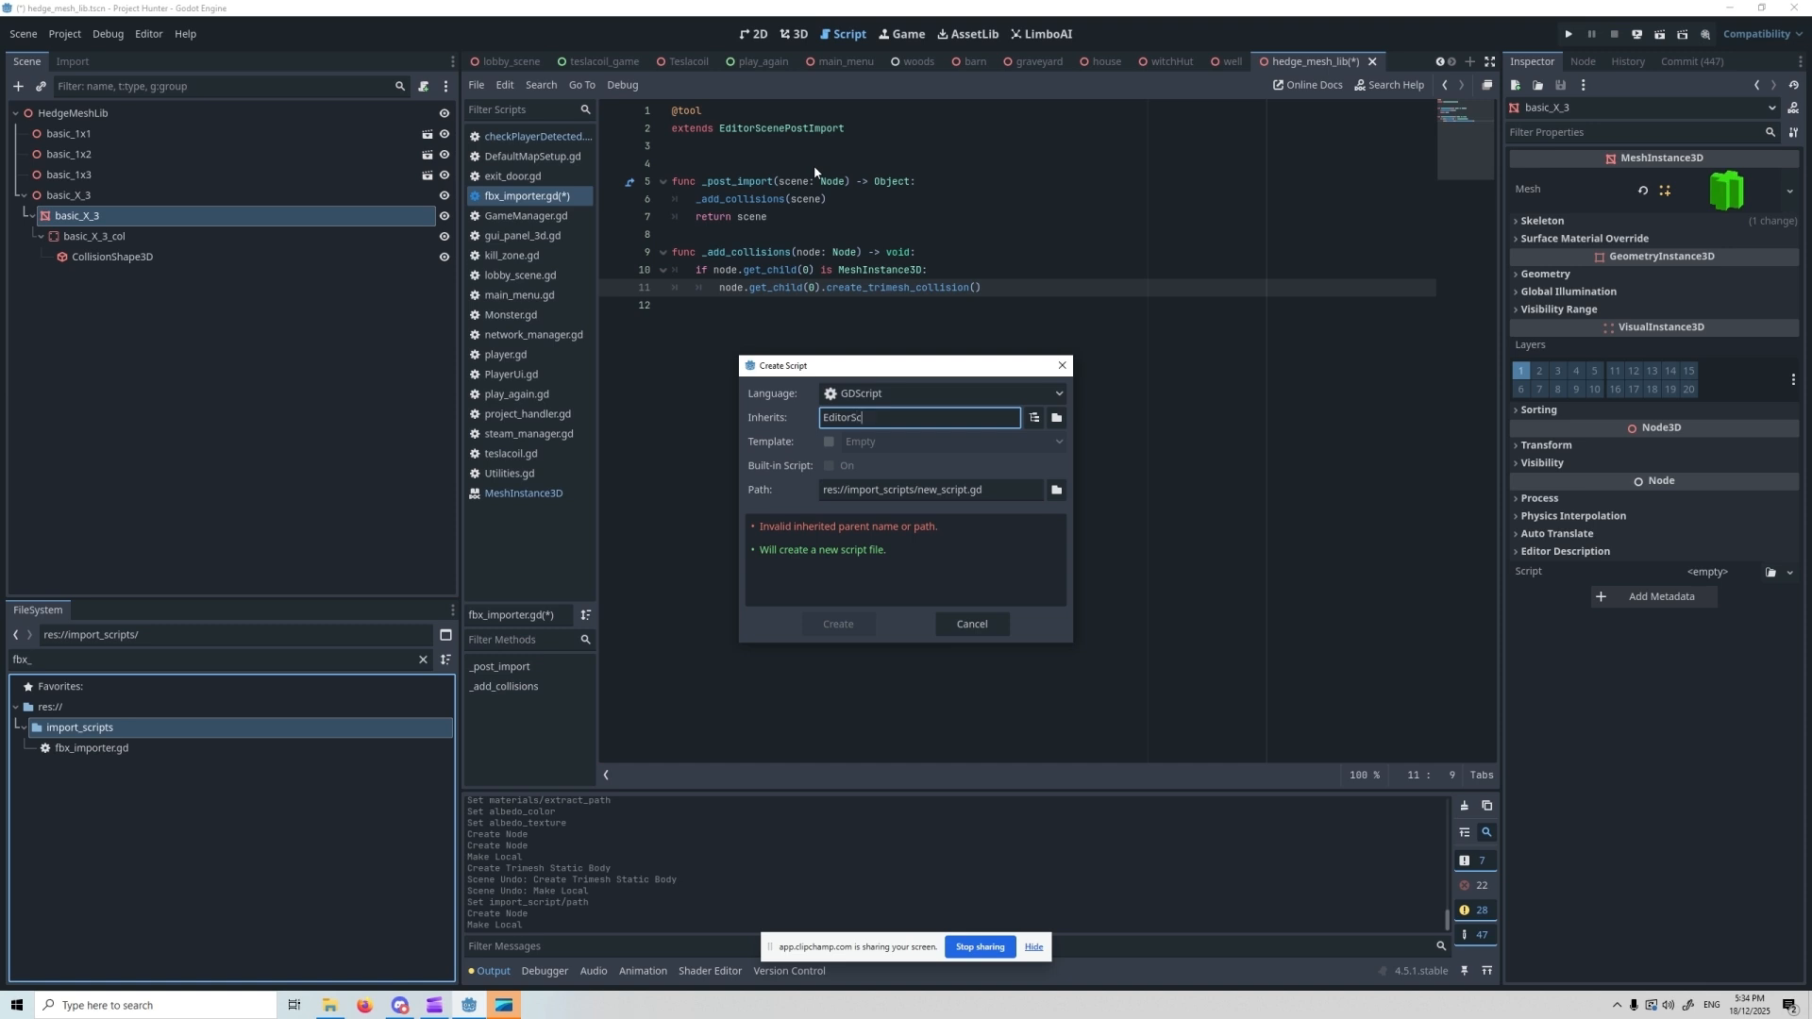
text(enePostImport)
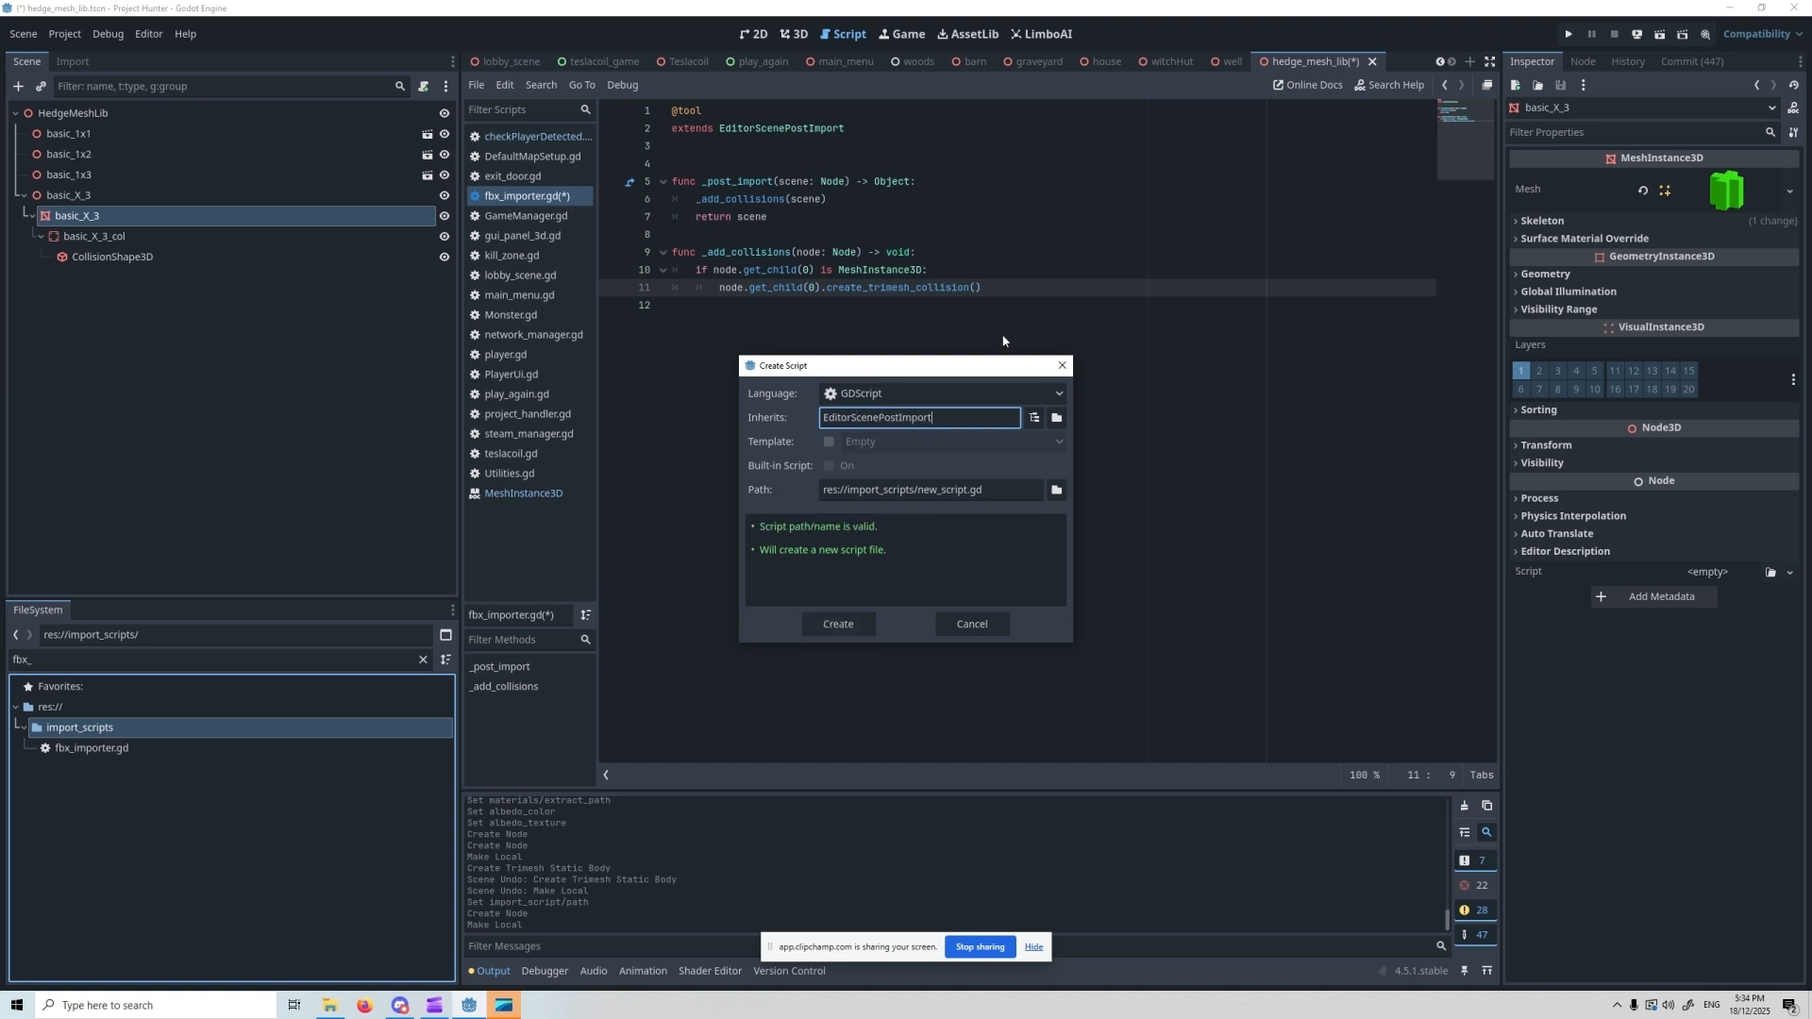
click(1035, 417)
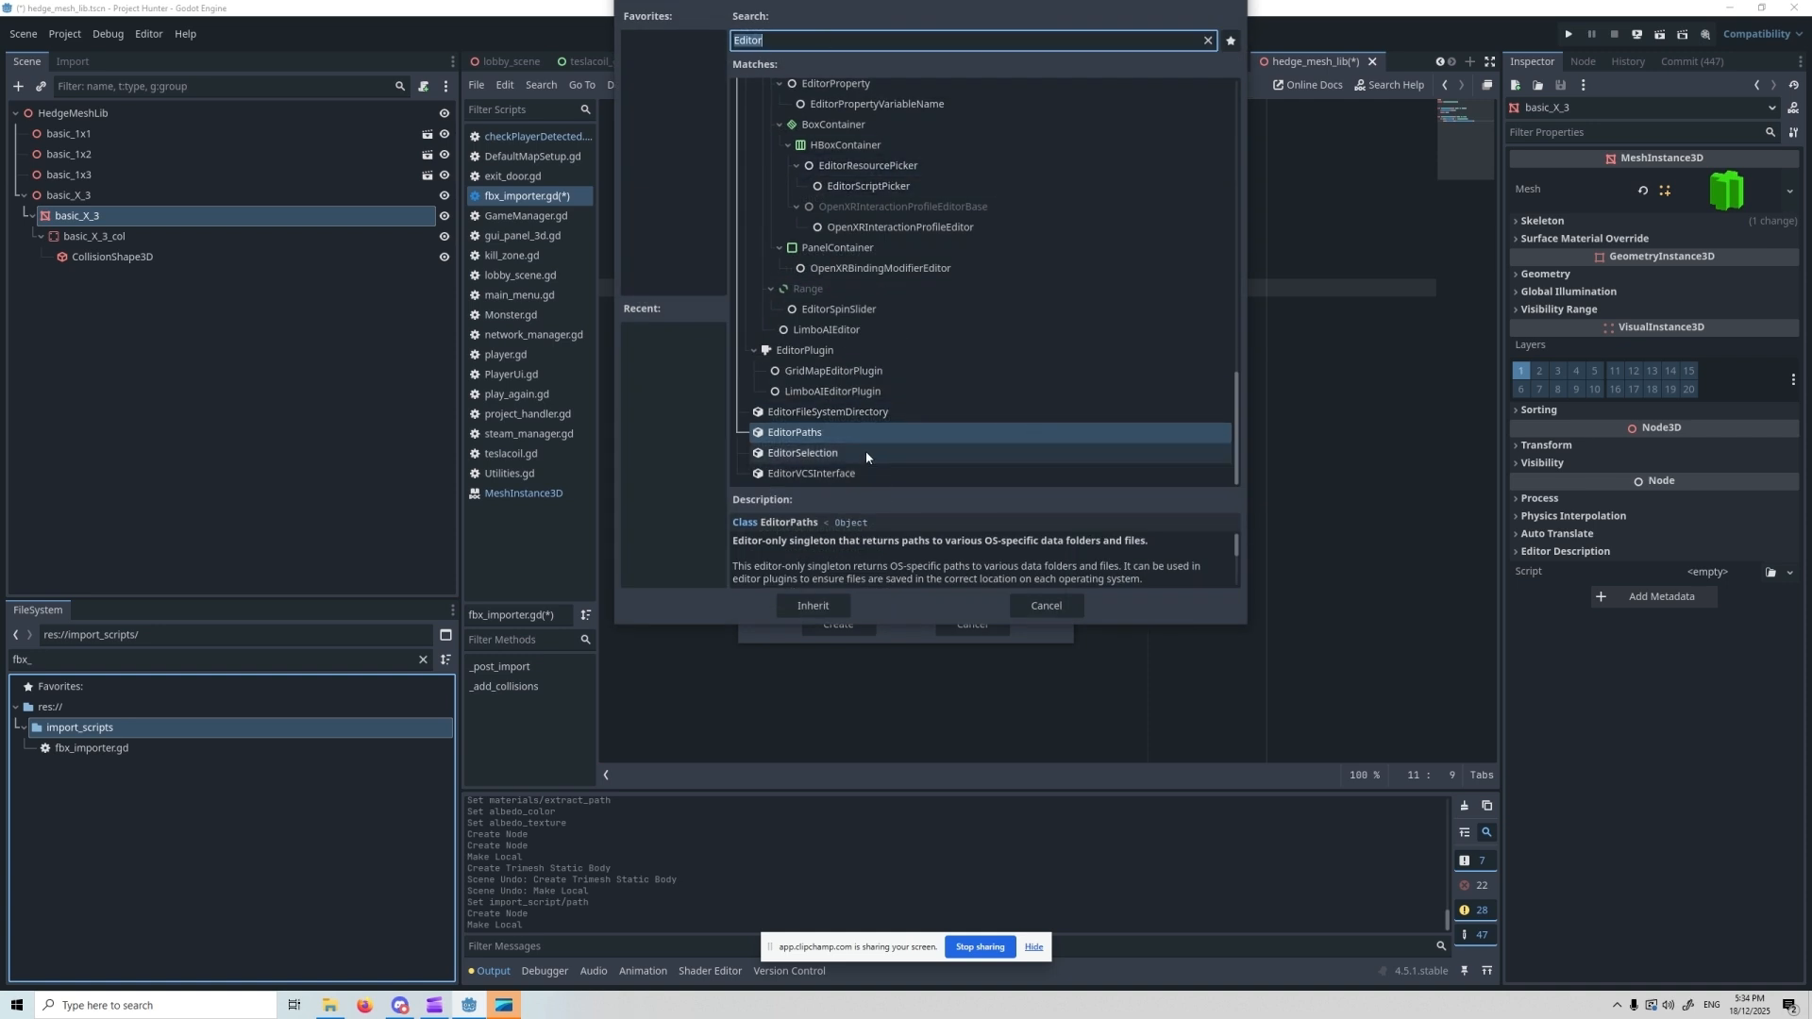
click(1043, 604)
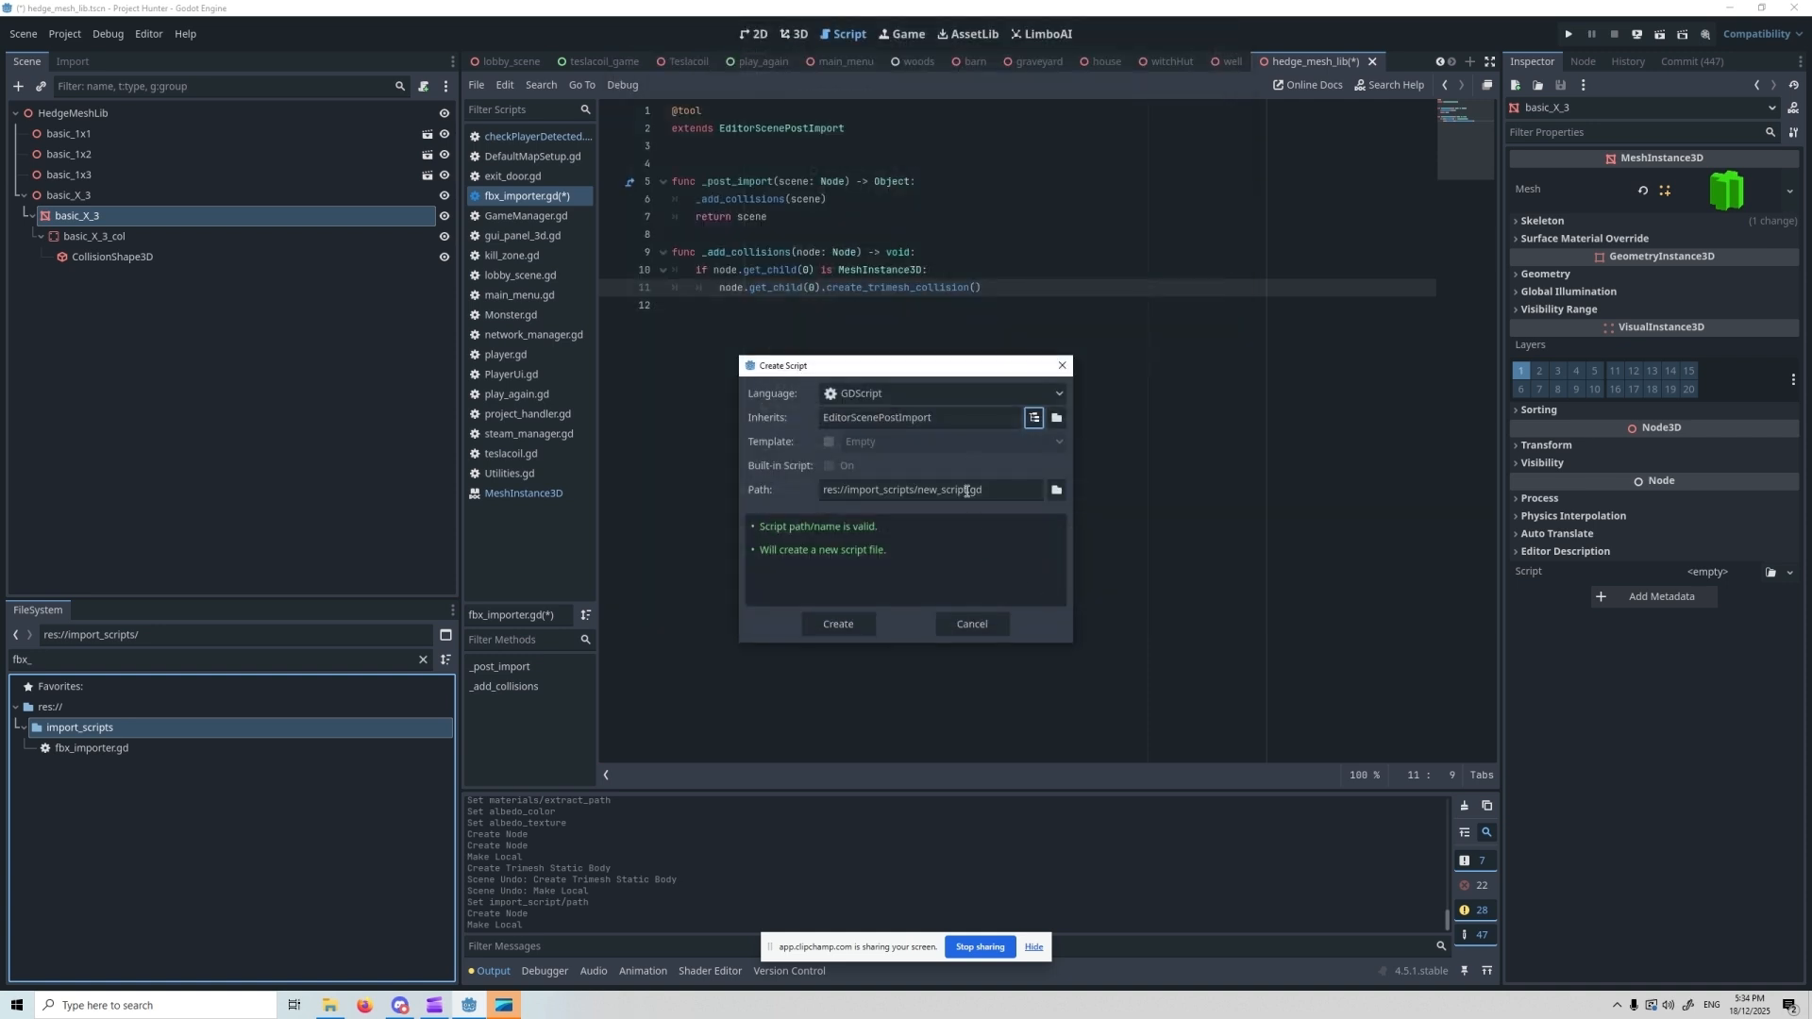
drag(953, 418, 788, 425)
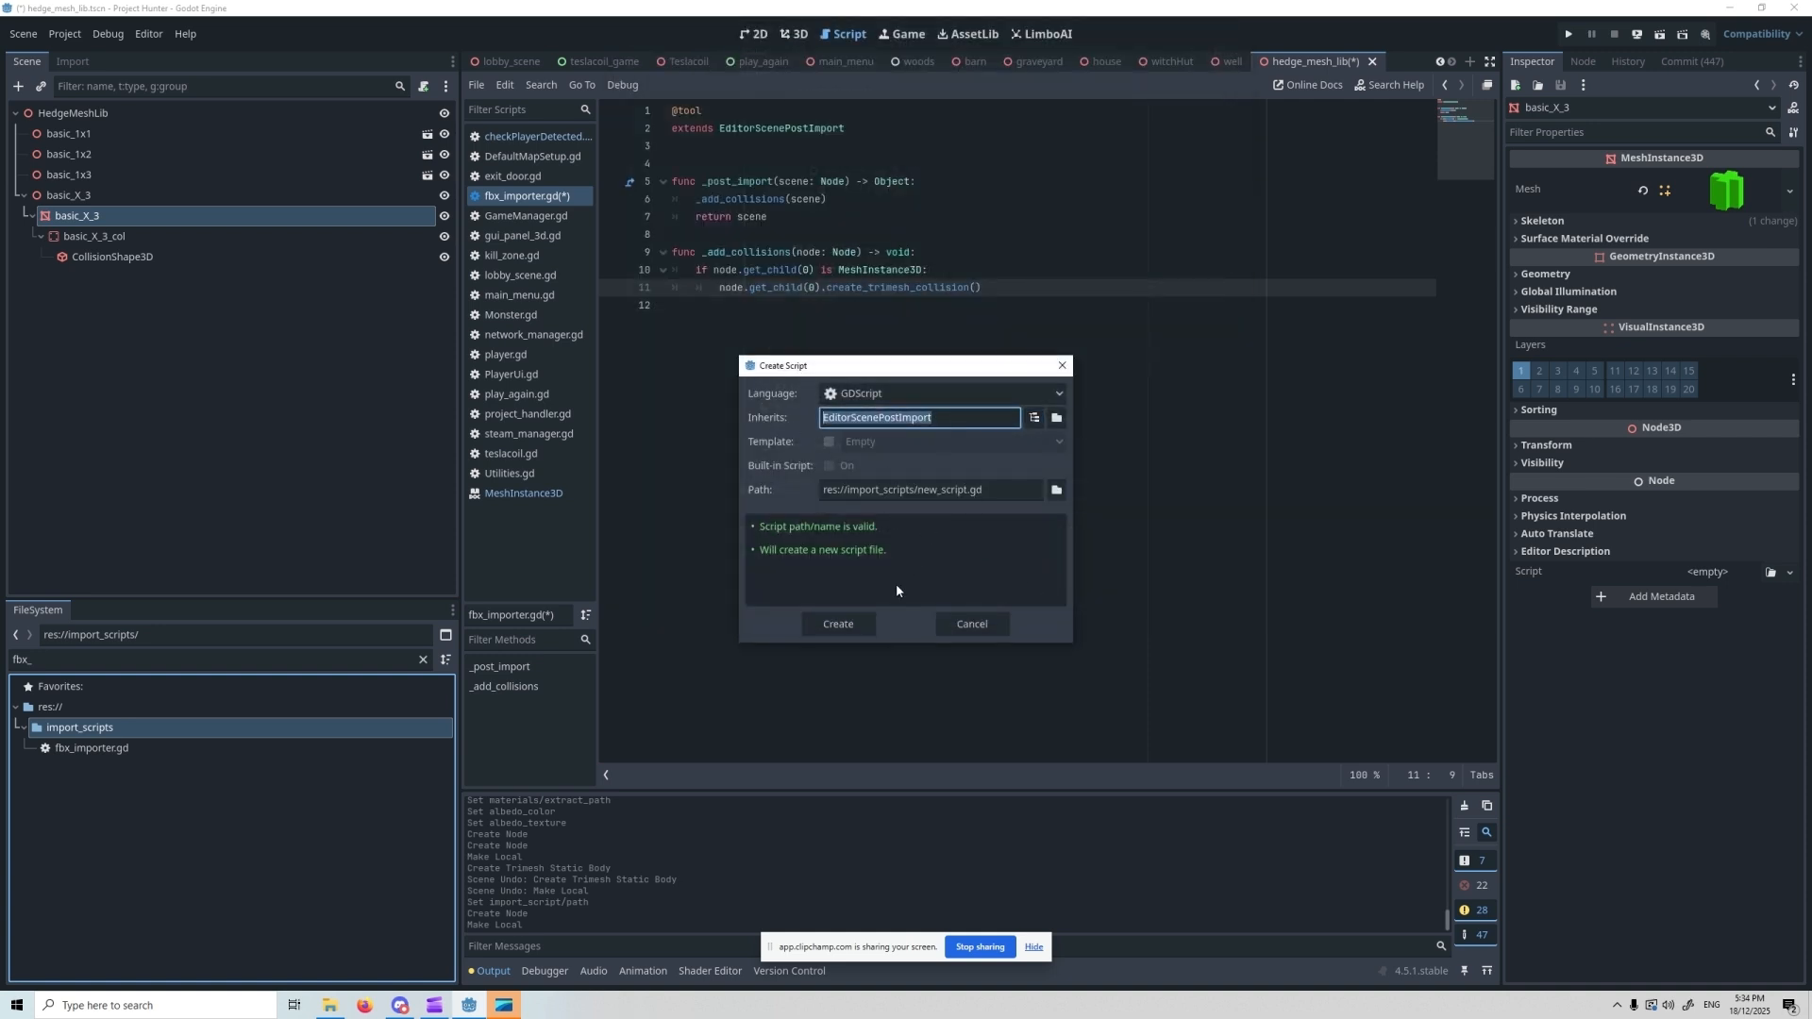
click(973, 623)
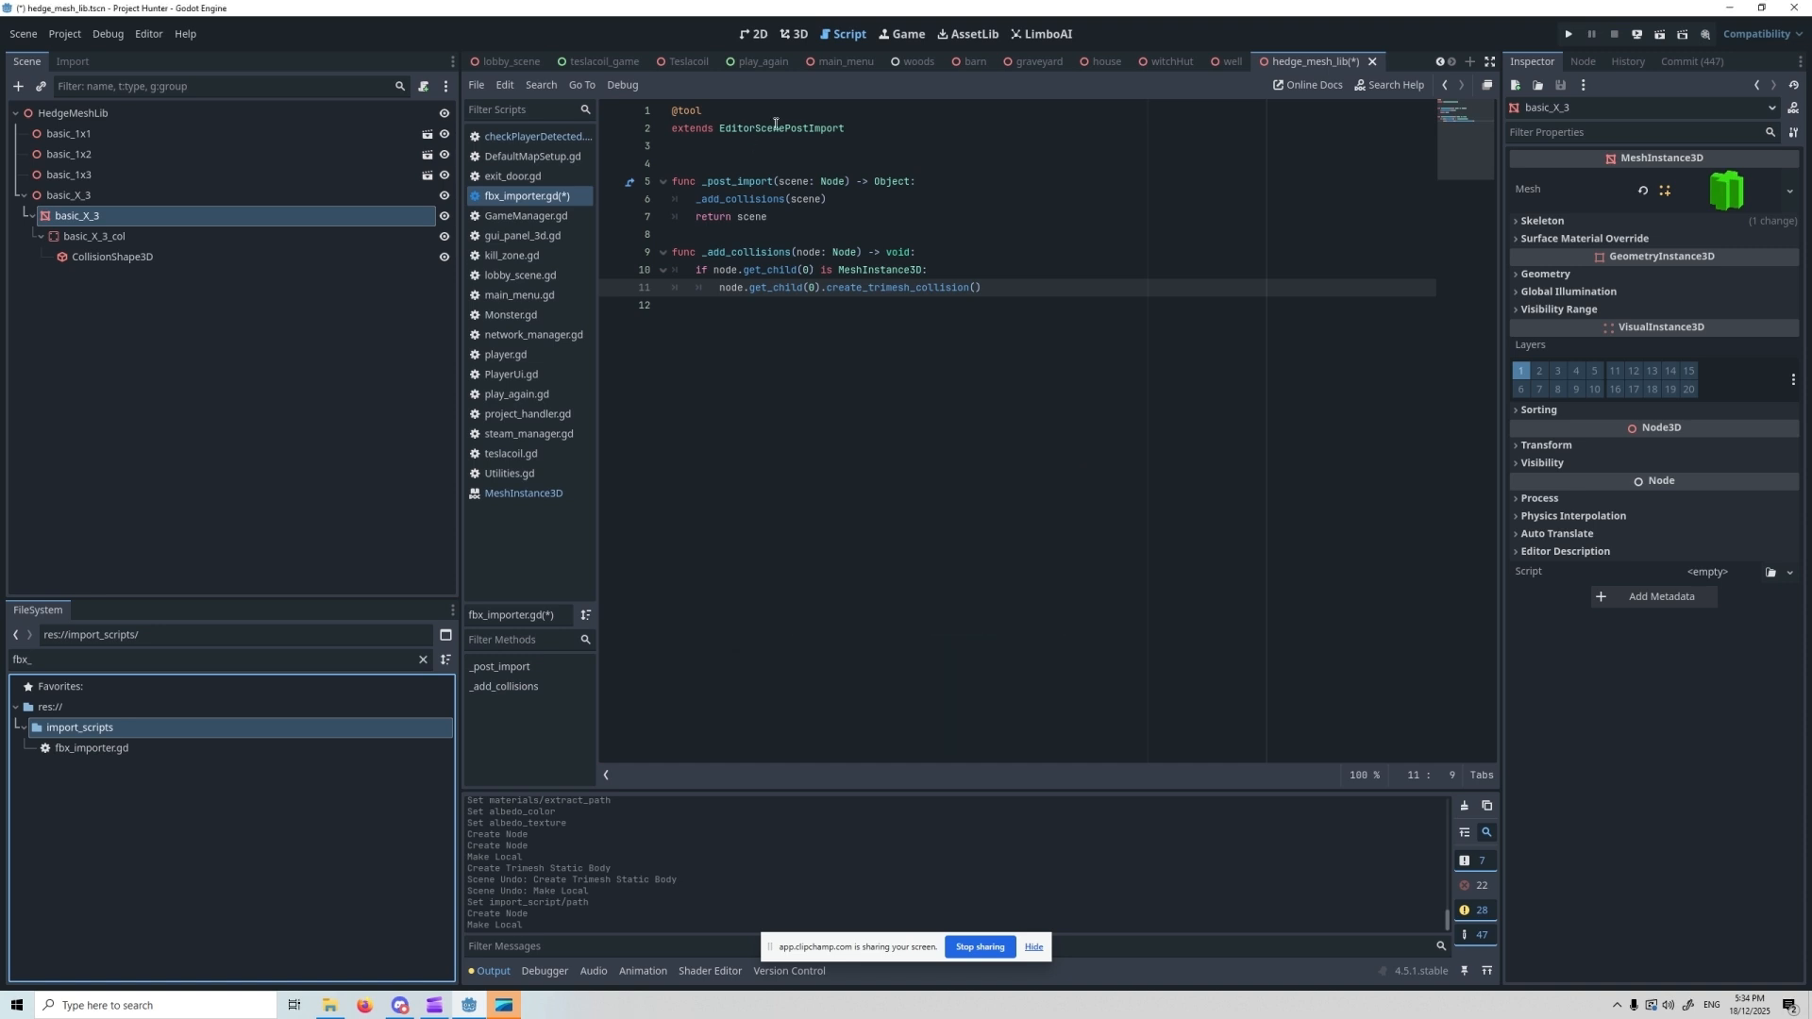
- Select all the code in the fbx_importer.gd script
drag(1037, 306, 554, 104)
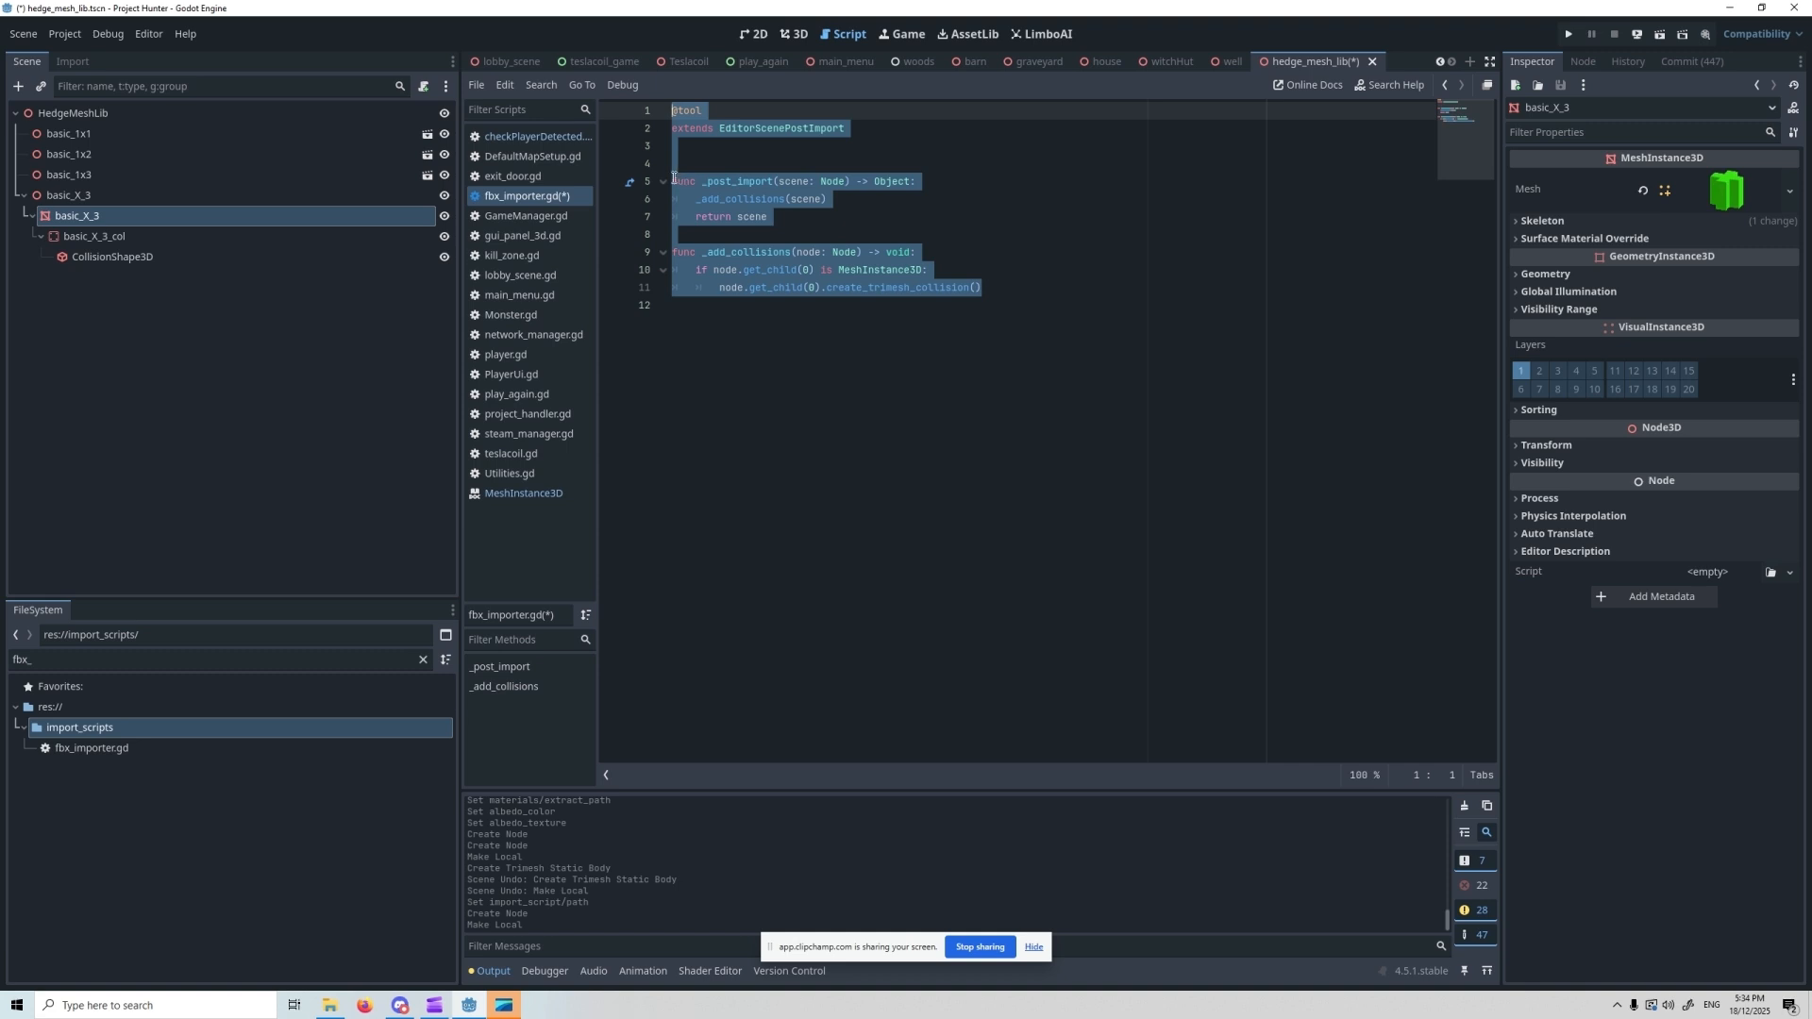
- Examine the _post_import function and the MeshInstance3D check in _add_collisions in fbx_importer.gd
drag(804, 214, 660, 190)
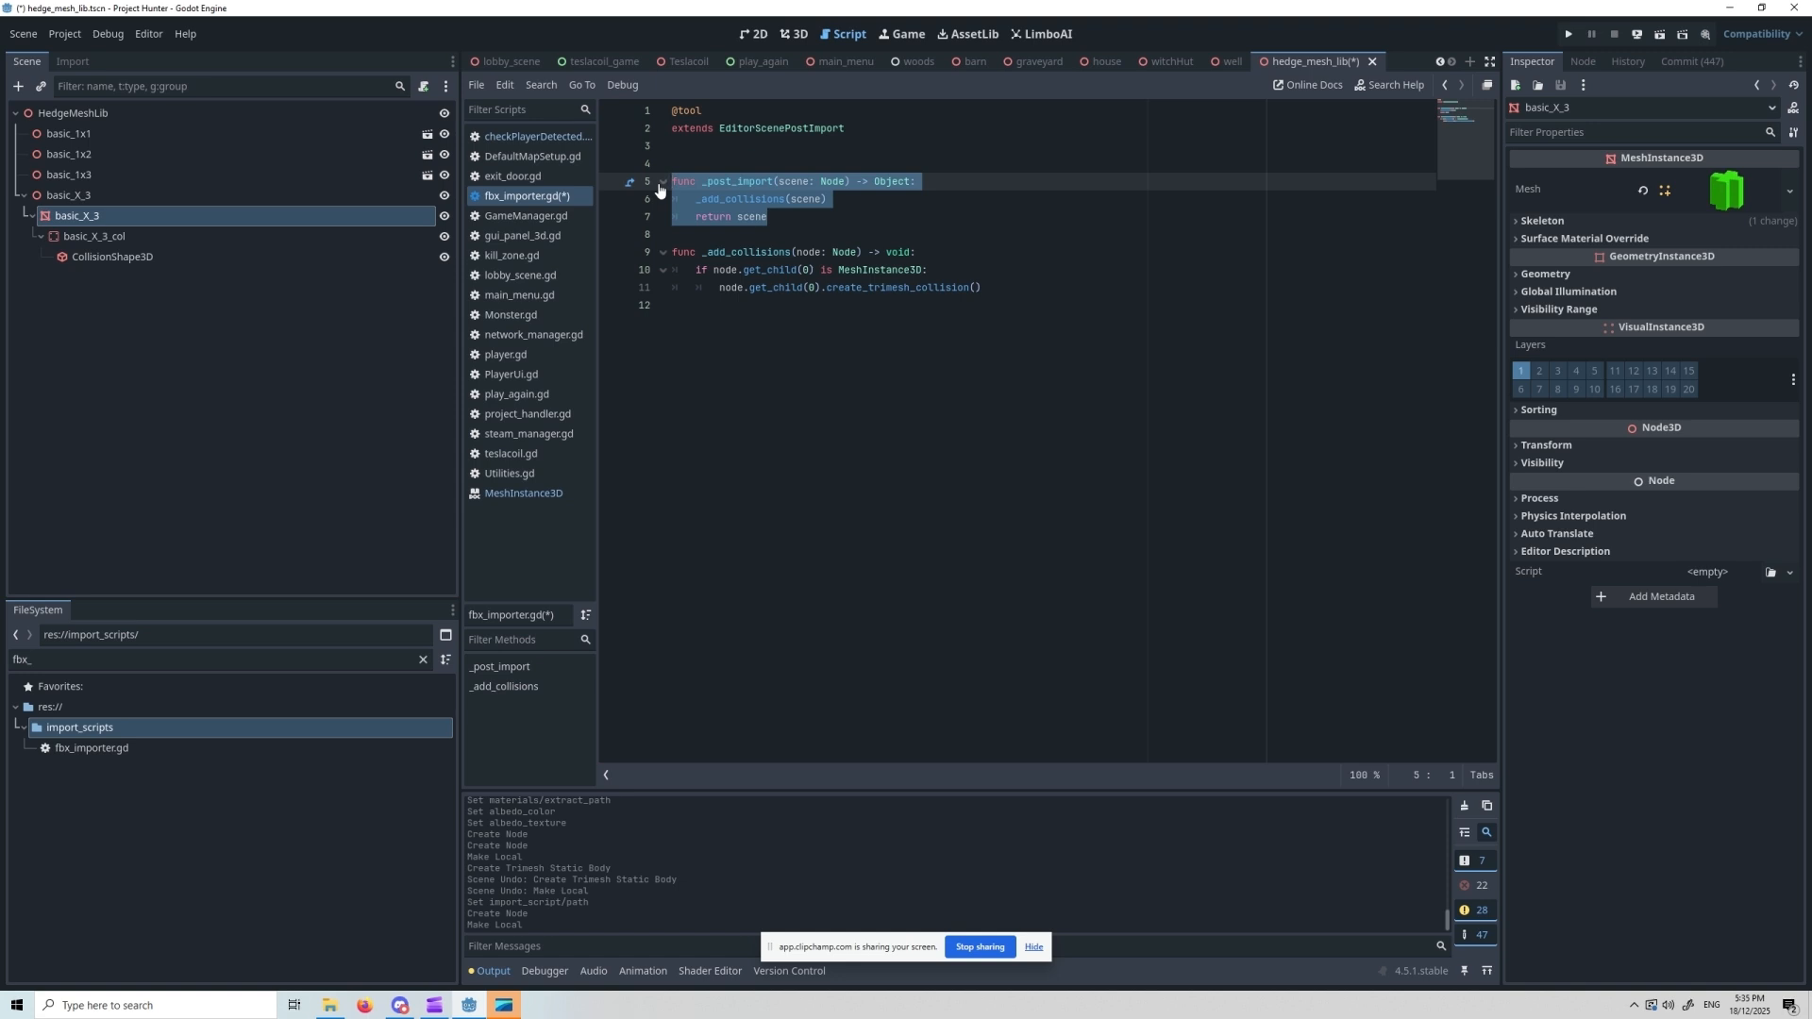
double_click(721, 252)
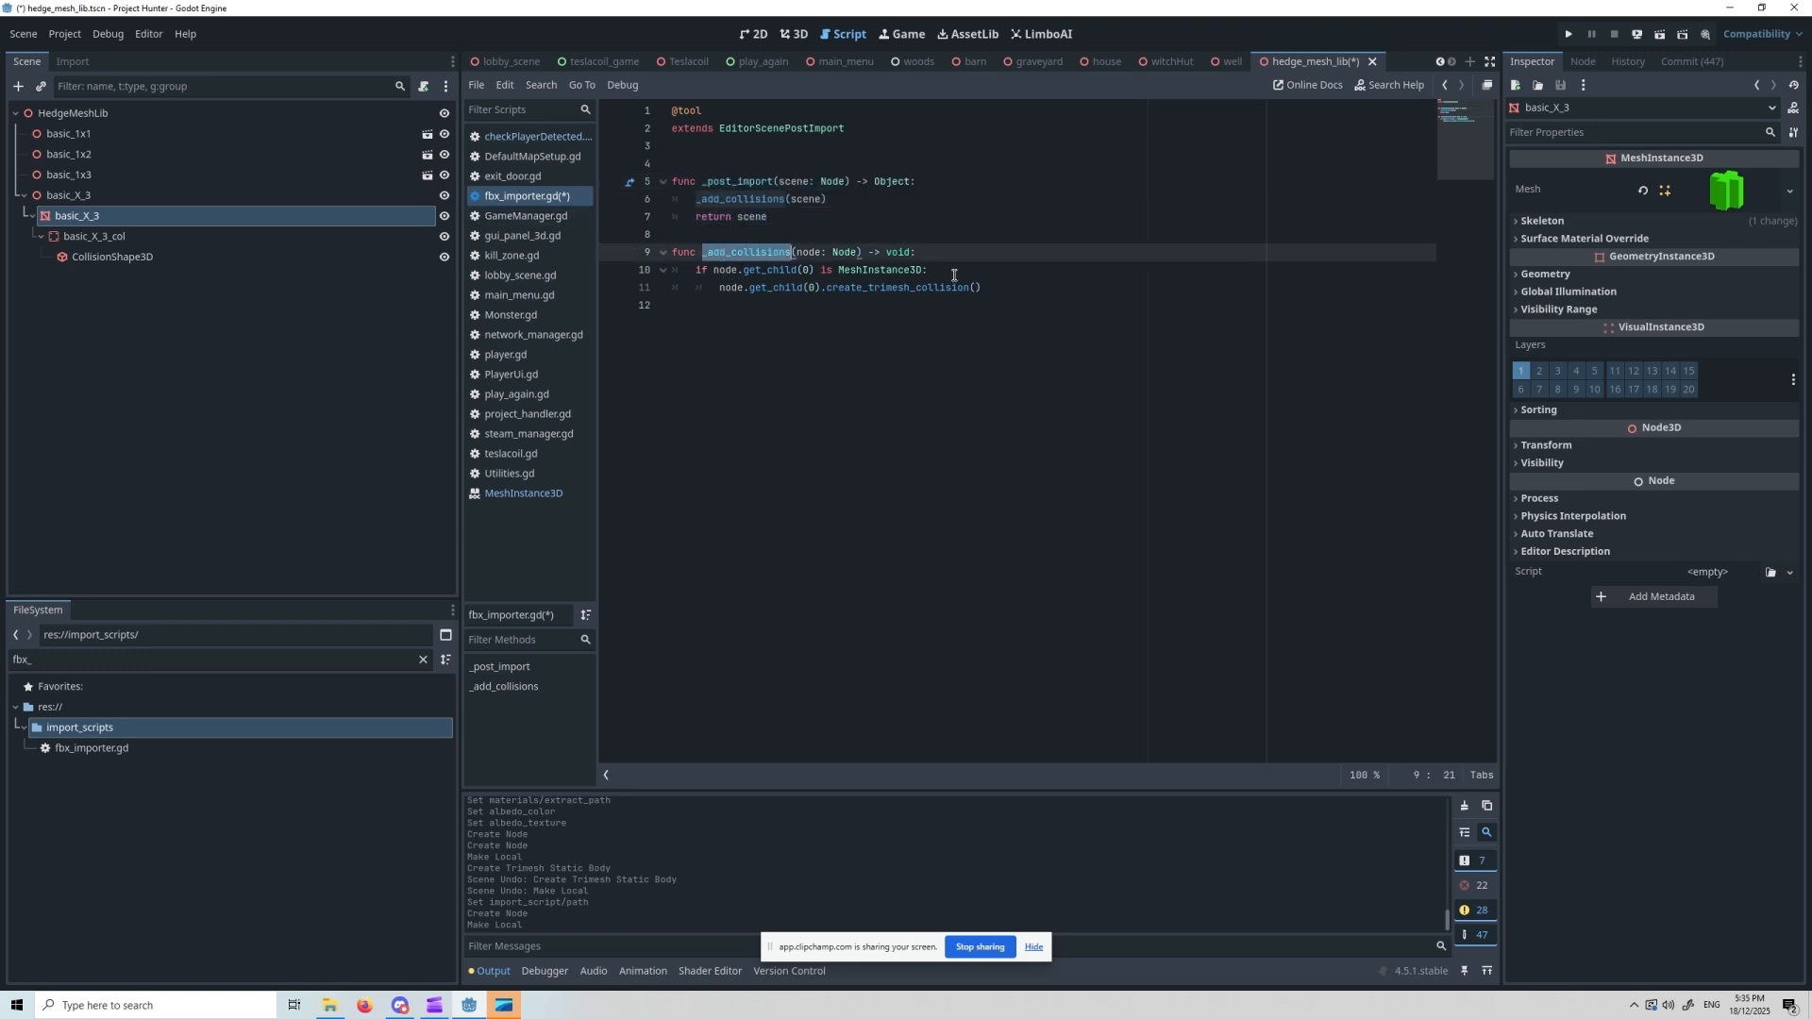
mouse_move(947, 251)
mouse_down()
mouse_move(663, 259)
mouse_move(960, 269)
mouse_up()
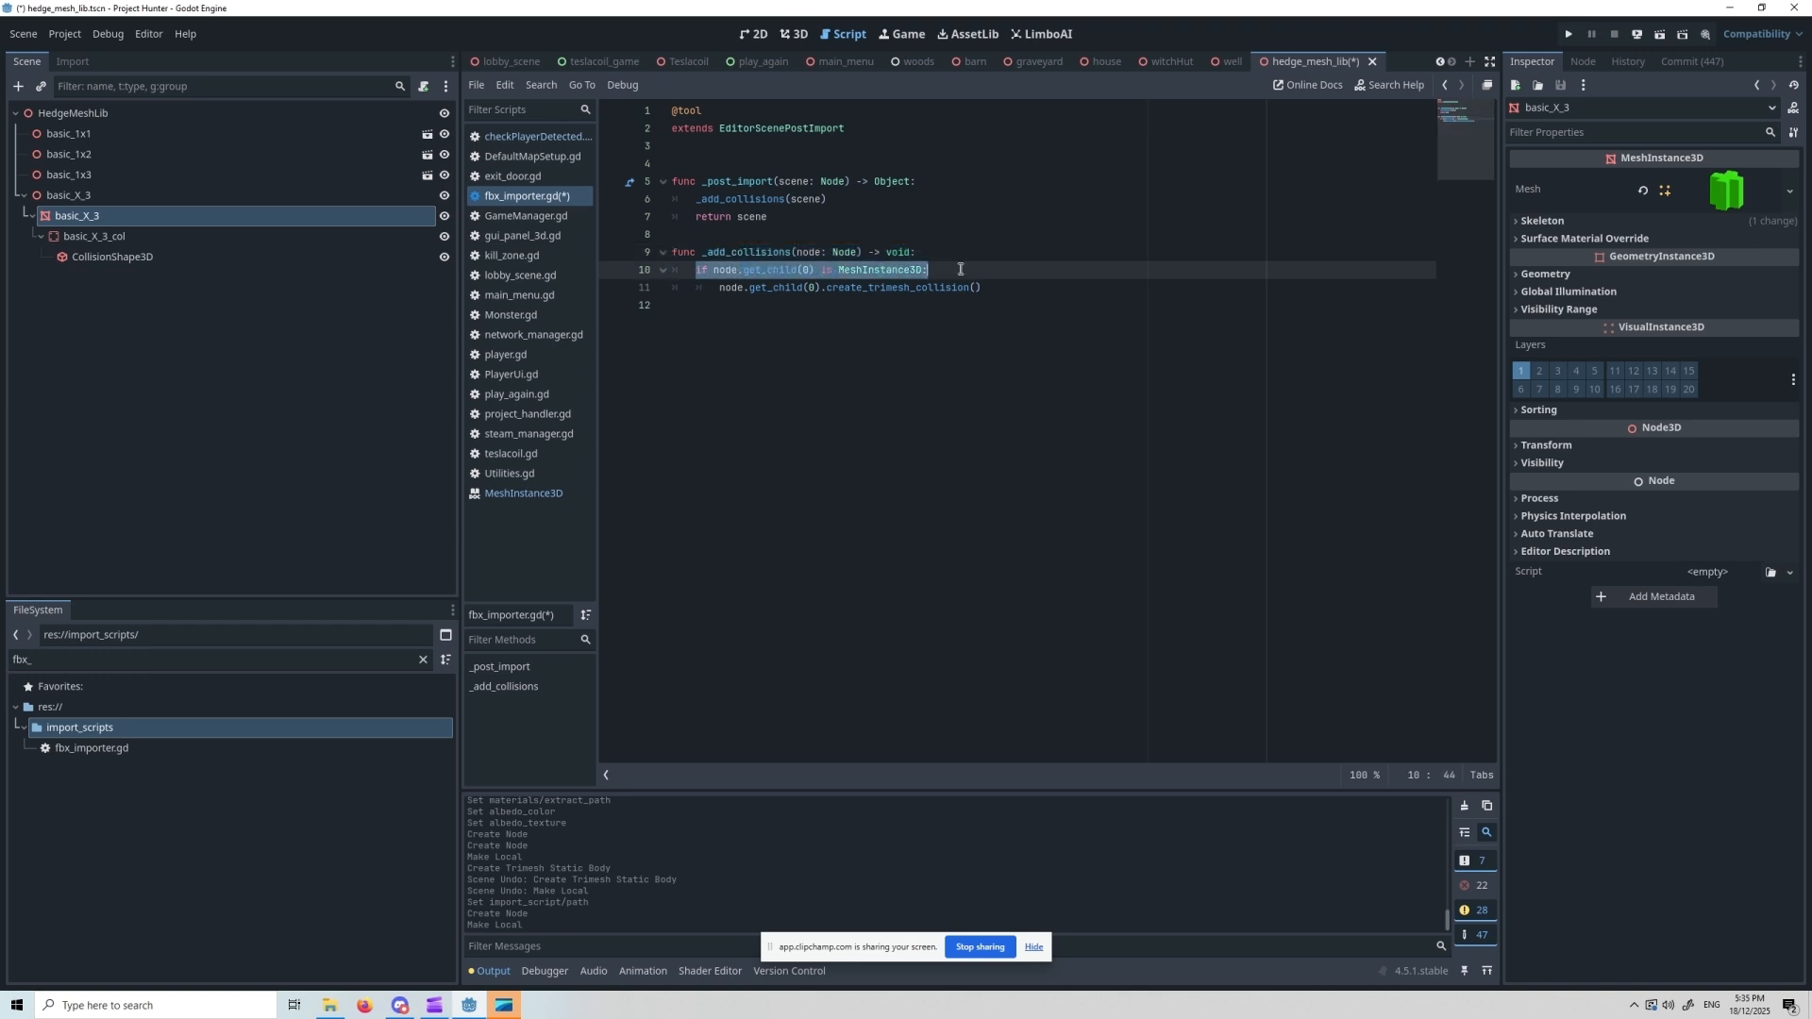
- Make the basic_1x1 instance local and select its basic_1x1_col static body
click(68, 133)
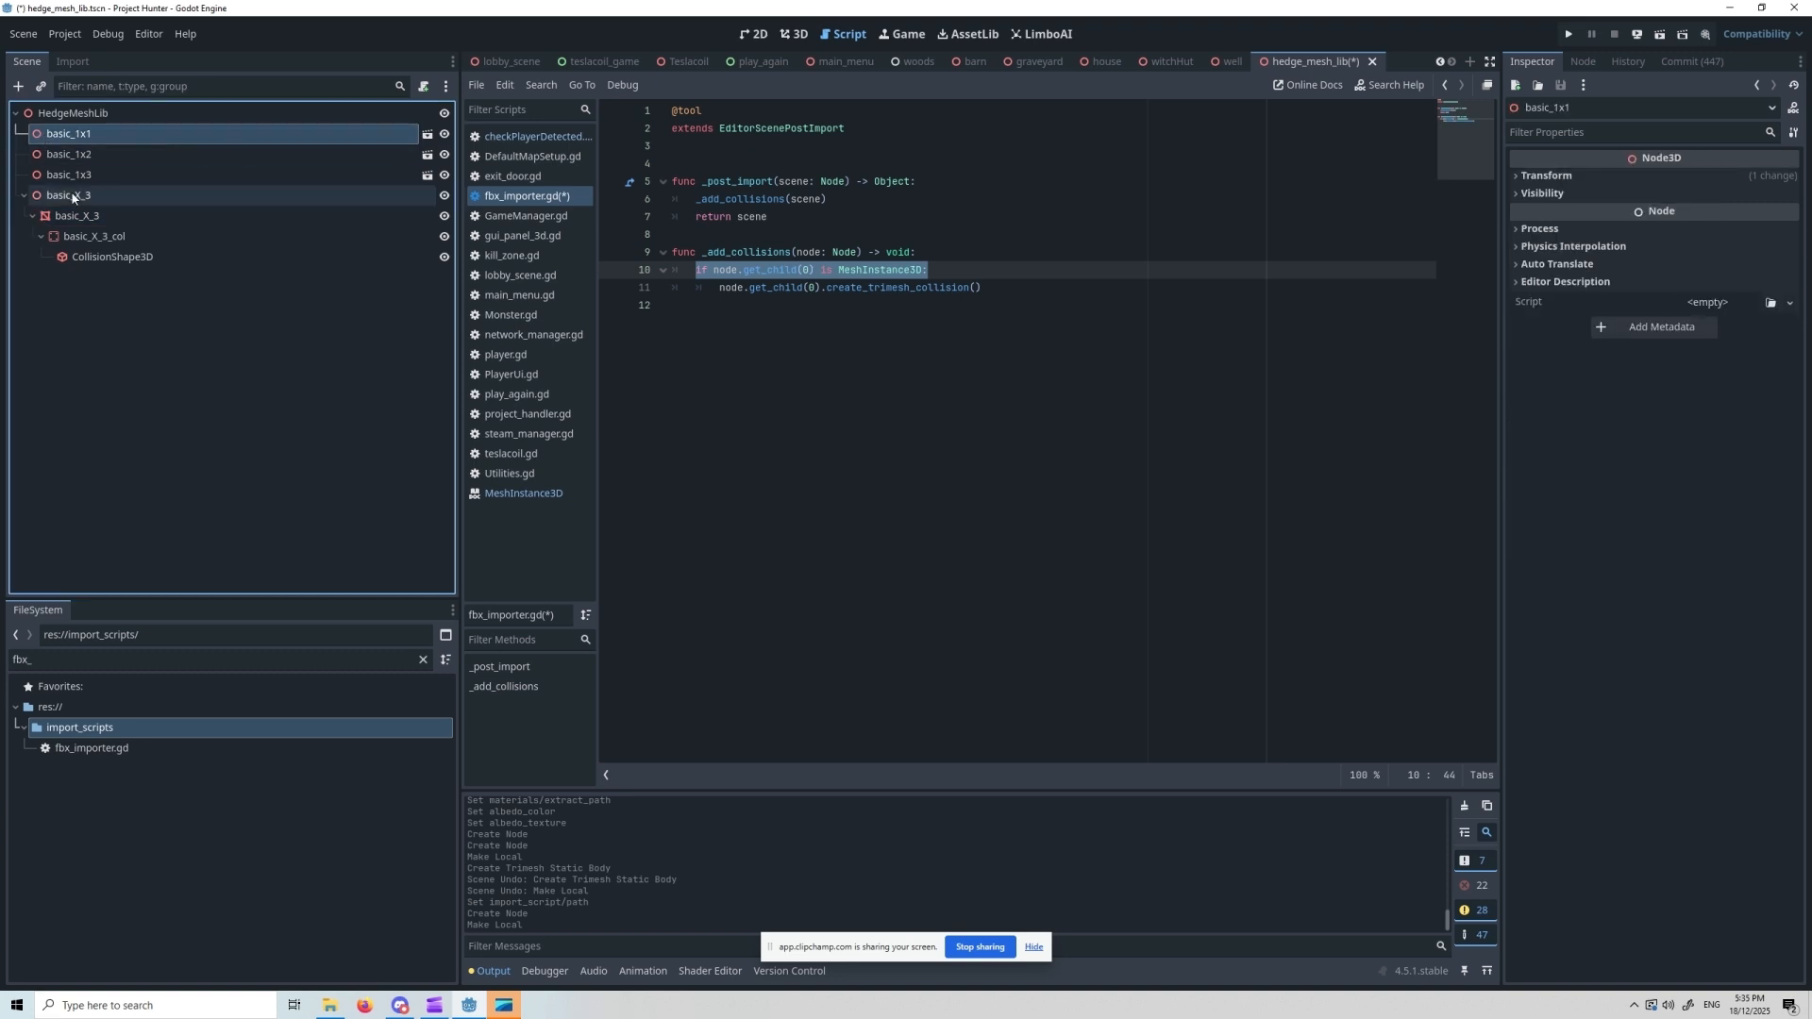
right_click(68, 135)
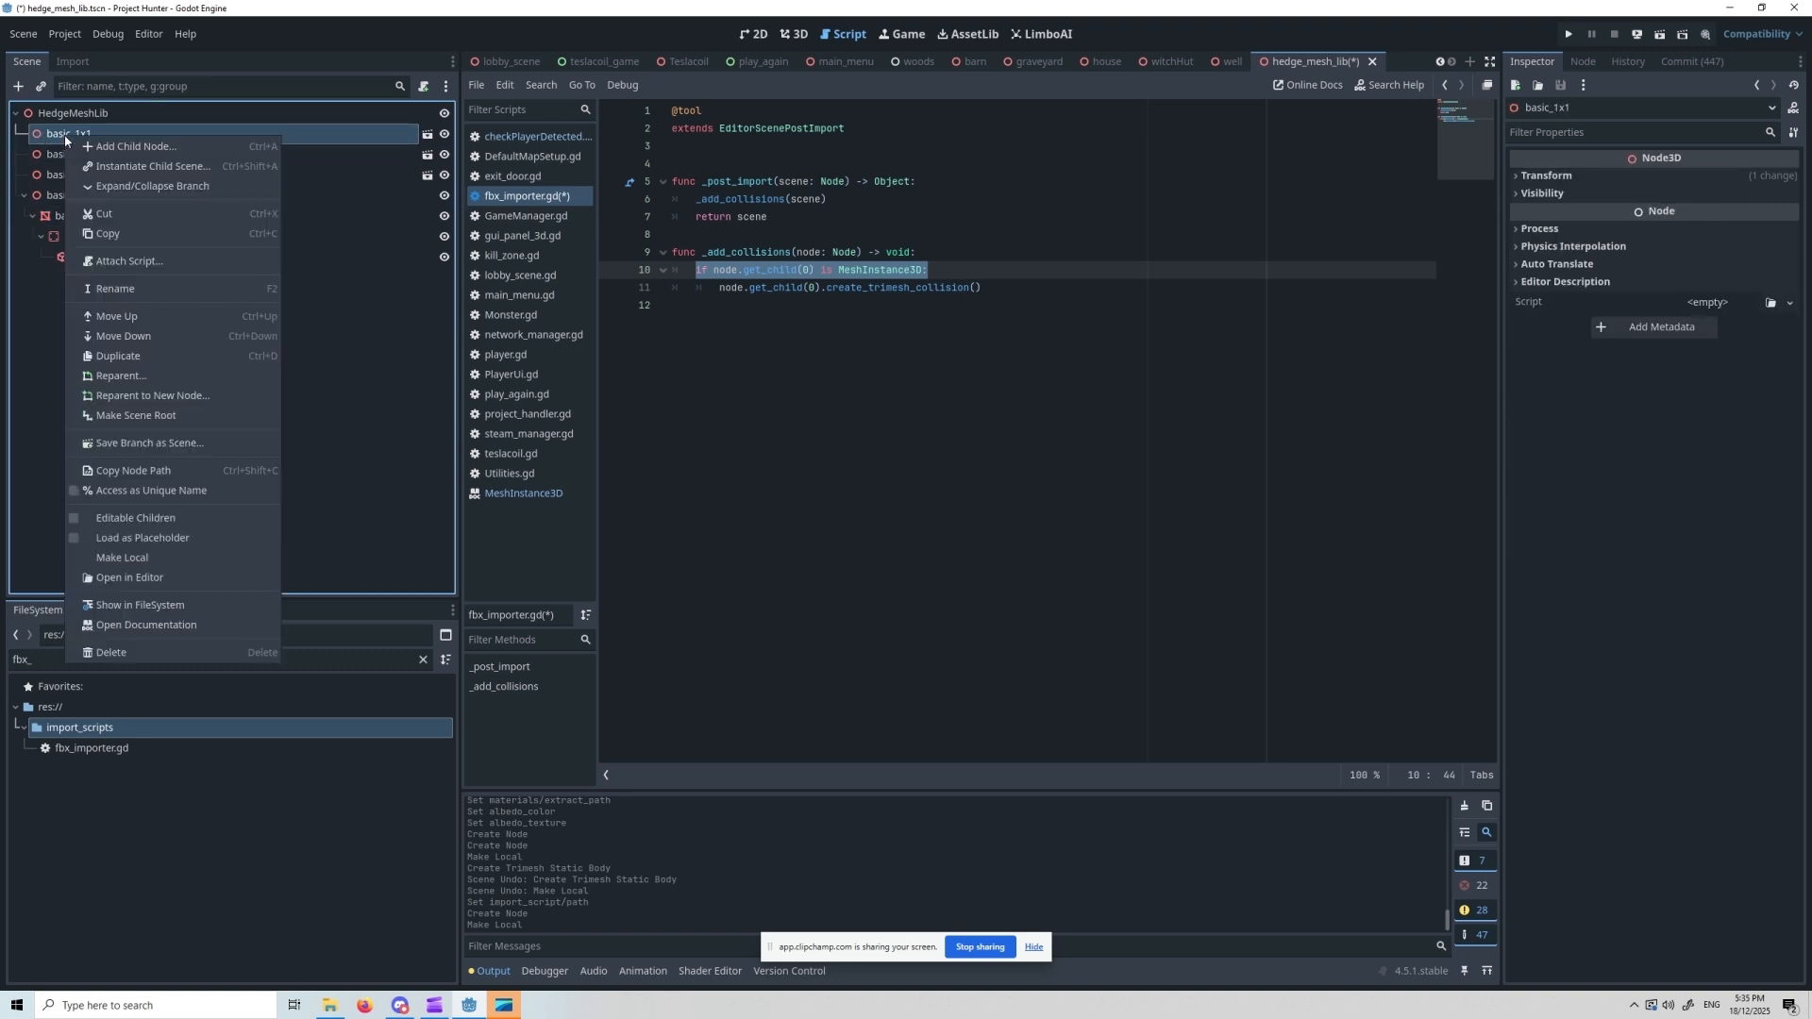
click(132, 558)
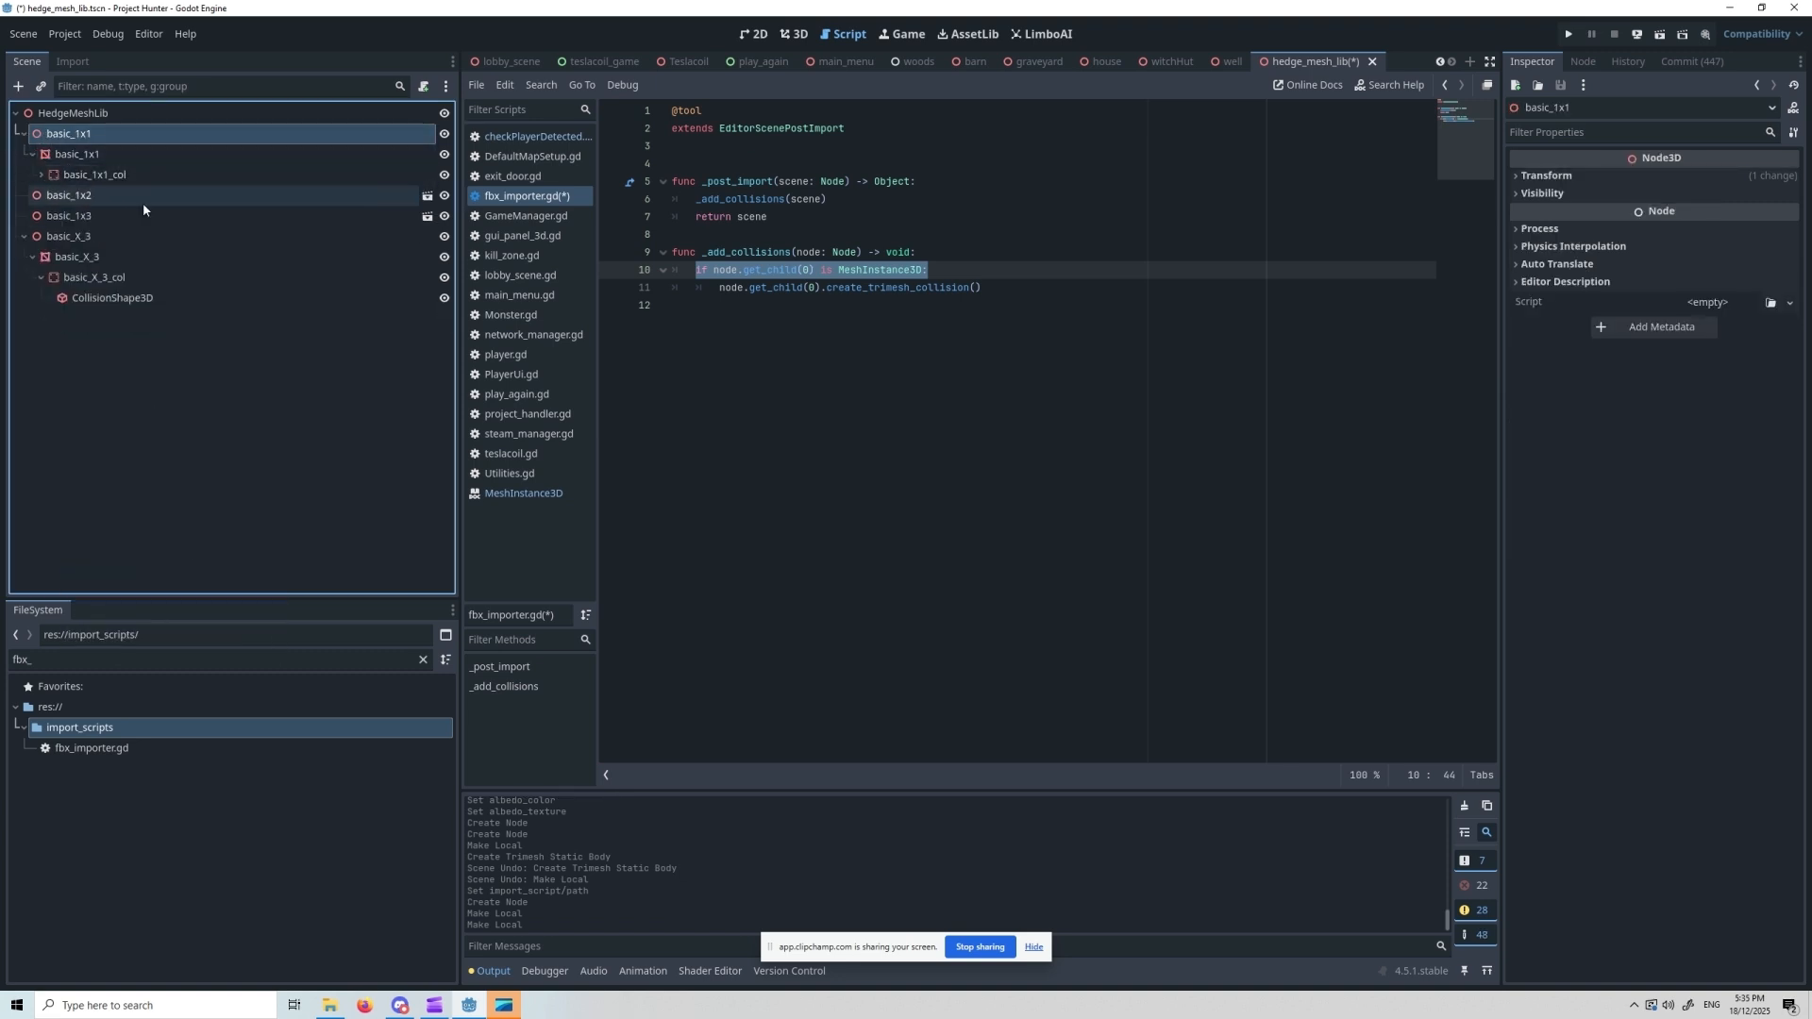
click(90, 177)
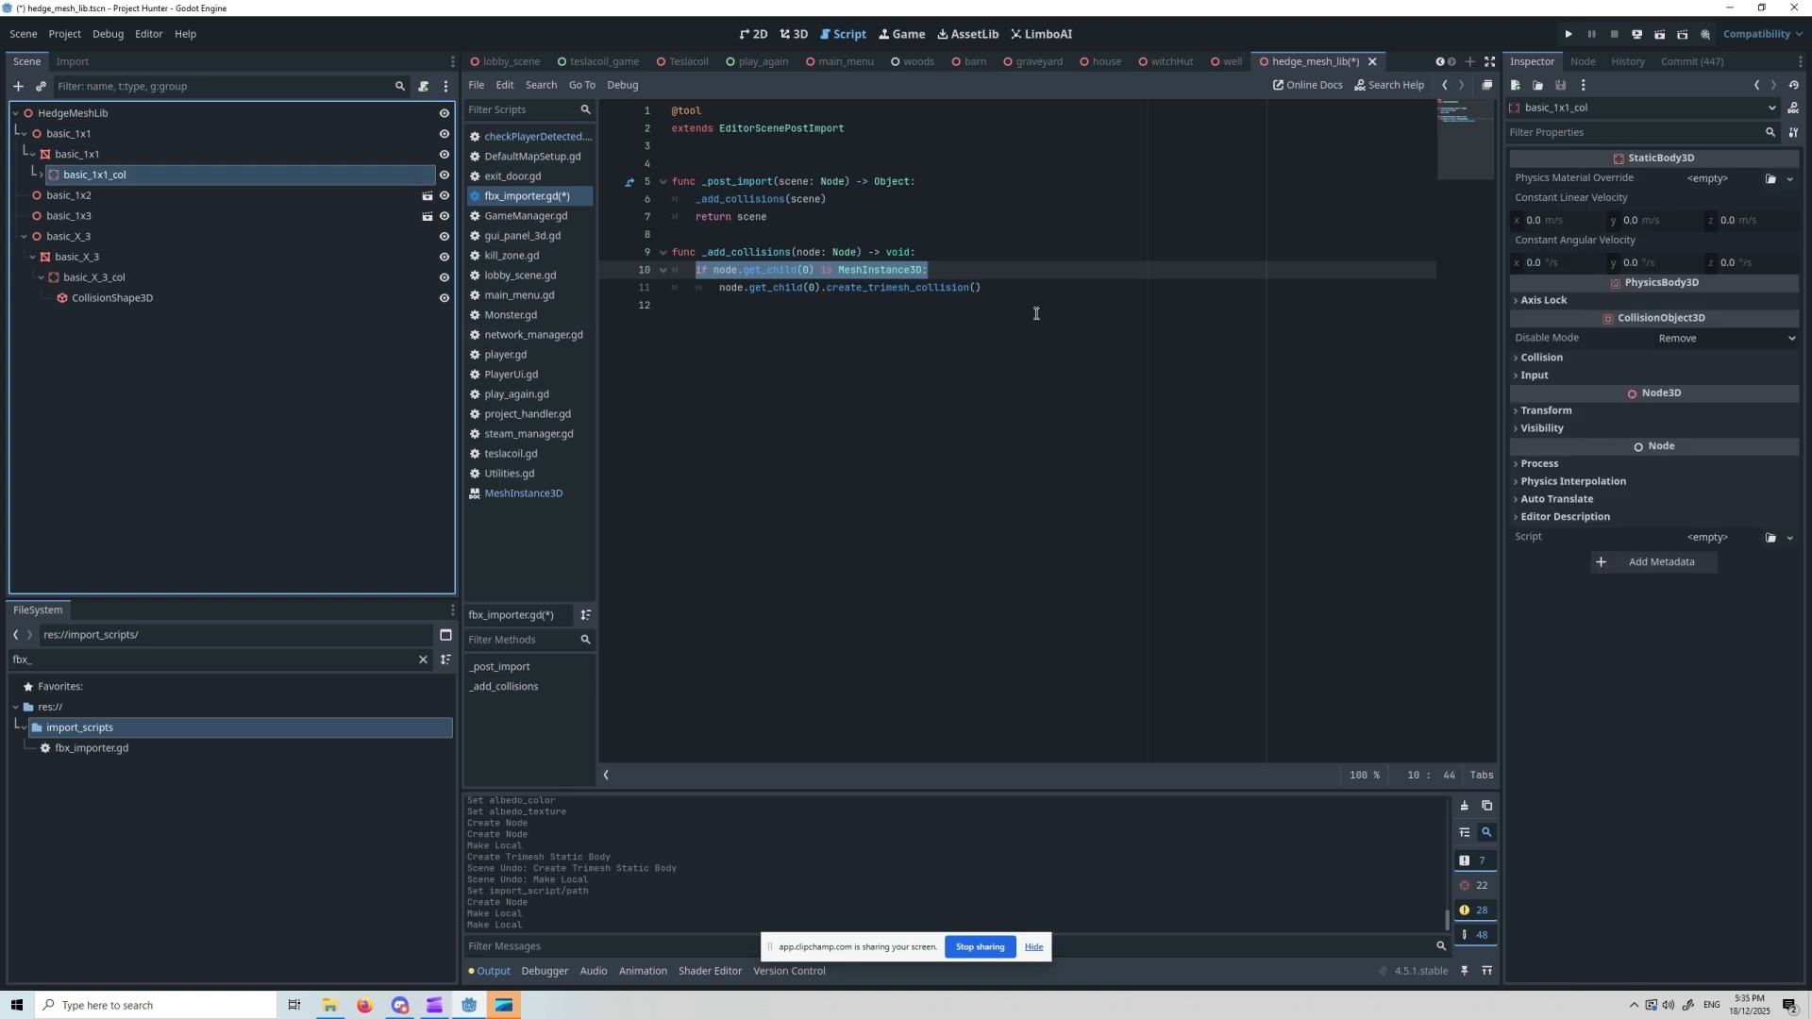
- Compare the basic_1x1 root, mesh and collision nodes with the MeshInstance3D check and create_trimesh_collision call in _add_collisions
drag(1033, 312, 671, 253)
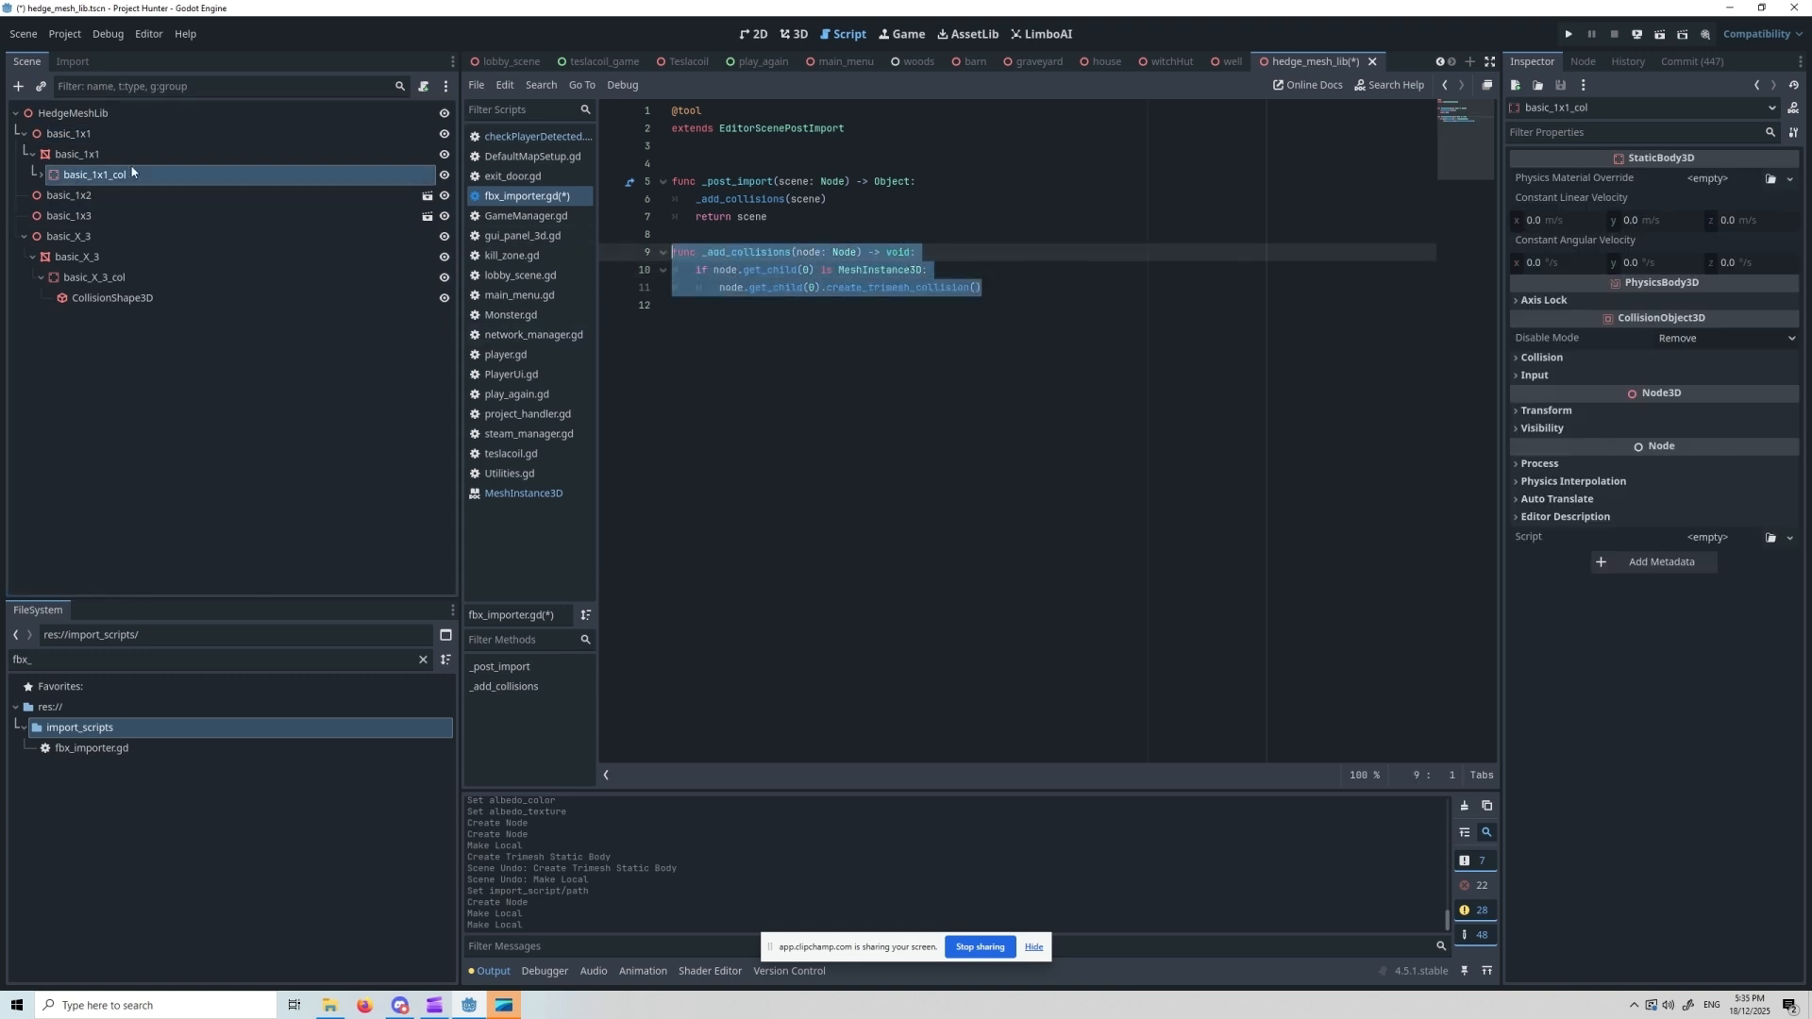
click(69, 138)
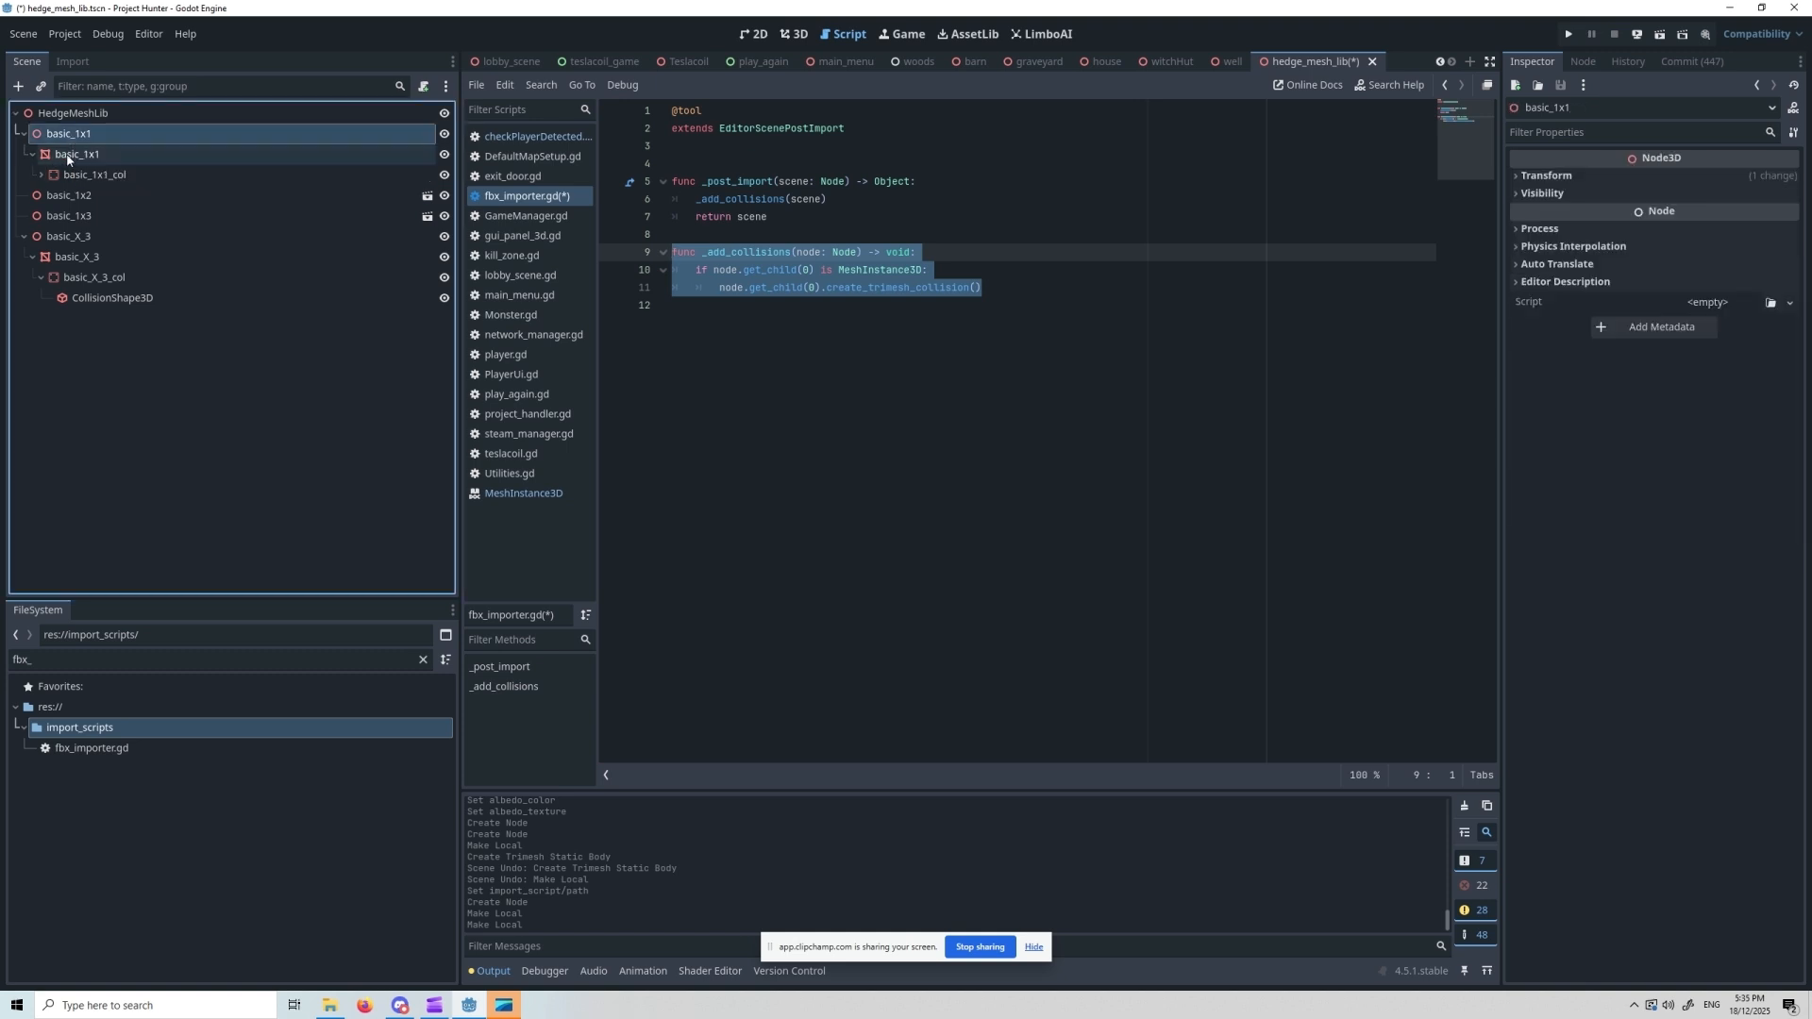
click(75, 154)
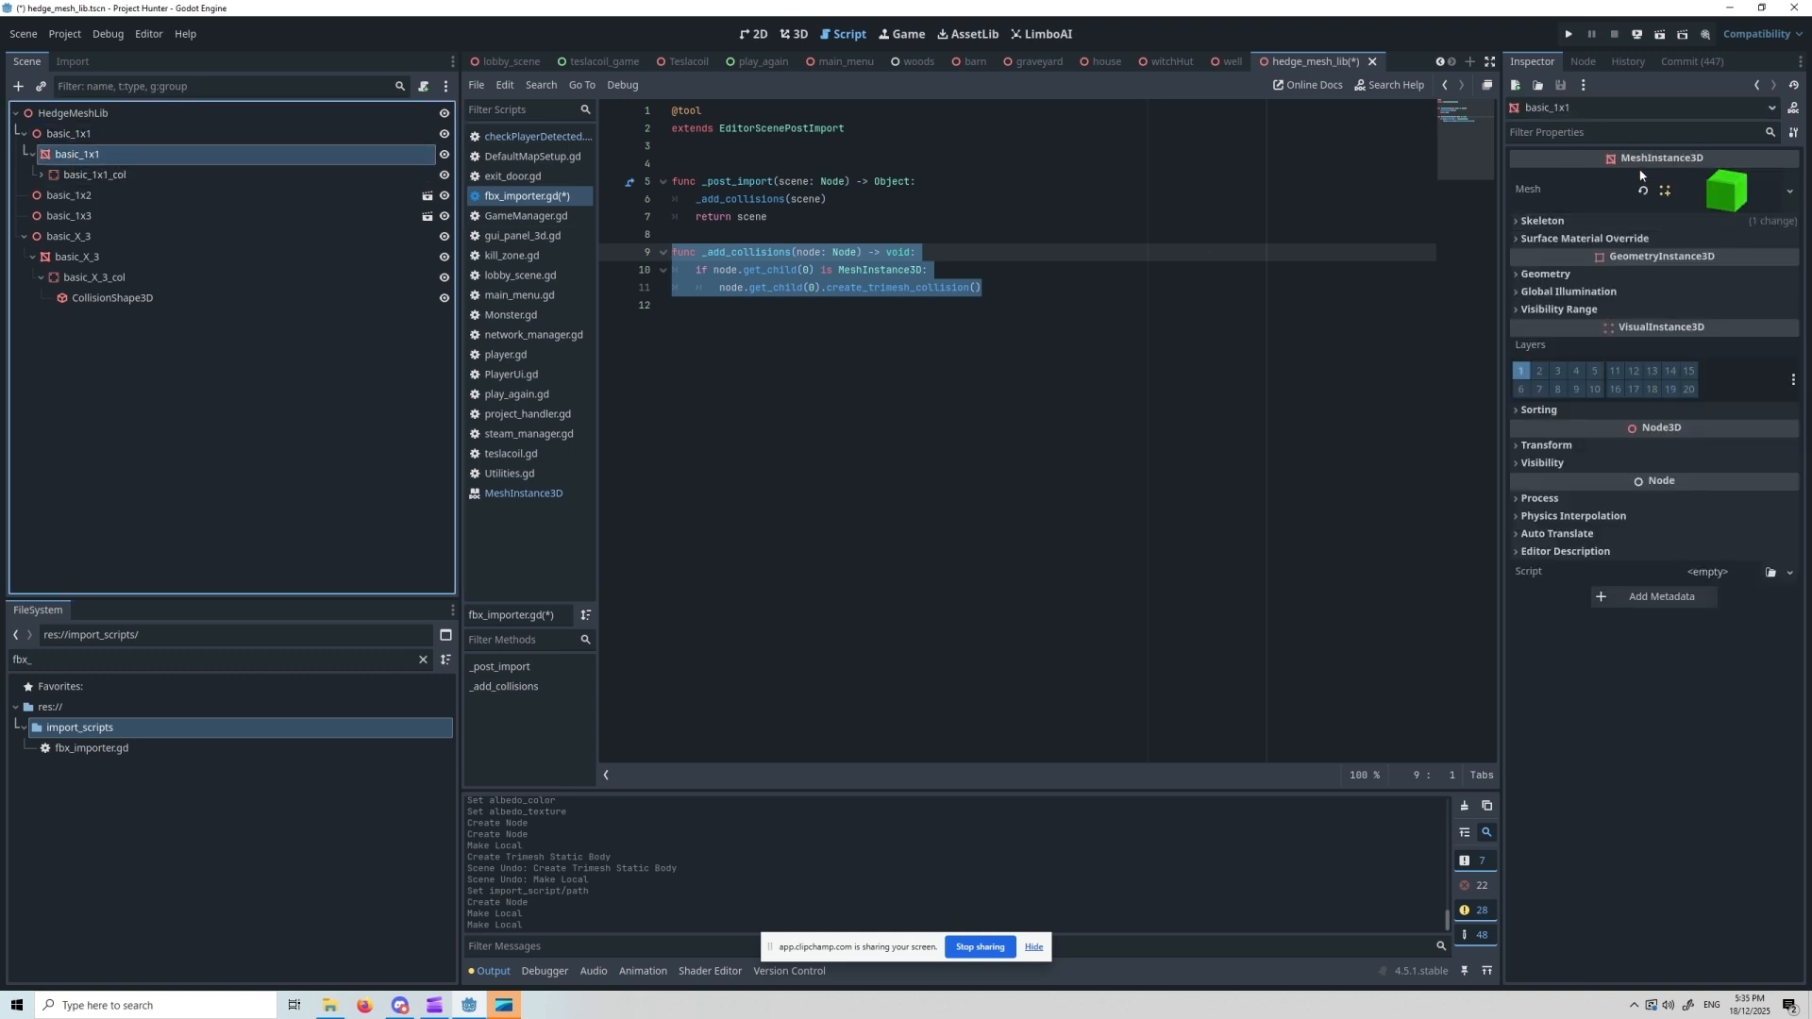
click(95, 177)
click(83, 155)
drag(981, 270, 662, 272)
double_click(934, 288)
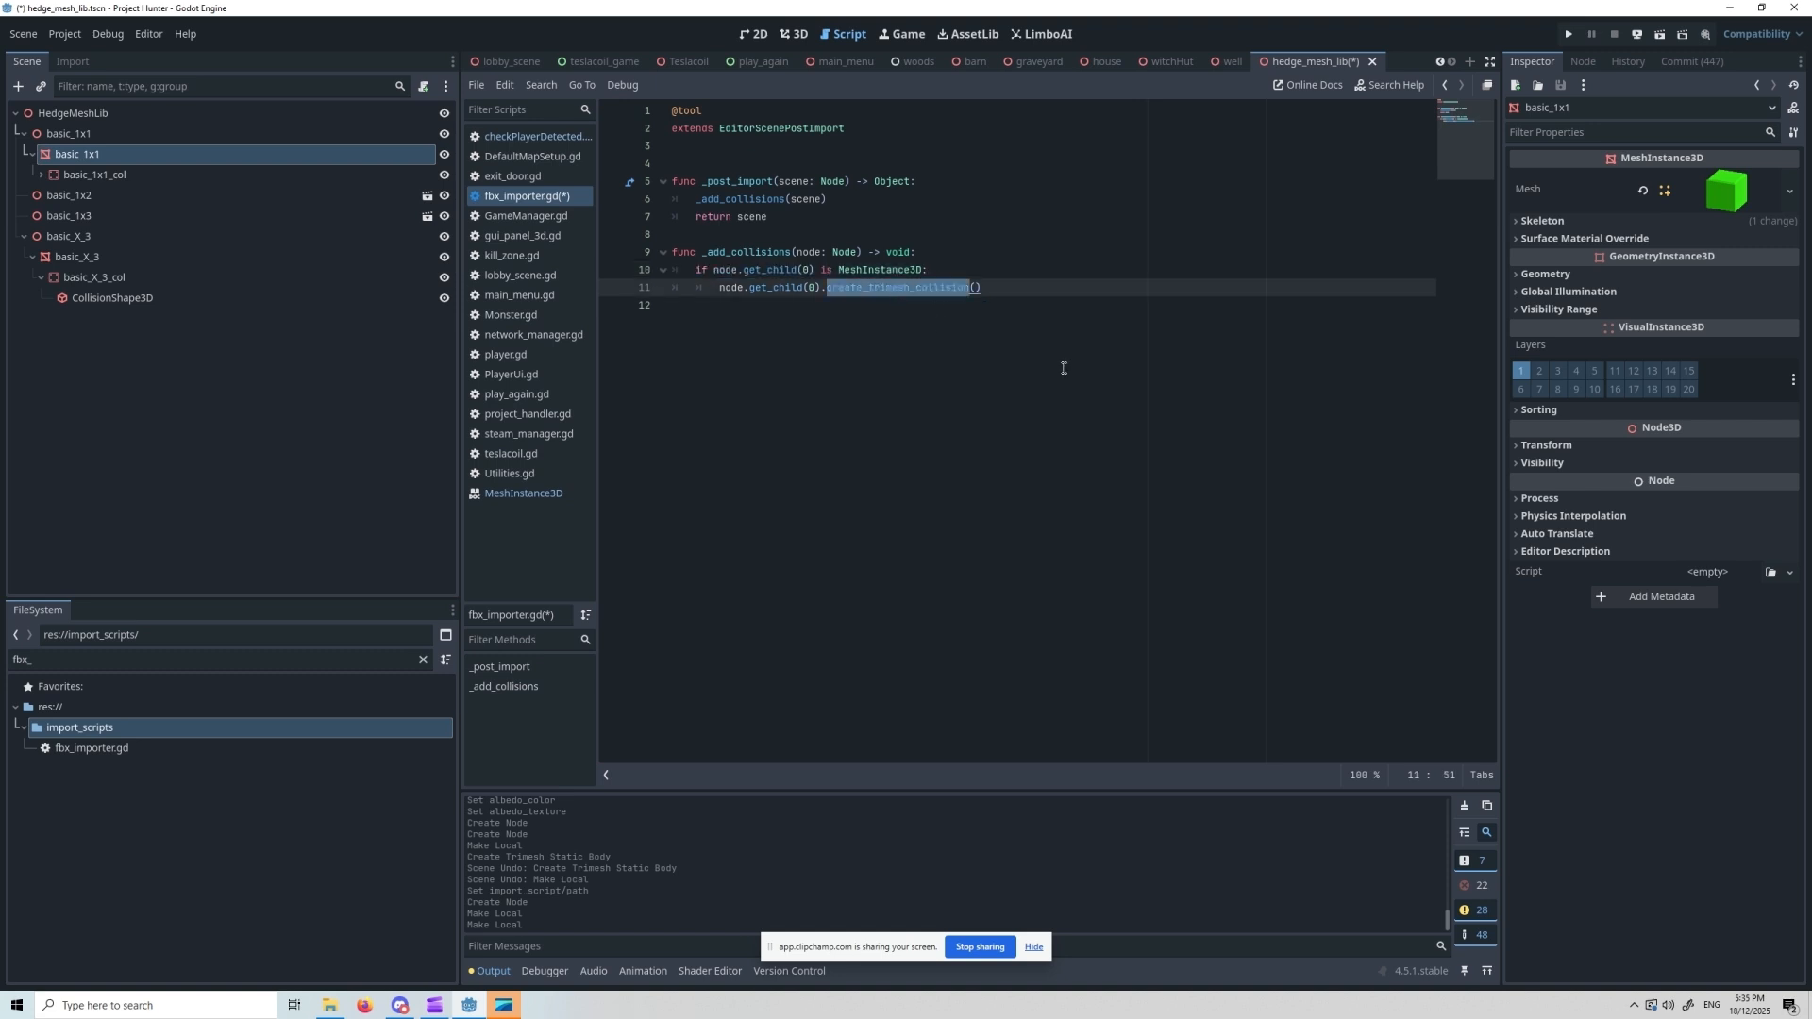
double_click(880, 270)
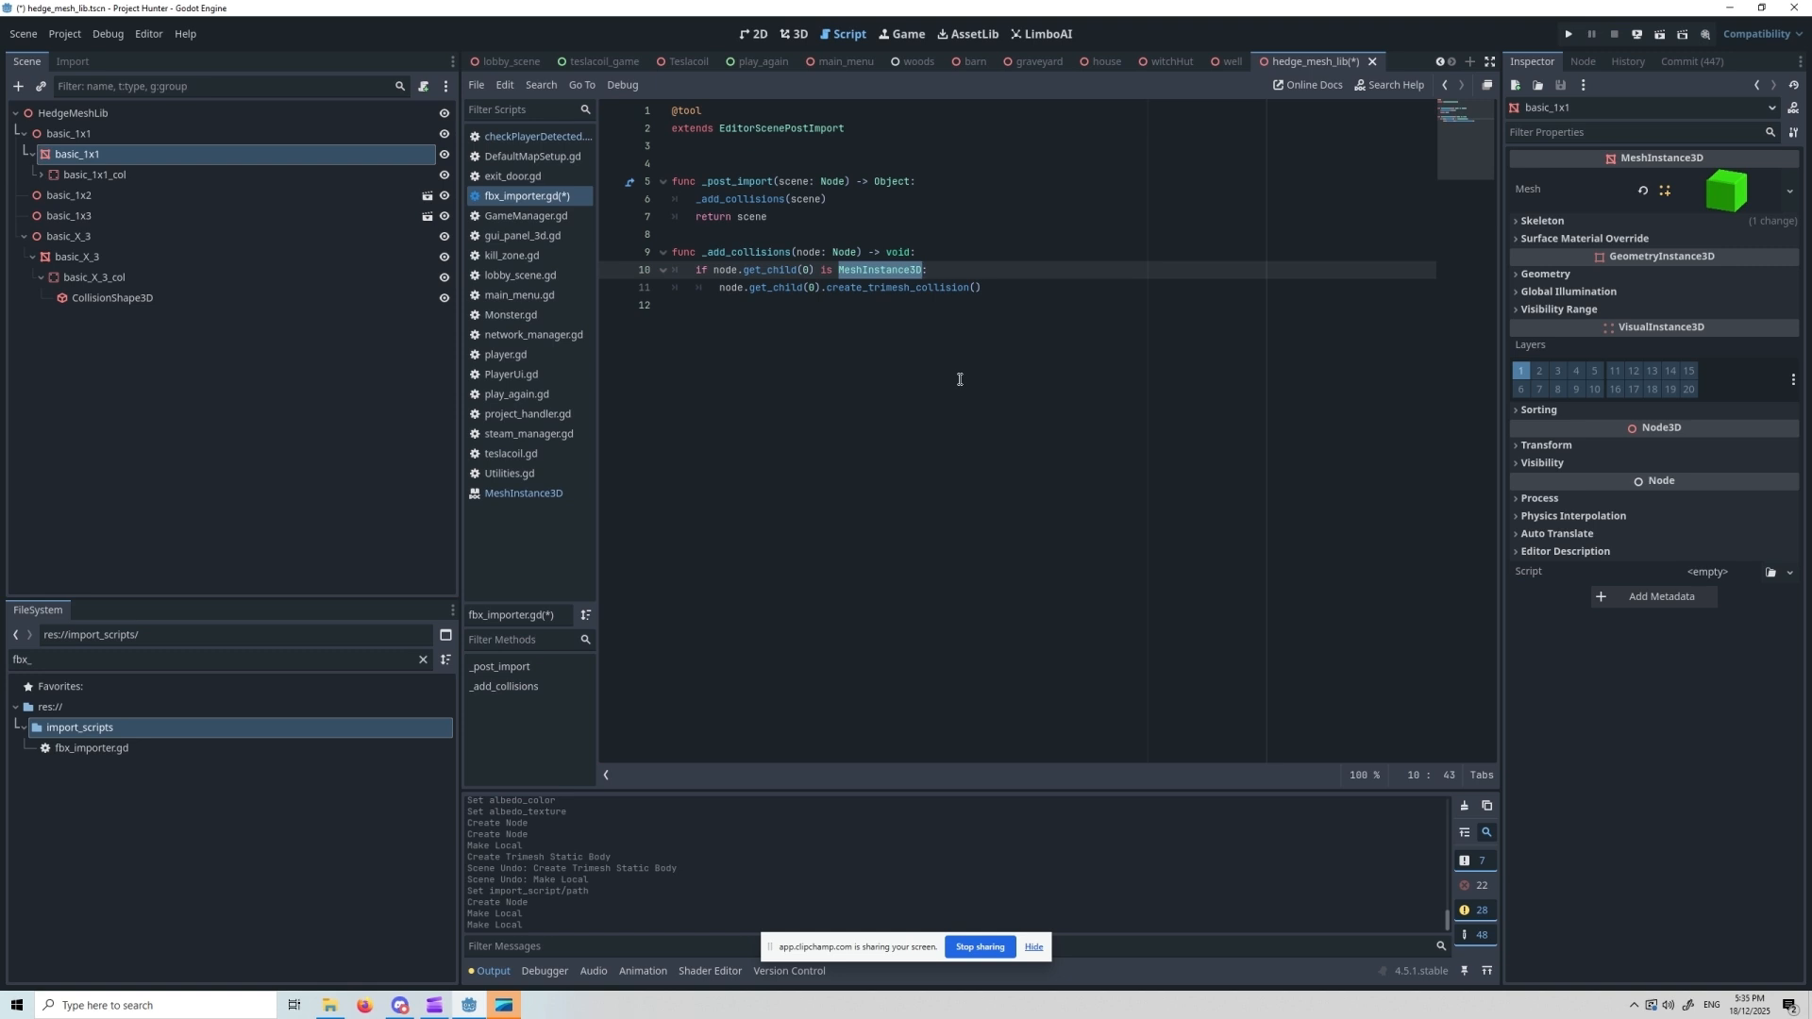
- Clear the file filter and inspect the import script path in the import settings of round_3x3_01.fbx
click(73, 61)
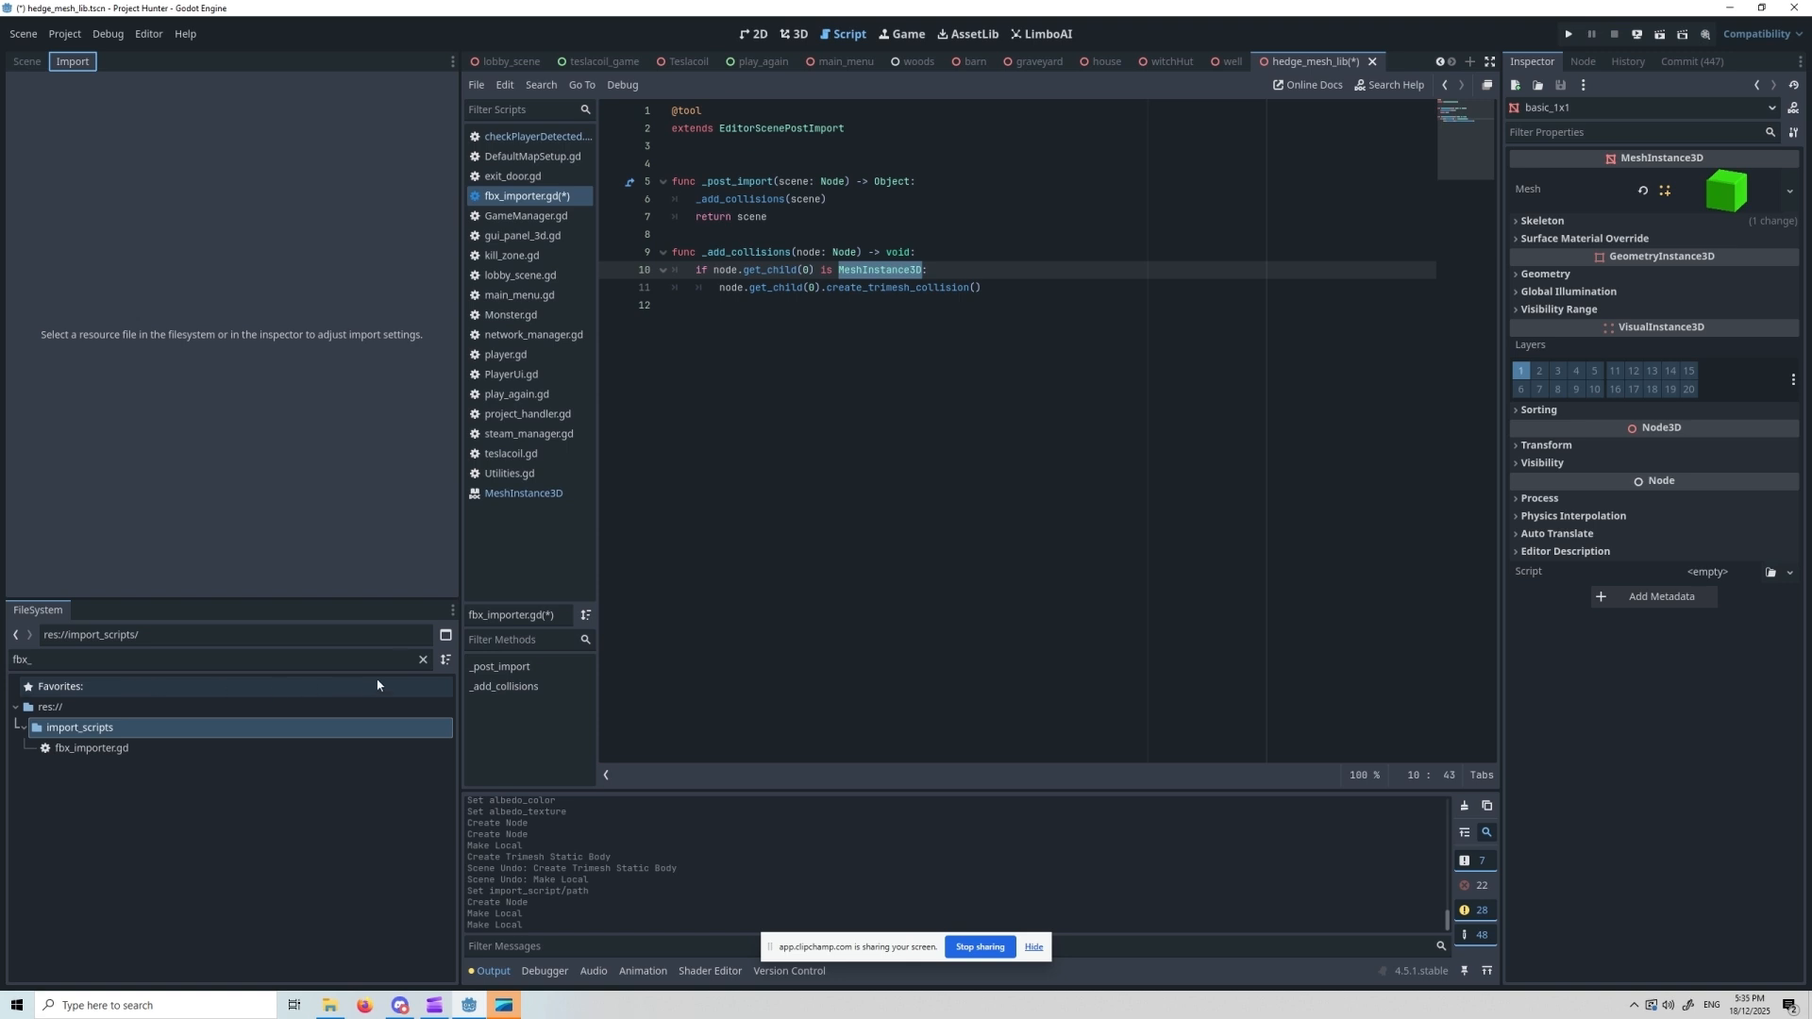
click(423, 658)
scroll(141, 830, up, 10)
click(141, 728)
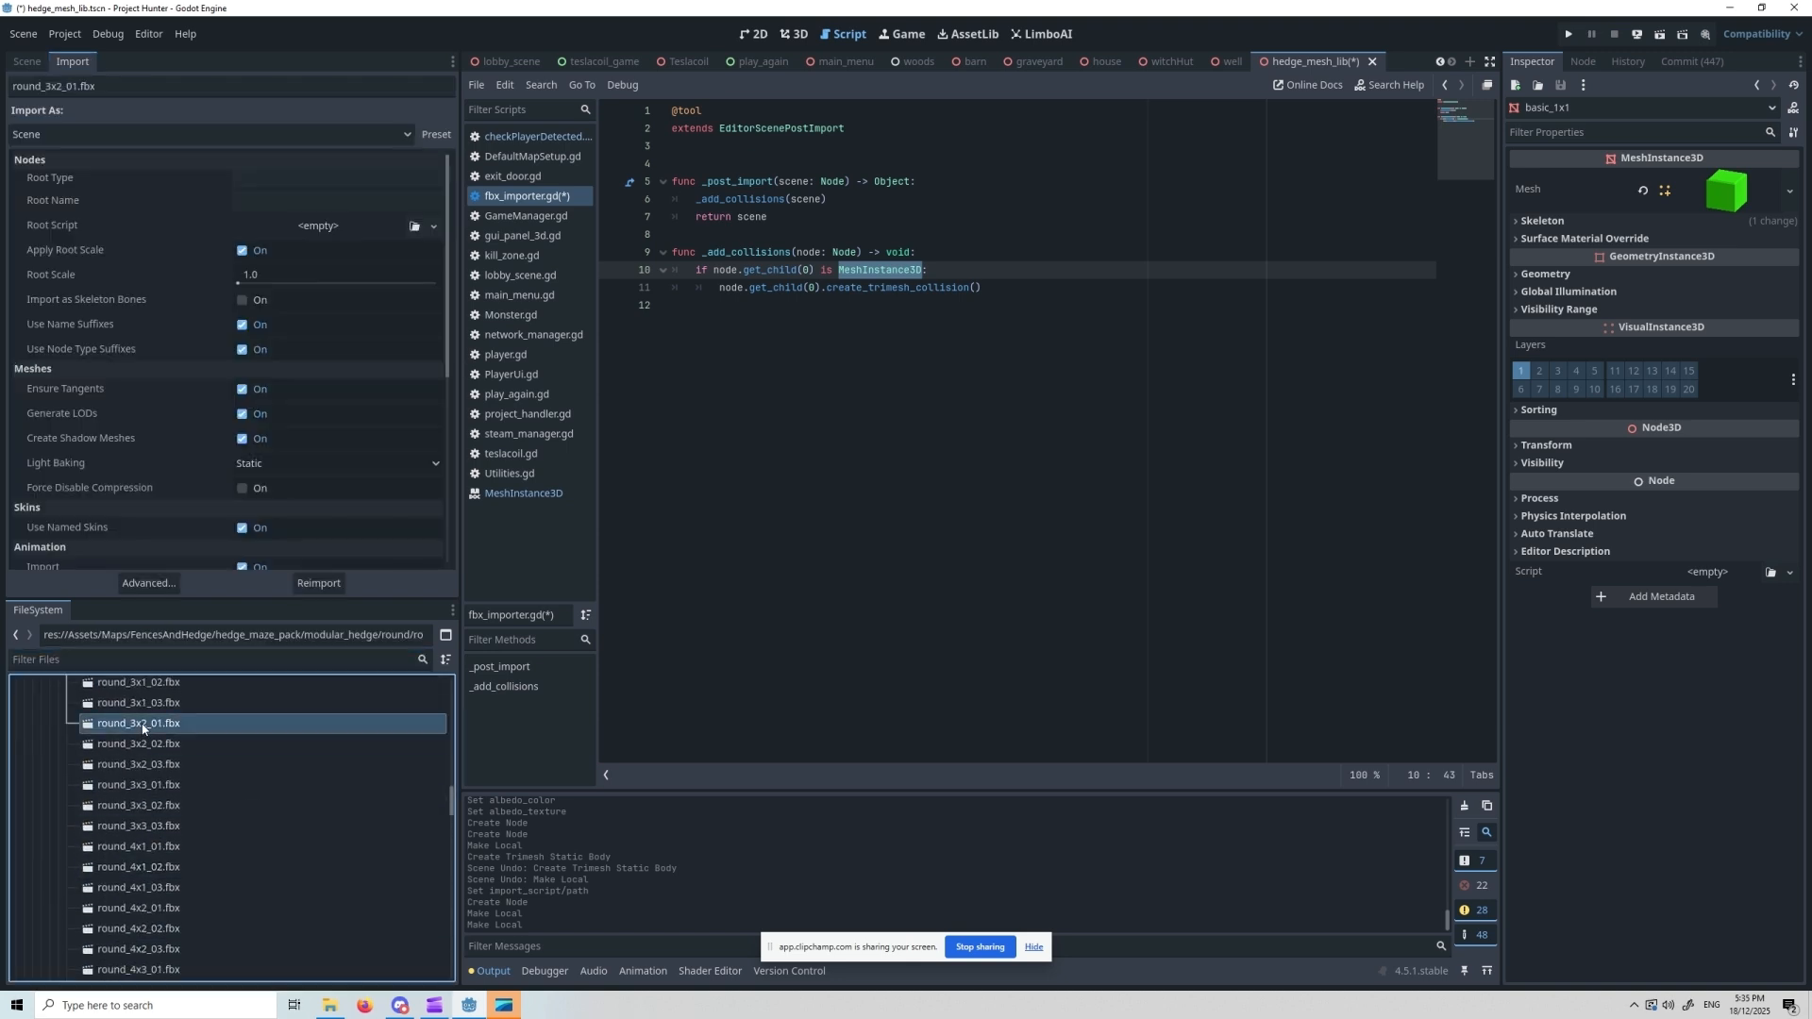
click(138, 784)
scroll(293, 529, down, 5)
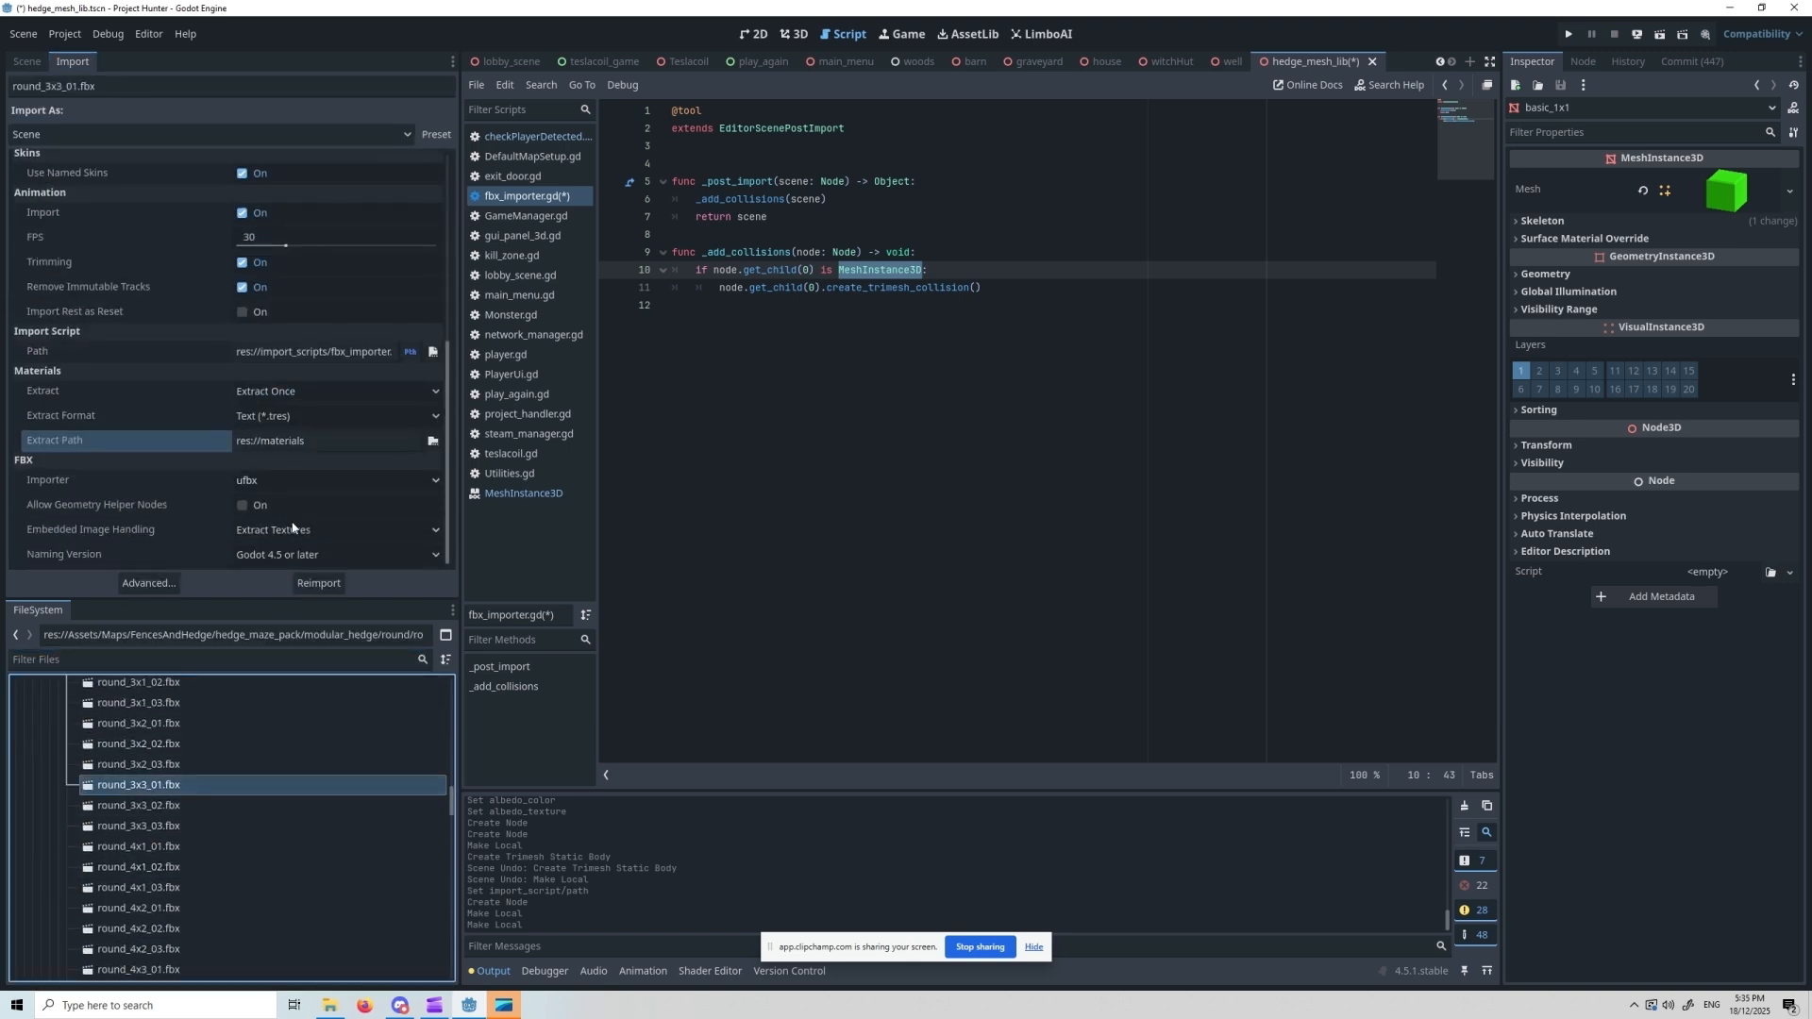
click(372, 351)
double_click(361, 351)
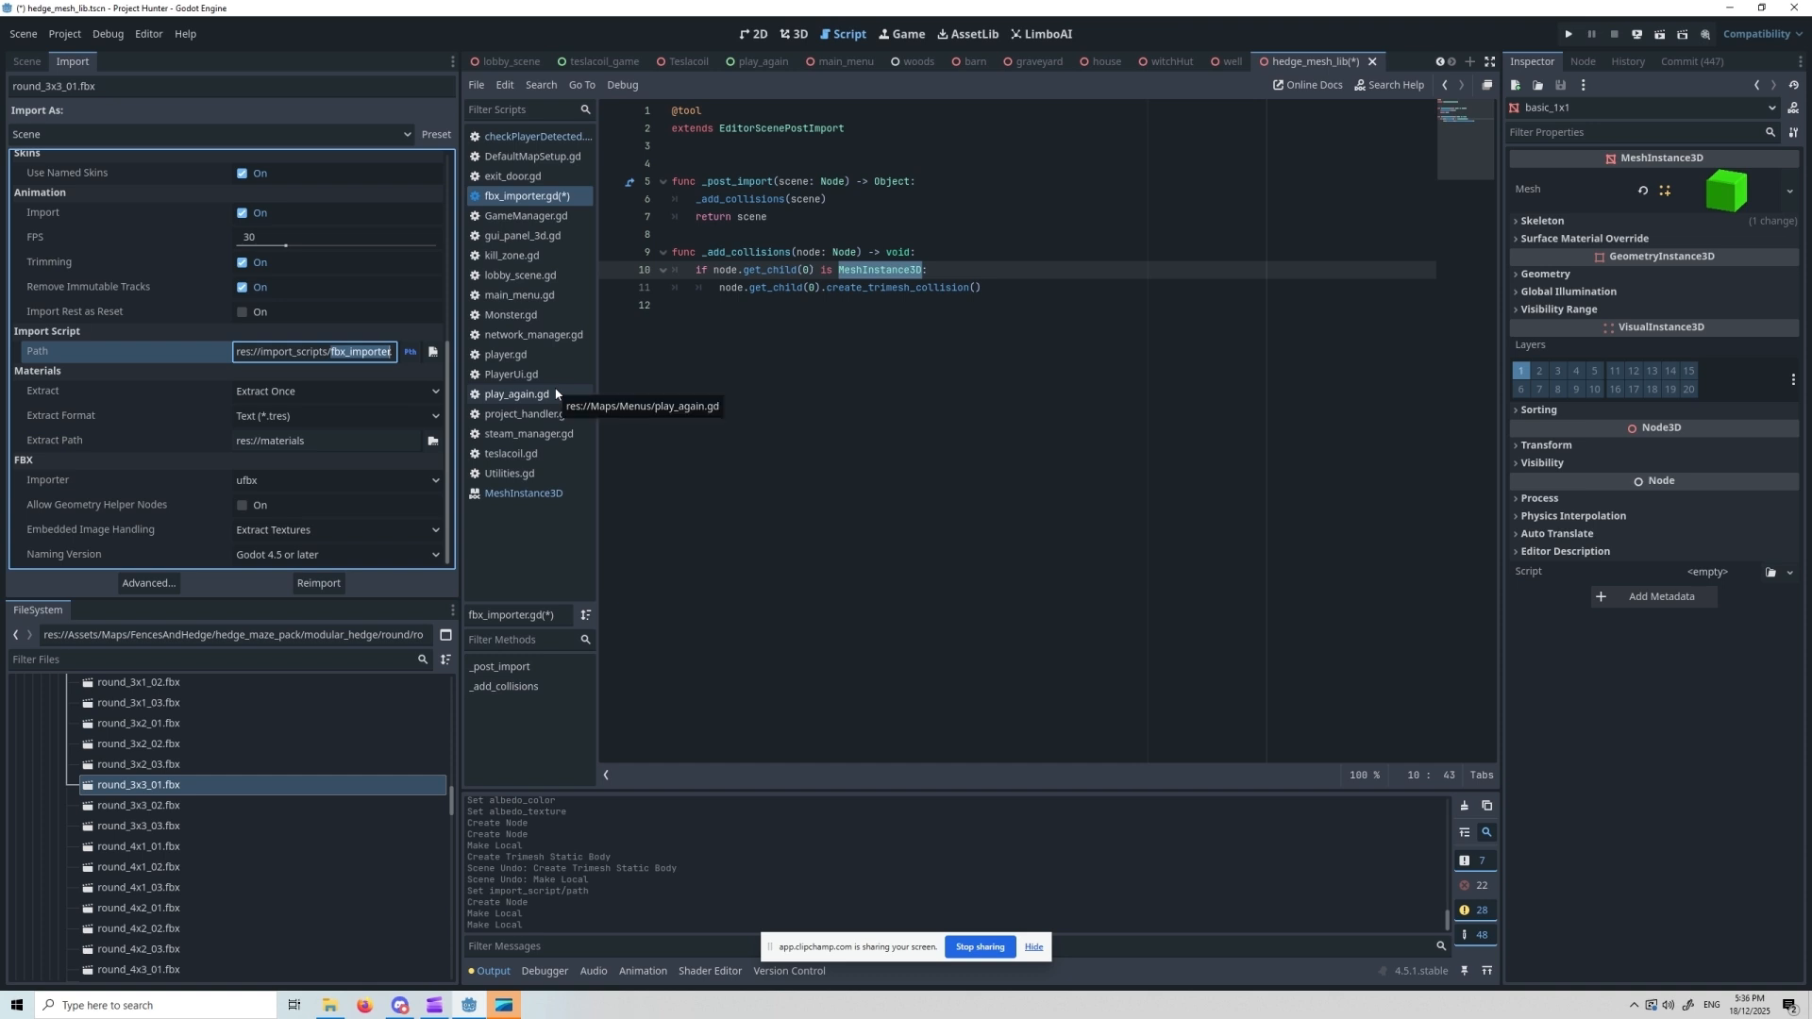